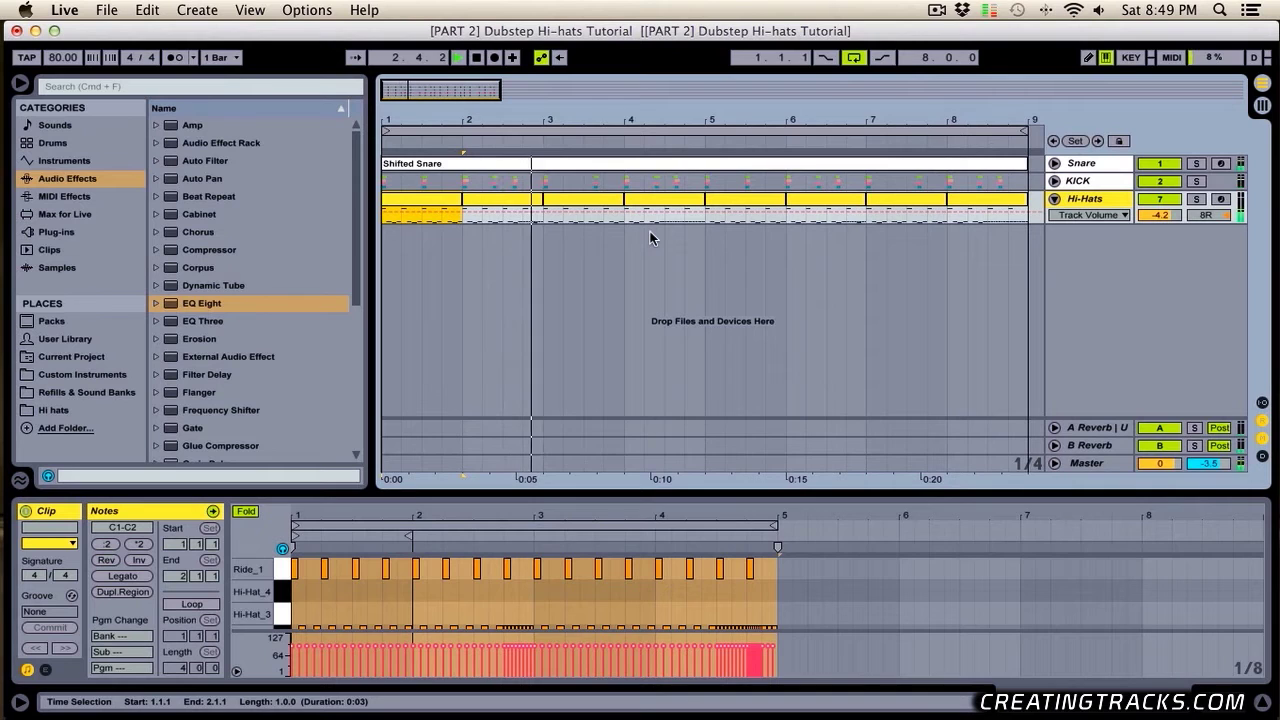
Play back the current beat from the middle of bar 4.
key("space")
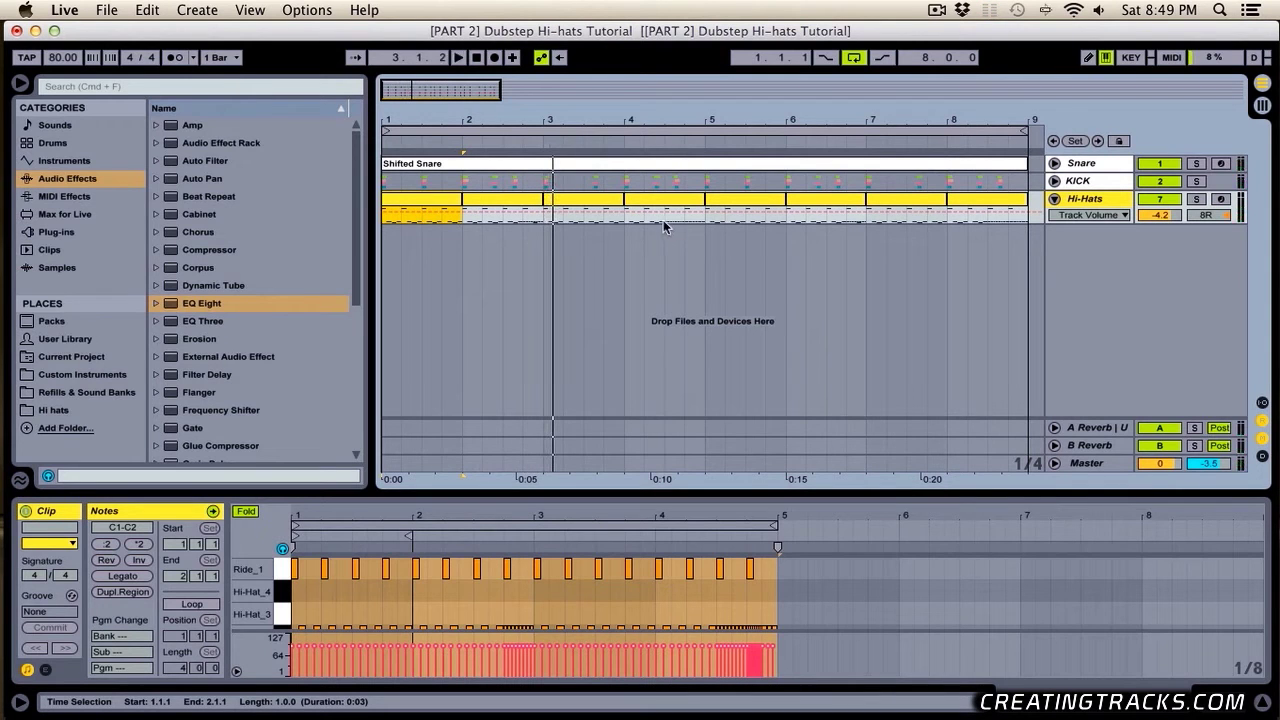
left_click(662, 220)
key("space")
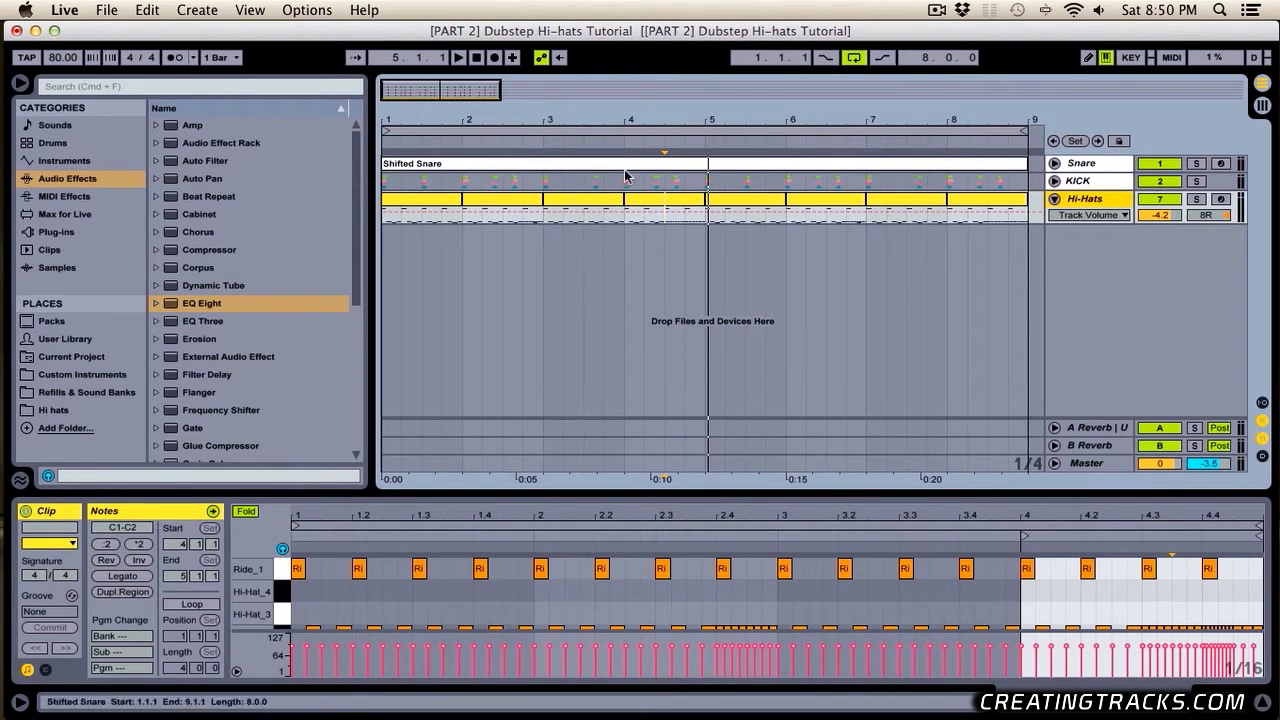
Duplicate the Hi-Hats track with all eight of its MIDI clips.
double_click(443, 216)
left_click_drag(551, 127, 553, 98)
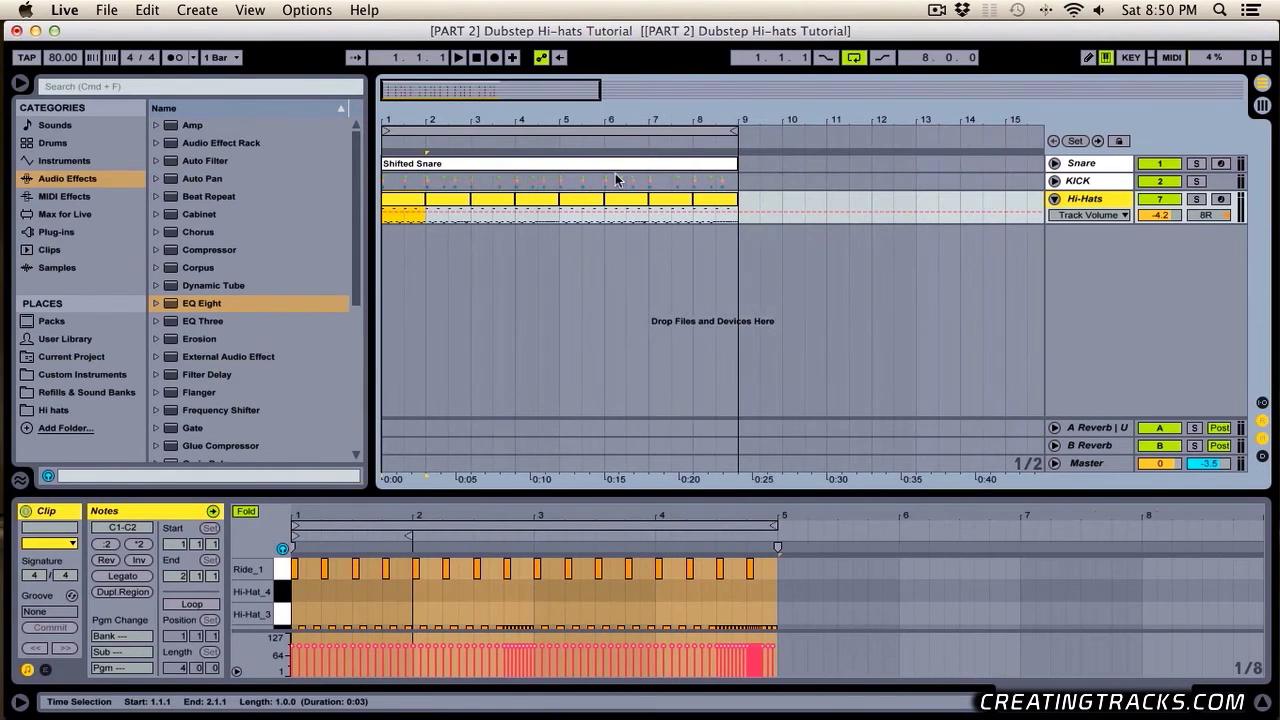
left_click(739, 199, "shift")
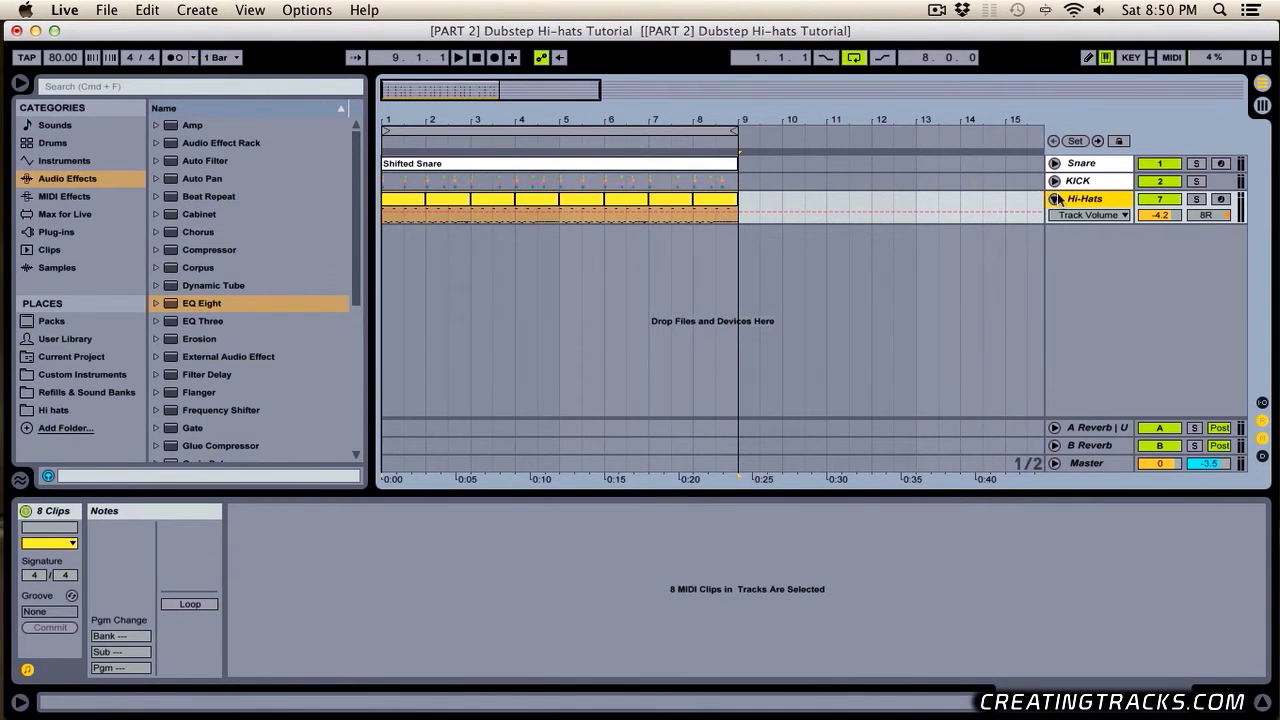
right_click(1093, 204)
left_click(969, 251)
left_click(1100, 204, "shift")
Hide the volume automation on both Hi-Hats tracks by setting their automation display to None.
mouse_move(1092, 227)
left_mouse_down()
mouse_move(1092, 260)
mouse_move(1089, 228)
left_mouse_up()
left_click(1090, 219)
left_click(1086, 243)
left_click(1088, 219)
left_click(1086, 233)
left_click(400, 250)
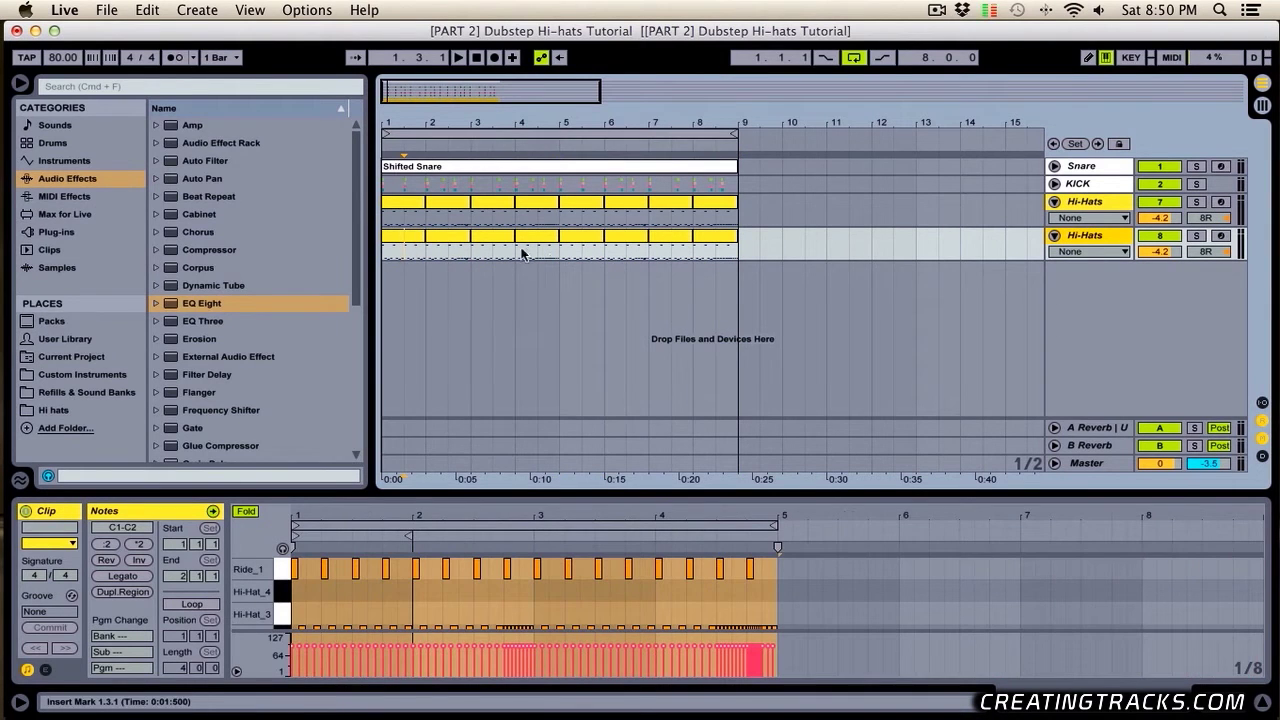
Freeze the duplicated Hi-Hats track and flatten it to audio.
right_click(1128, 238)
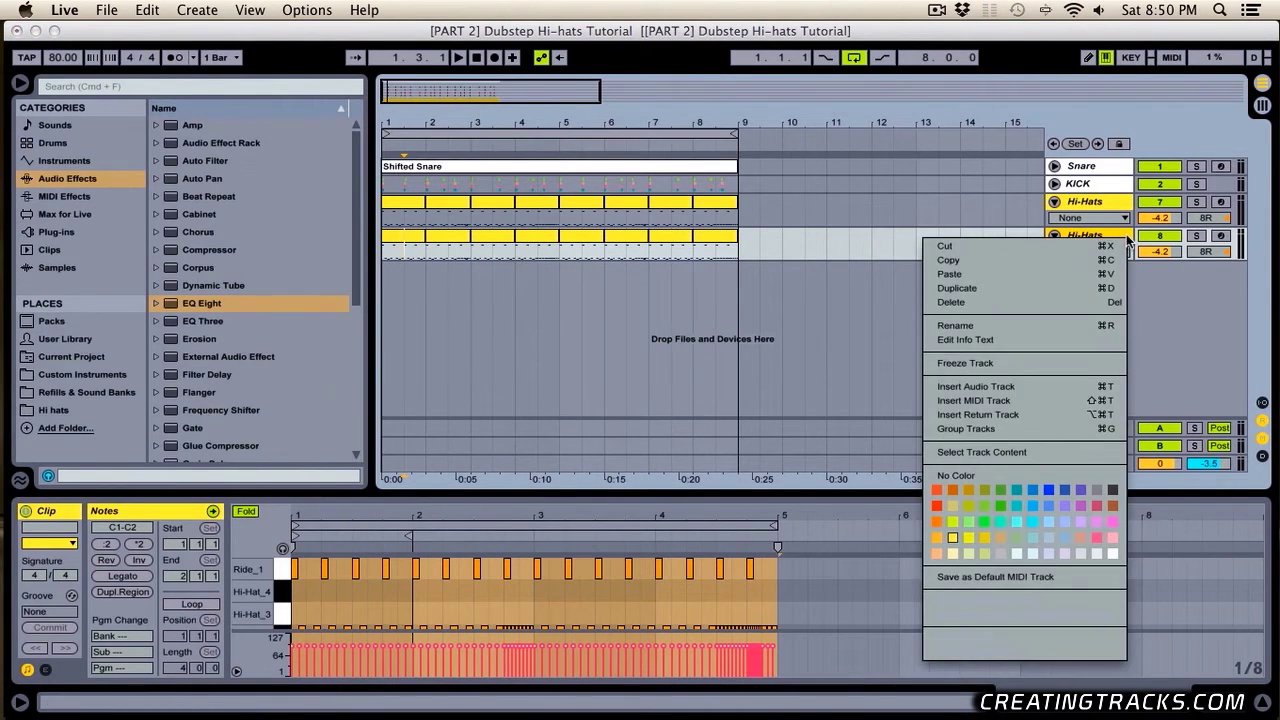
left_click(980, 365)
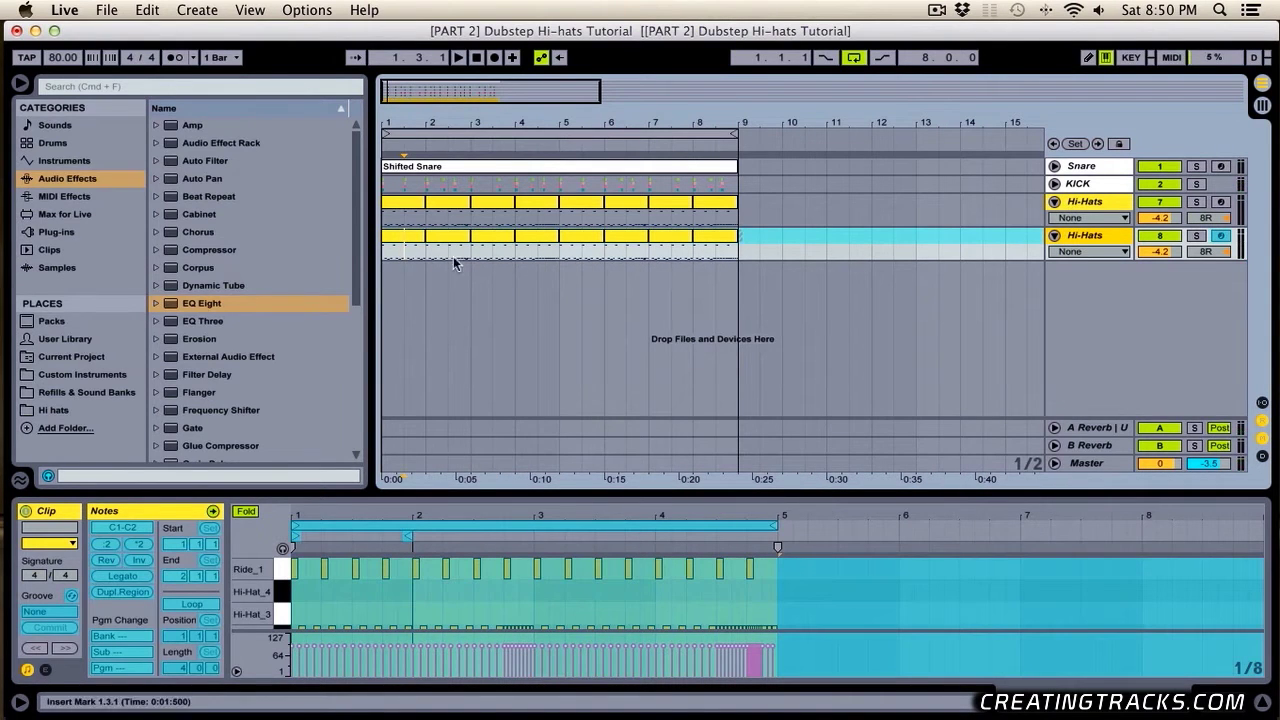
left_click(385, 250)
right_click(1085, 238)
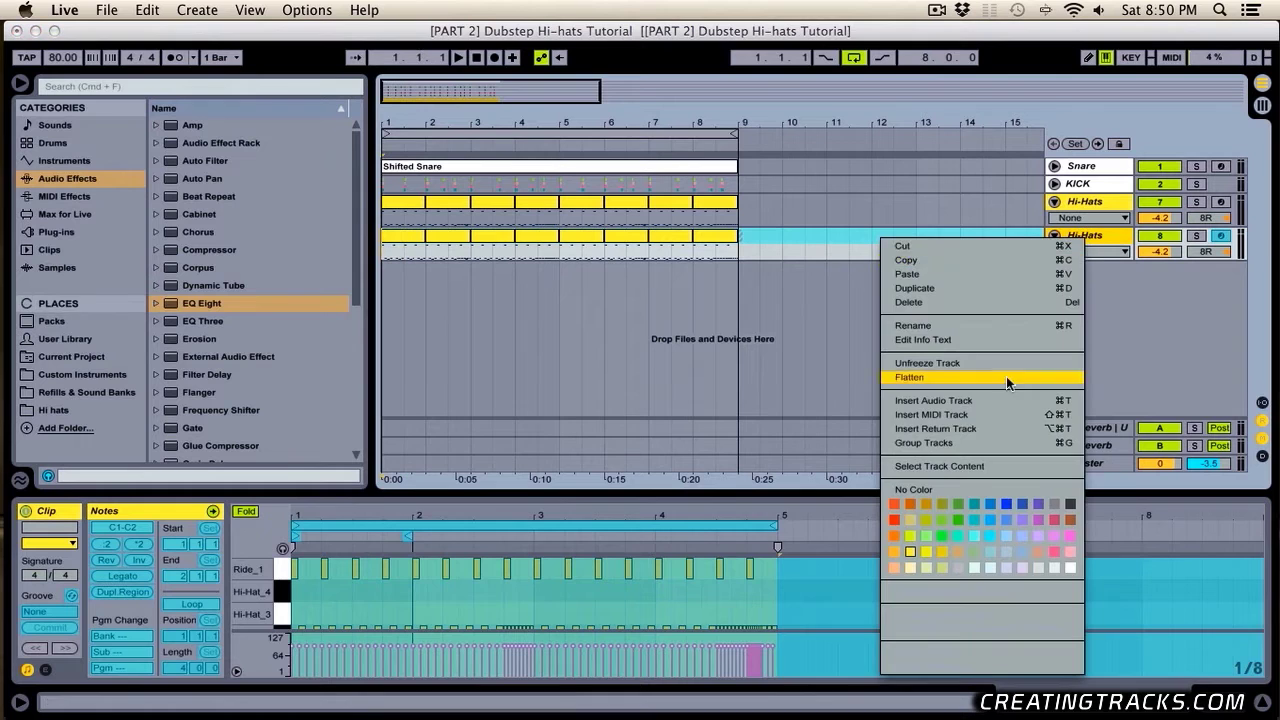
left_click(947, 377)
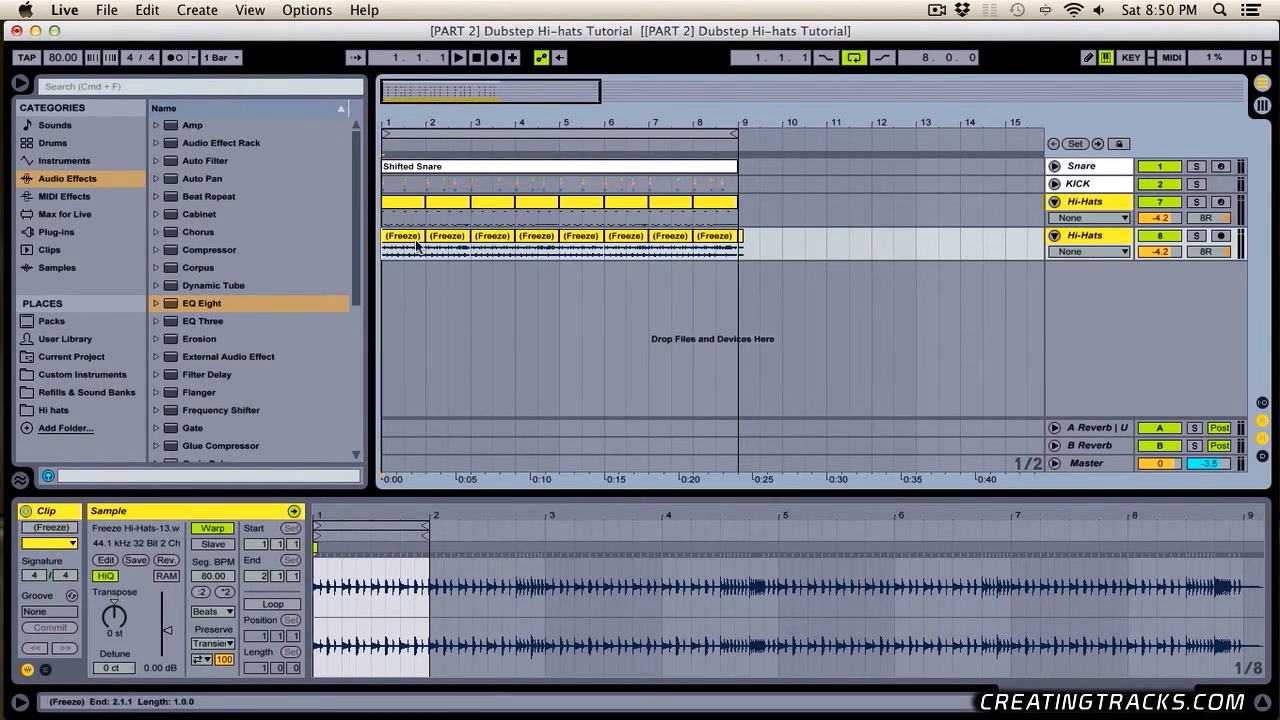
Extend the first flattened hi-hat clip over the others so one audio clip runs from bar 1 to just past bar 9.
left_click(1263, 699)
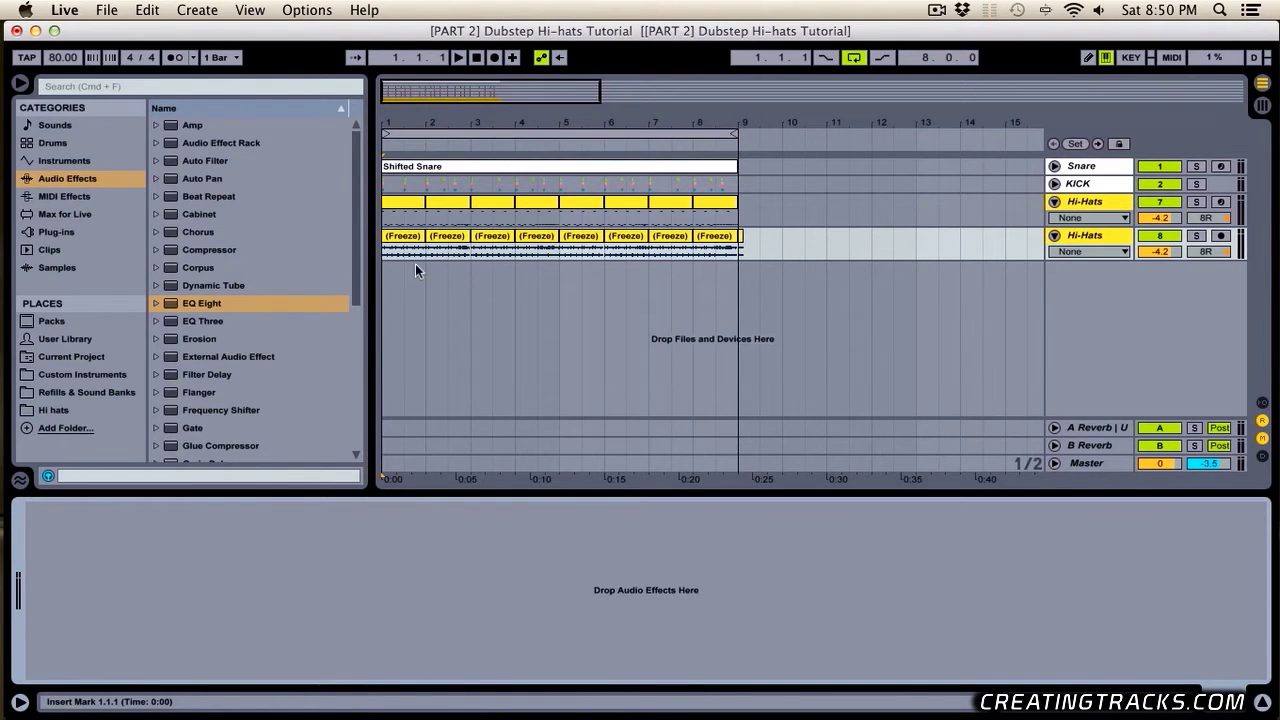
left_click_drag(420, 250, 729, 251)
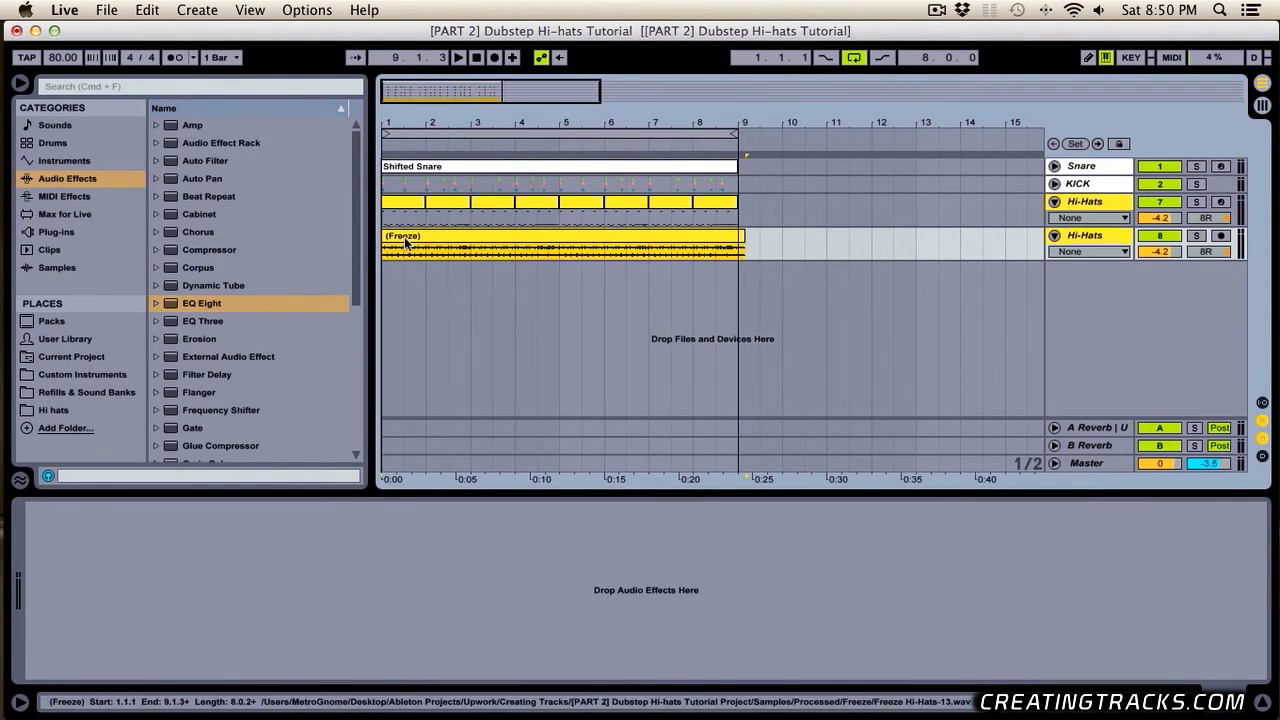
left_click_drag(399, 122, 399, 150)
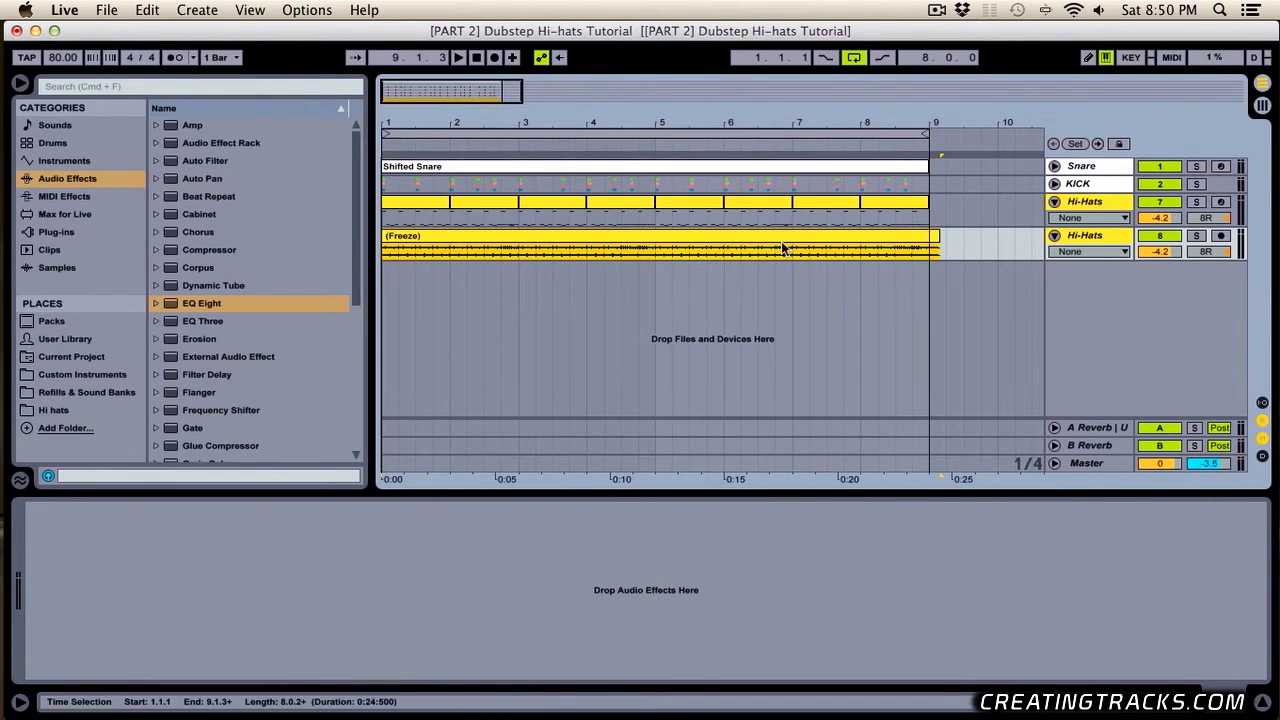
Compare the flattened hi-hats with the original MIDI track by soloing each in turn, leaving the audio version soloed.
left_click(1196, 236)
left_click(637, 237)
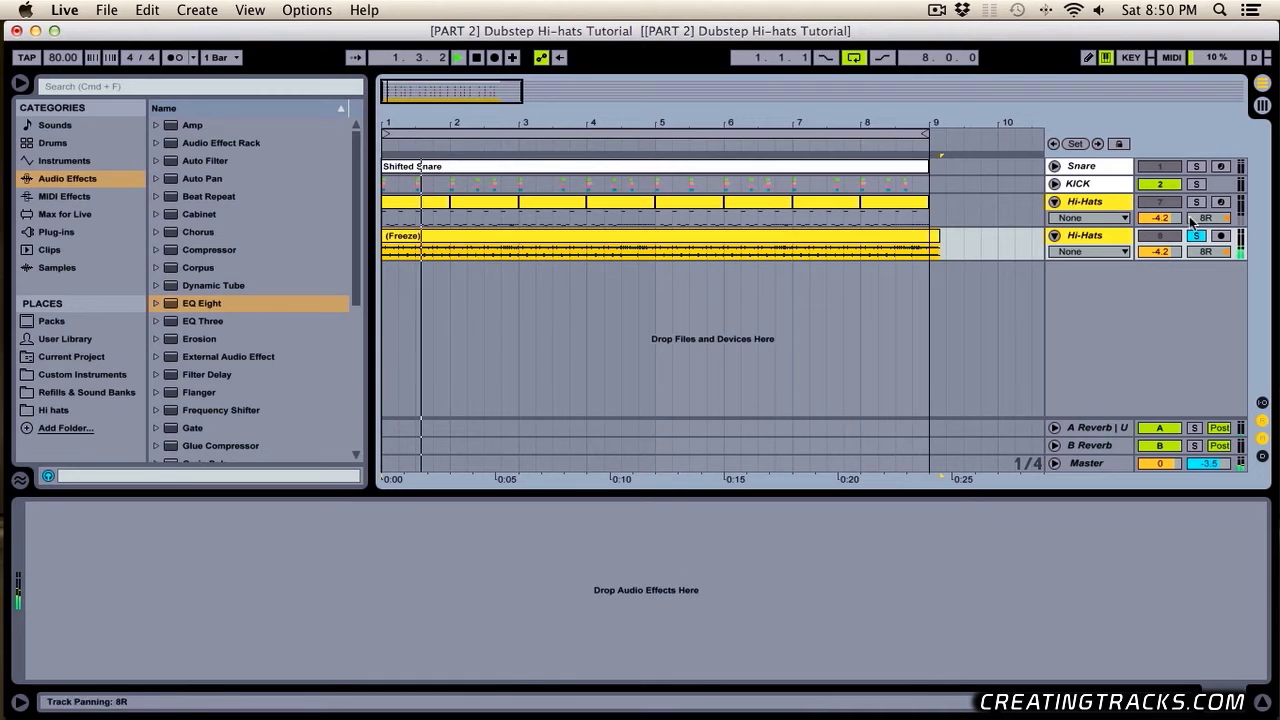
left_click(1197, 202)
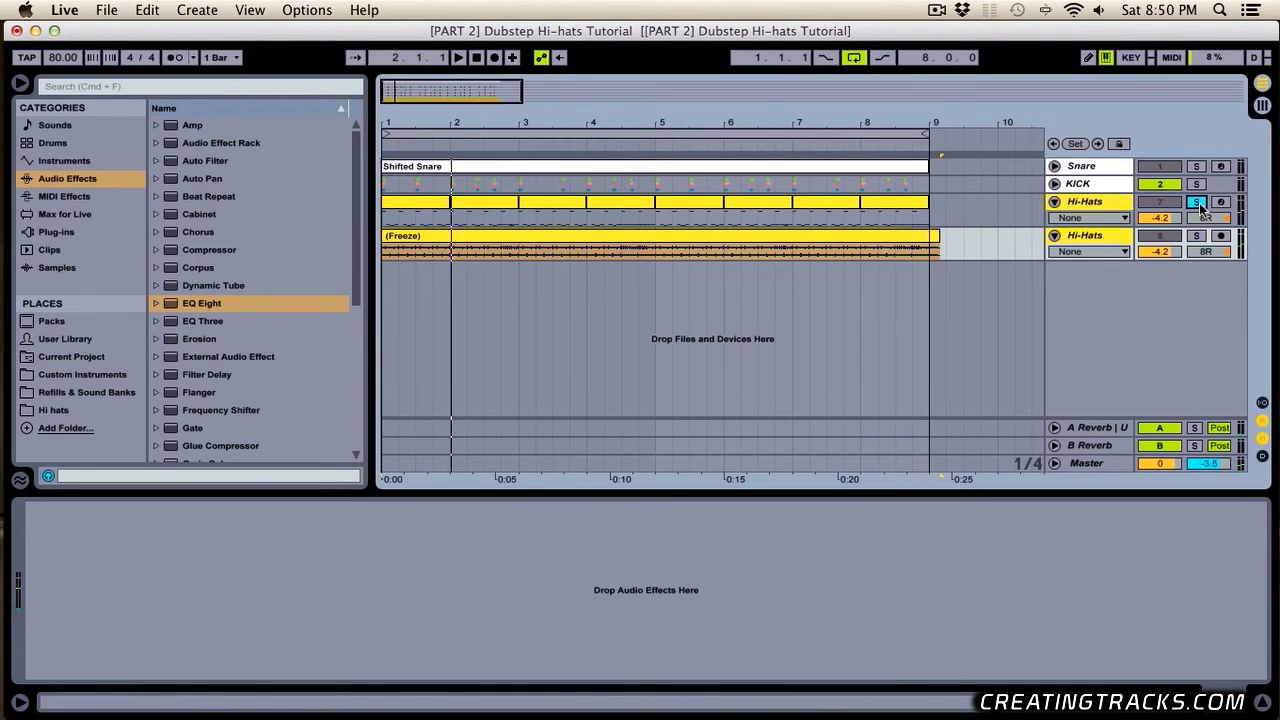
left_click(1196, 235)
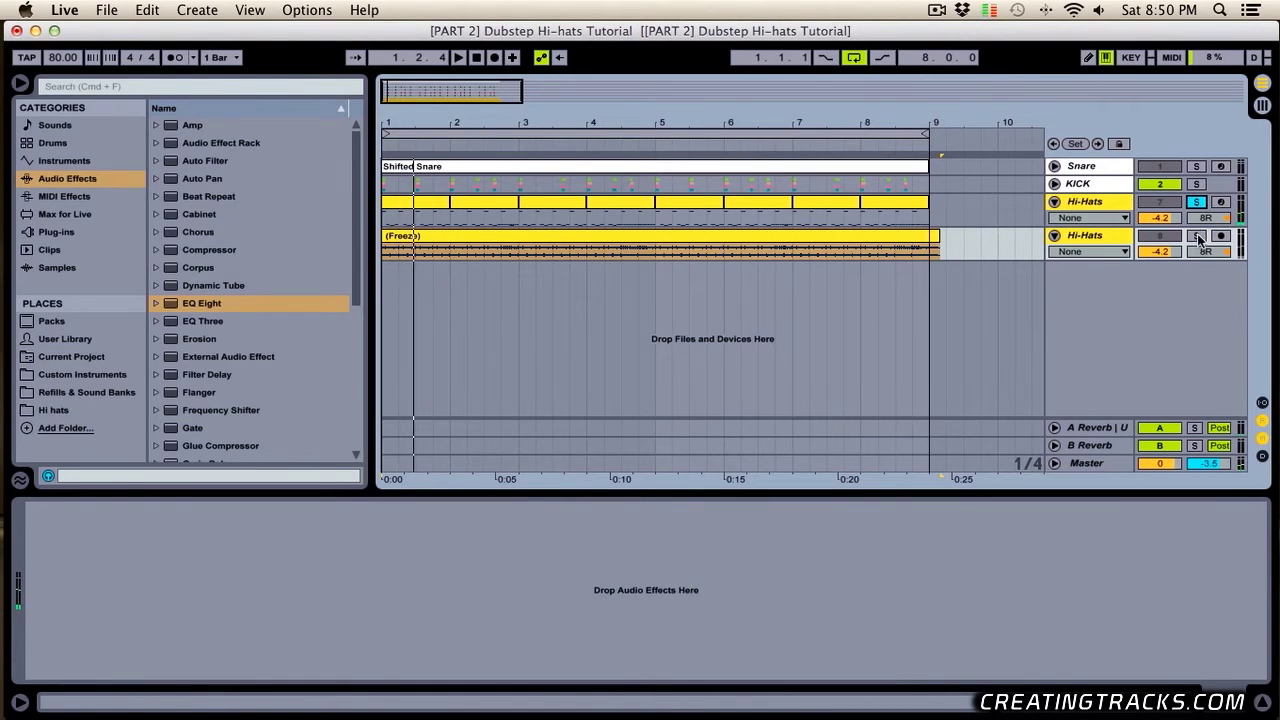
Colour the flattened hi-hat clip and its track light blue.
double_click(742, 246)
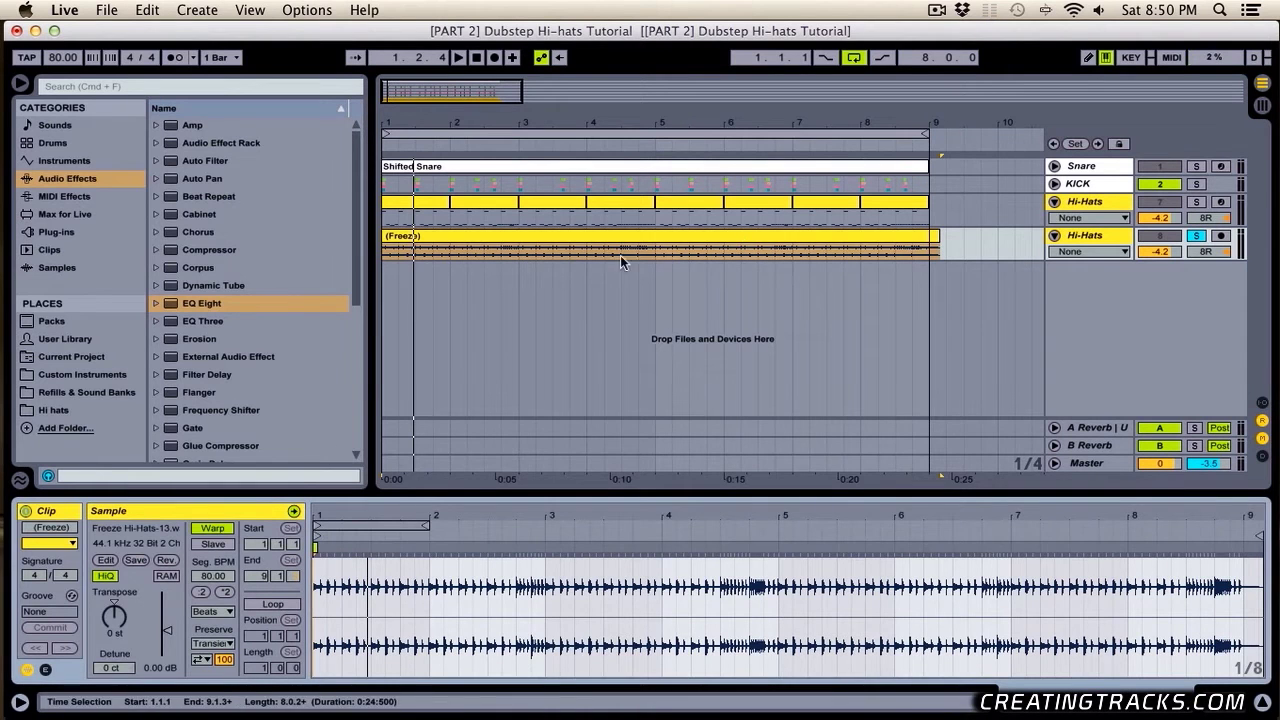
right_click(893, 249)
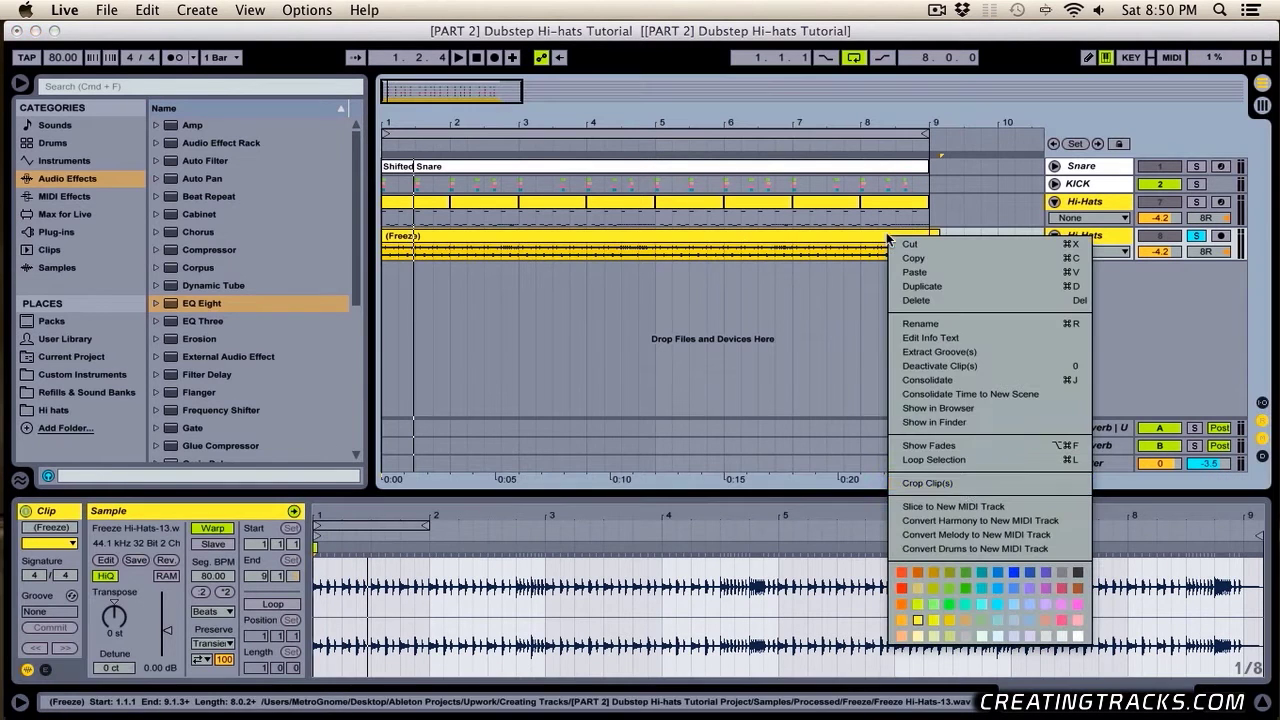
left_click(1027, 604)
right_click(1103, 238)
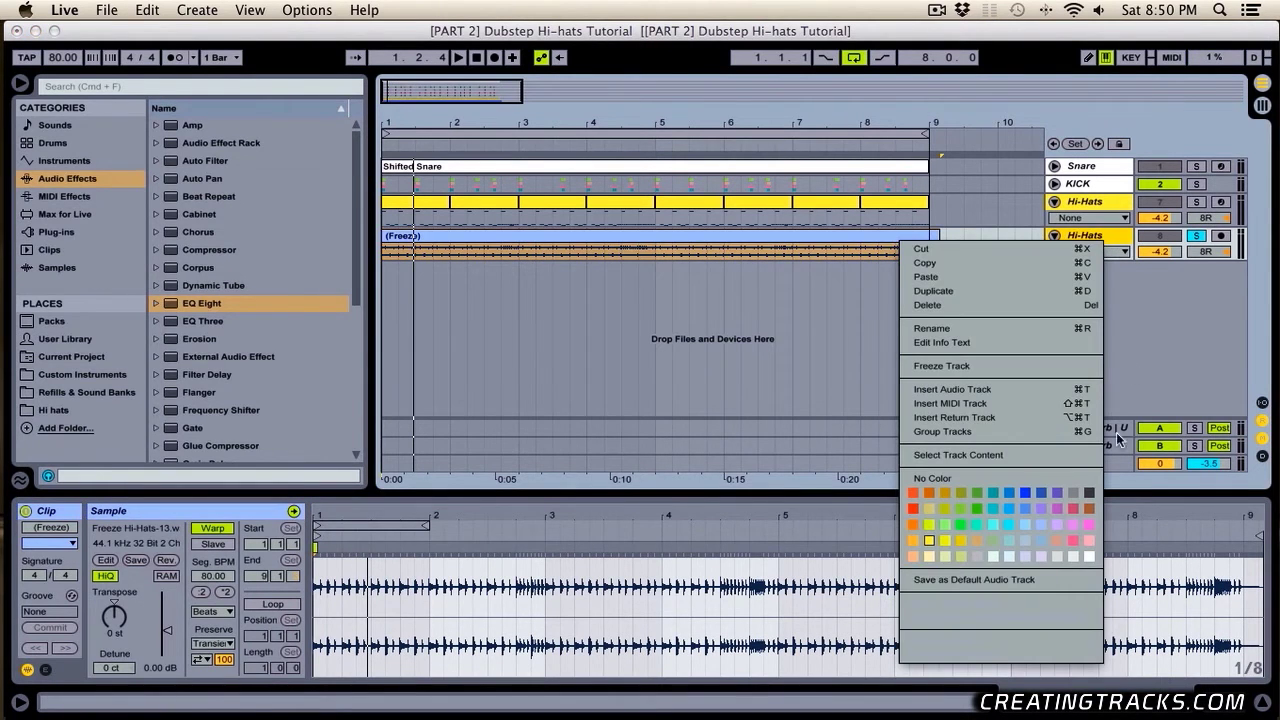
left_click(1033, 529)
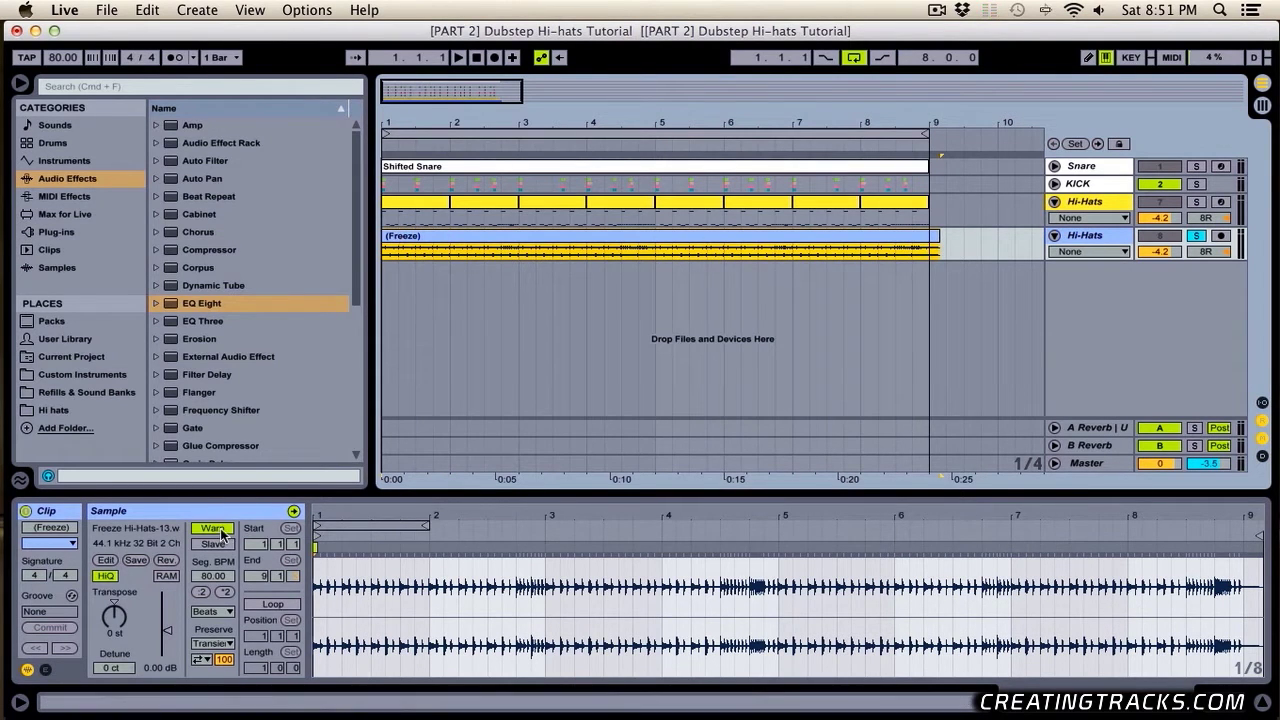
Turn off Warp for the flattened hi-hat clip and transpose it to -12 st.
left_click(222, 533)
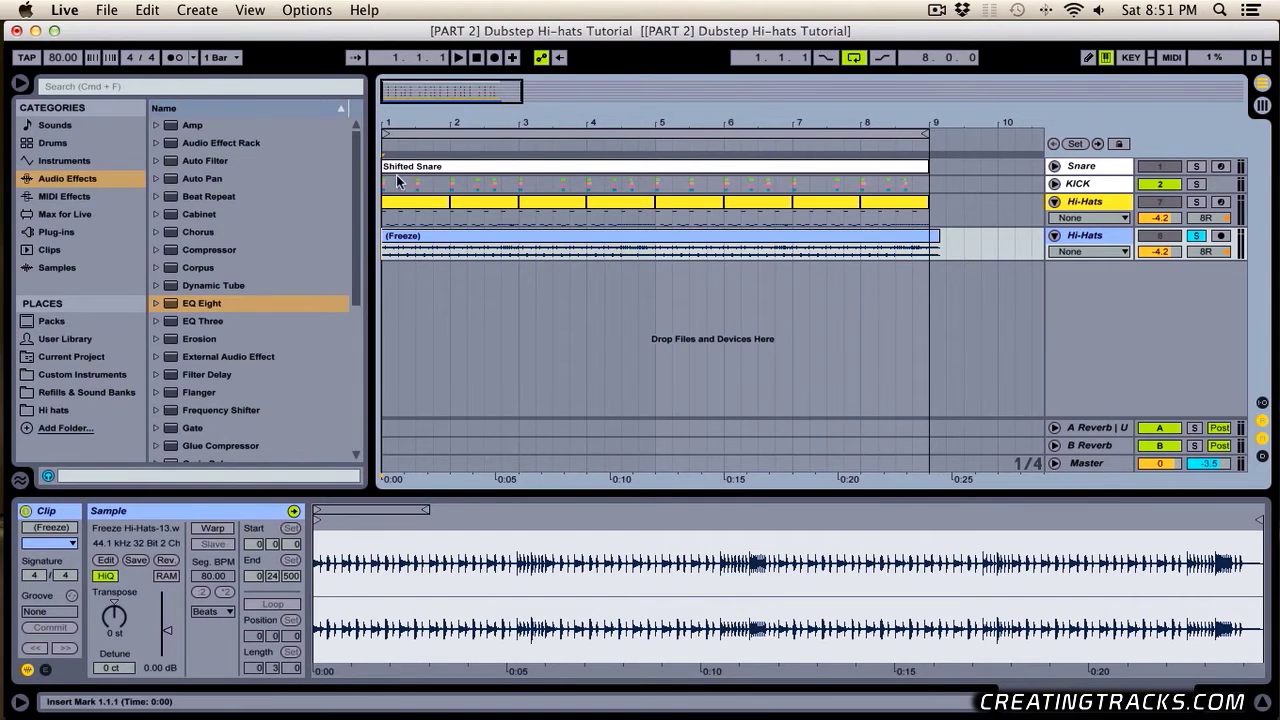
left_click_drag(663, 125, 663, 82)
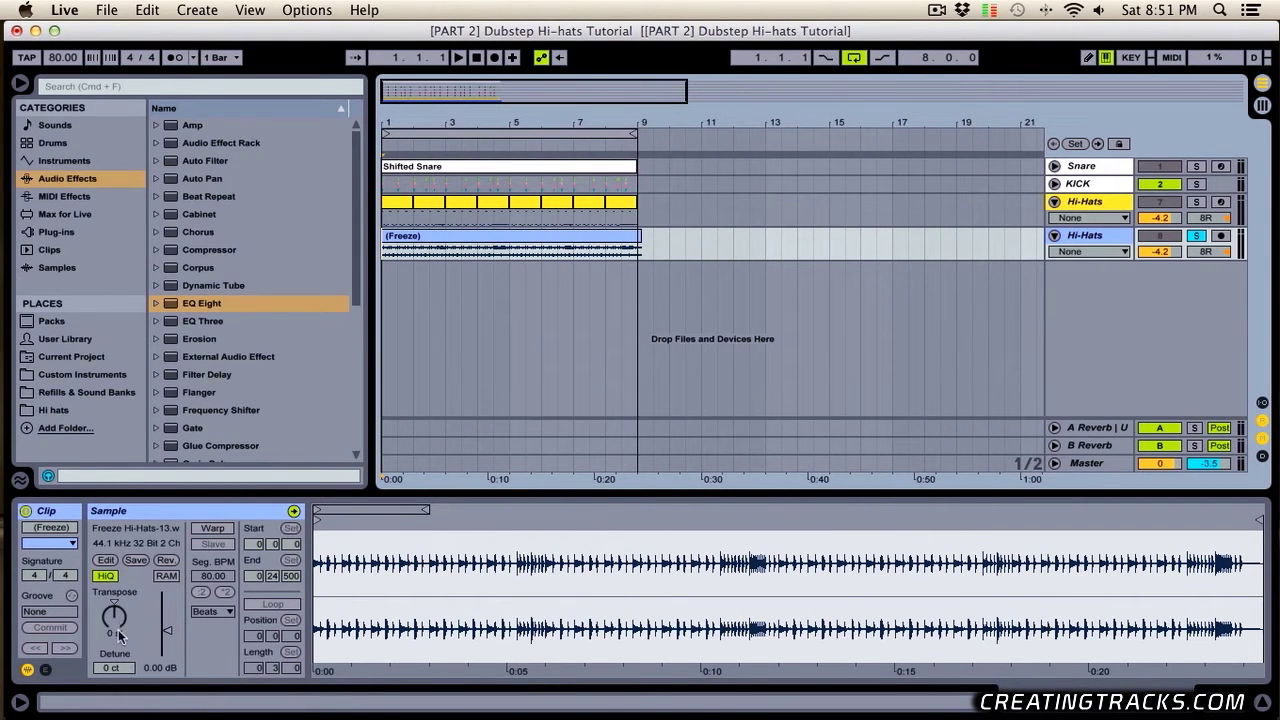
left_click_drag(113, 620, 113, 671)
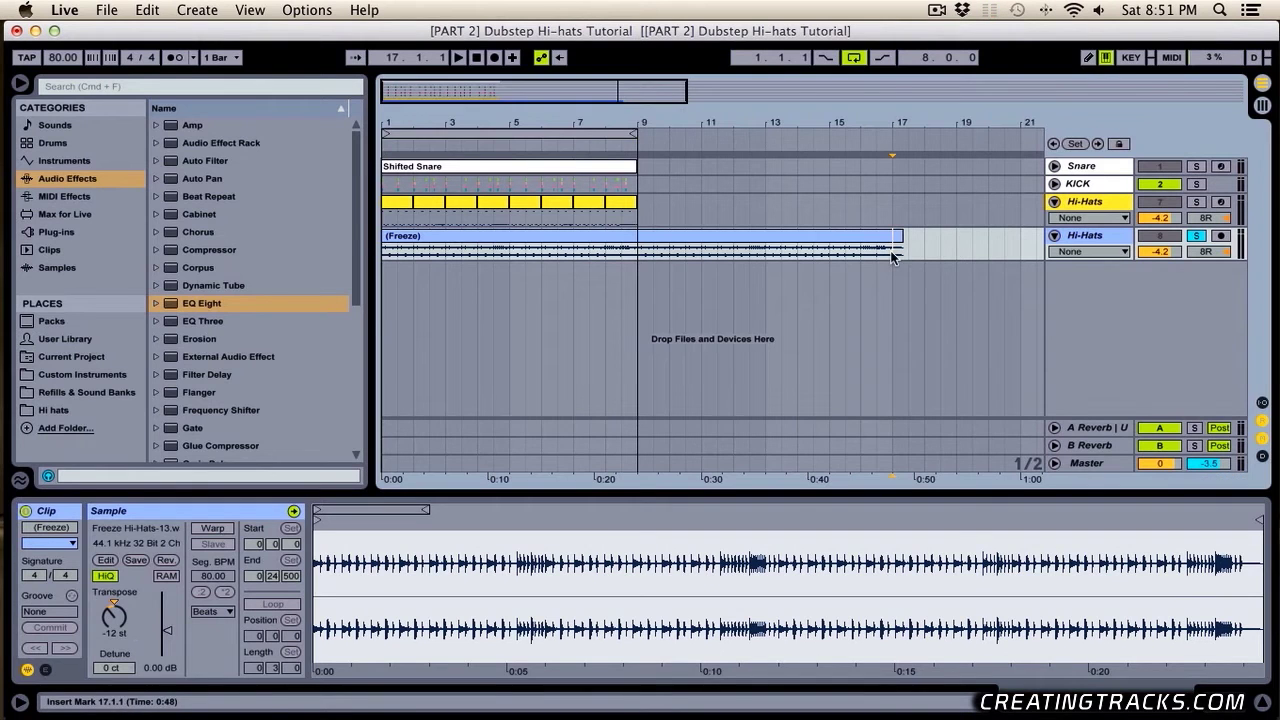
Cut the pitched-down hi-hat clip at bar 17 and delete the leftover tail.
left_click_drag(891, 252, 993, 250)
key("super+e")
key("Delete")
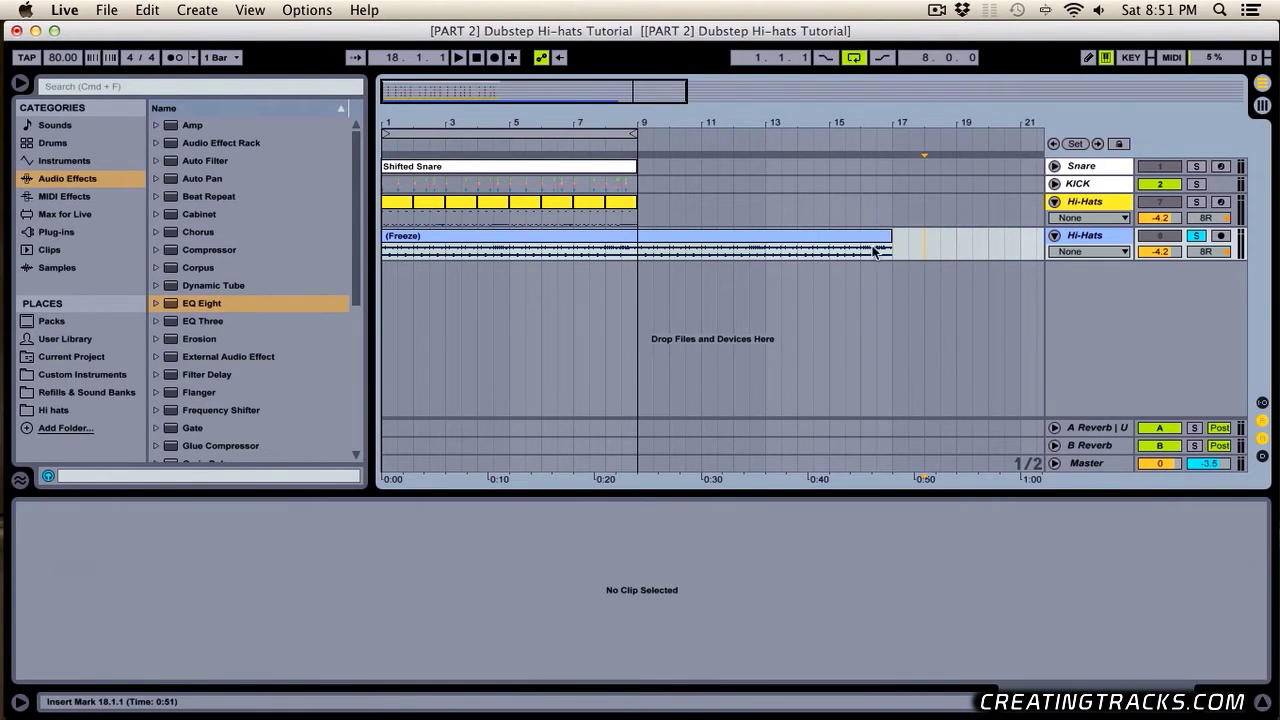
Listen to the pitched-down hi-hat clip from the start of the arrangement.
left_click(430, 248)
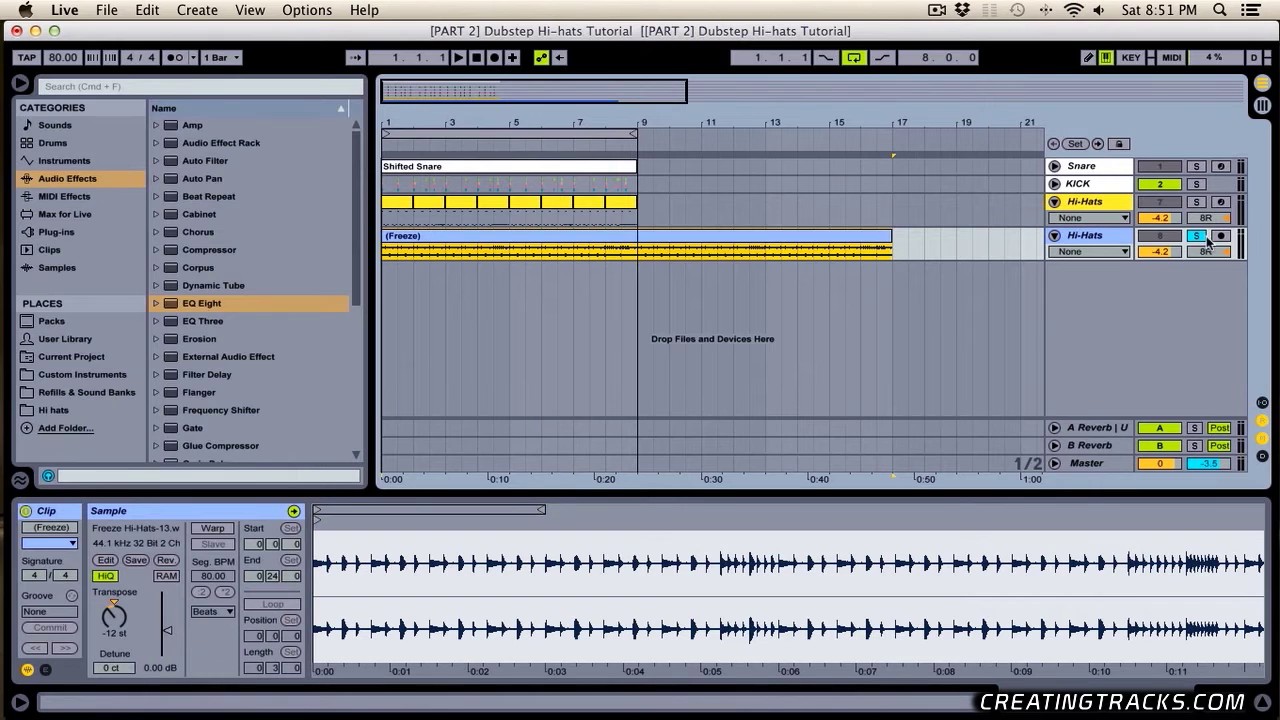
key("space")
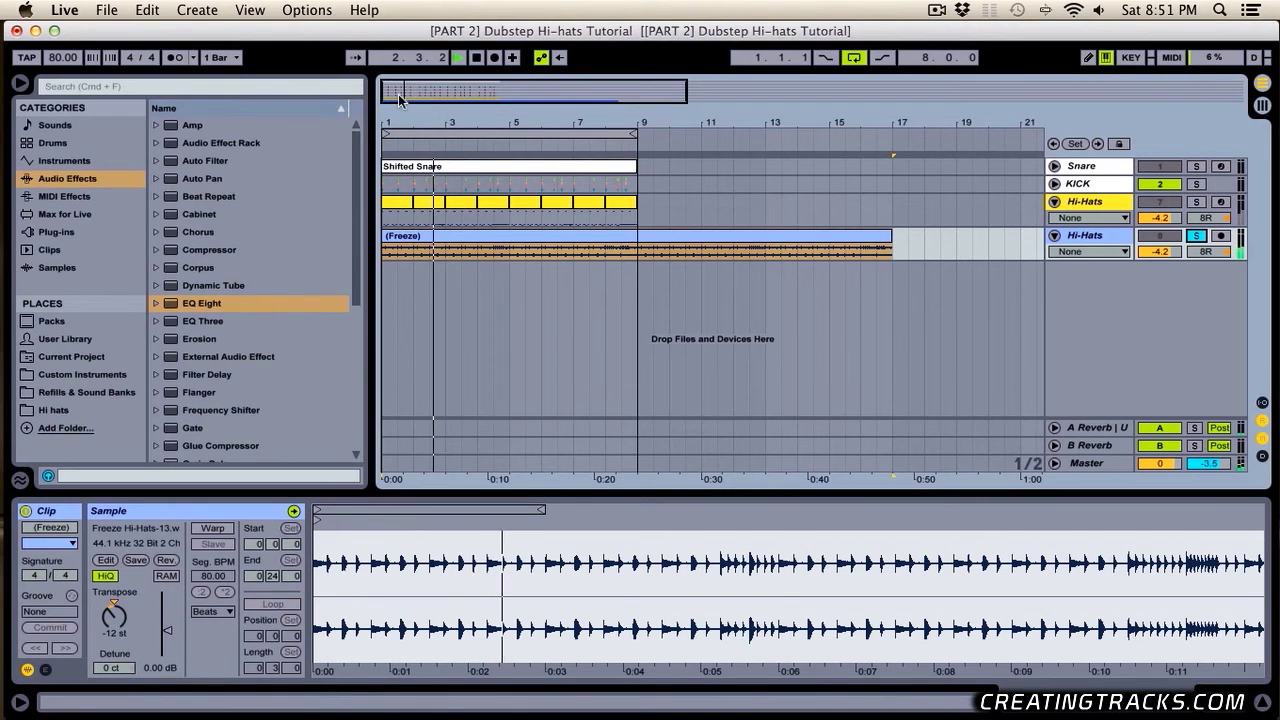
left_click(647, 243)
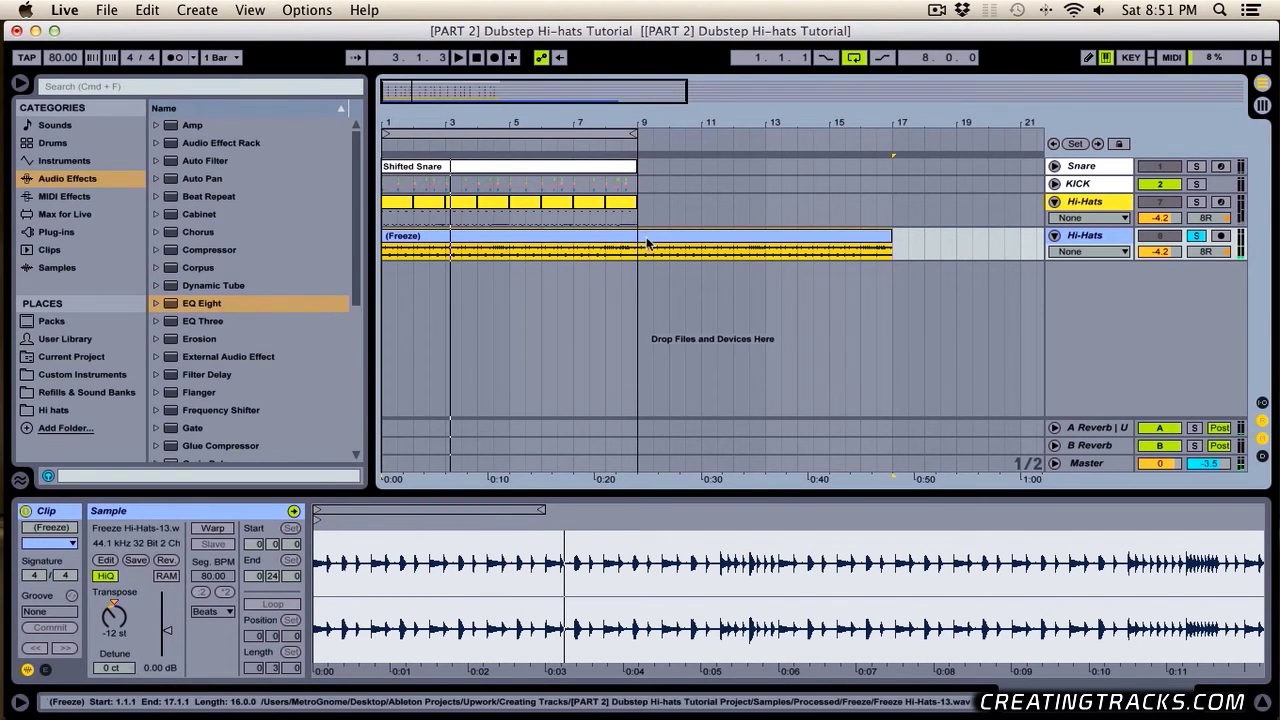
Try the hi-hat clip with Warp turned on and a -12 st transposition, and play it for comparison.
left_click_drag(116, 631, 116, 597)
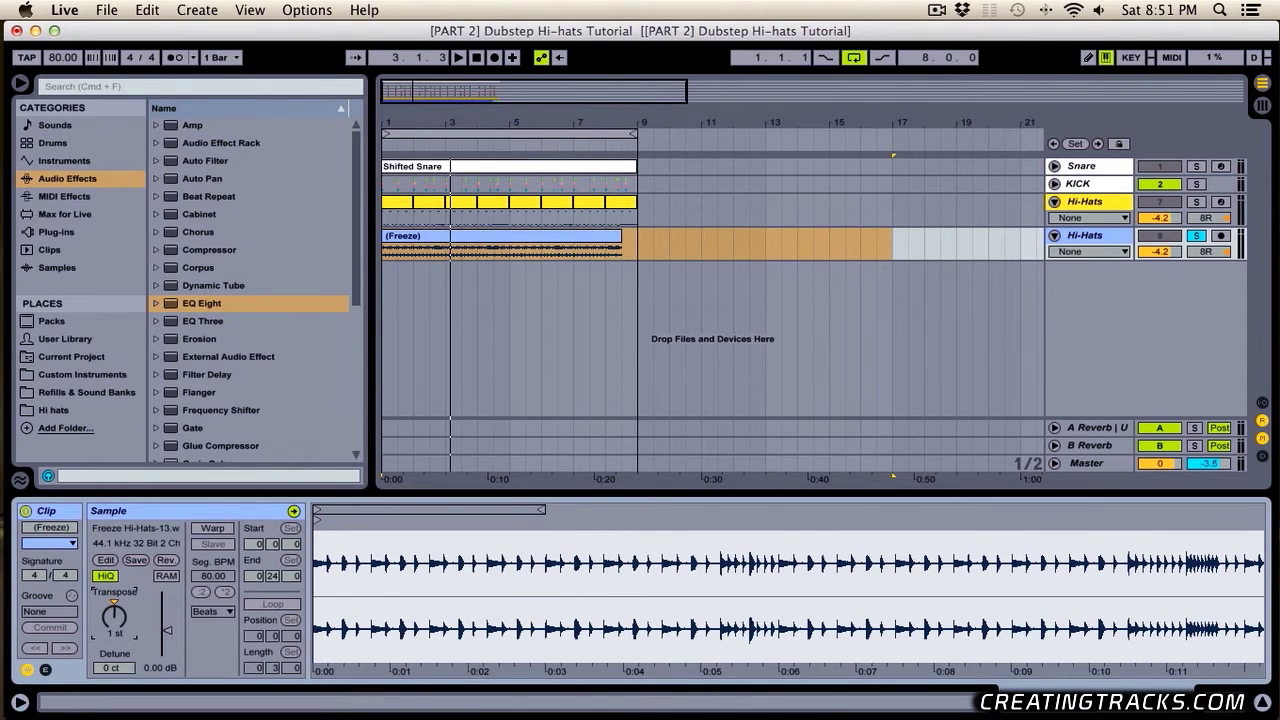
left_click(229, 529)
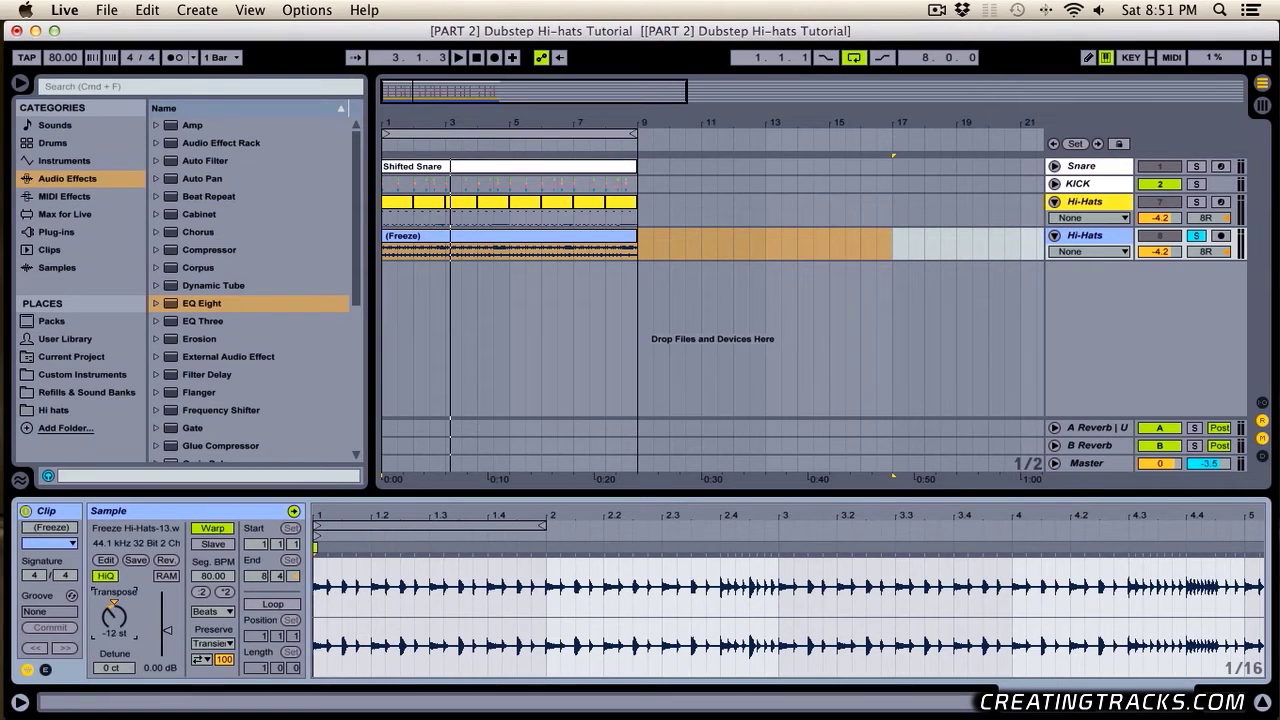
left_click(332, 620)
key("space")
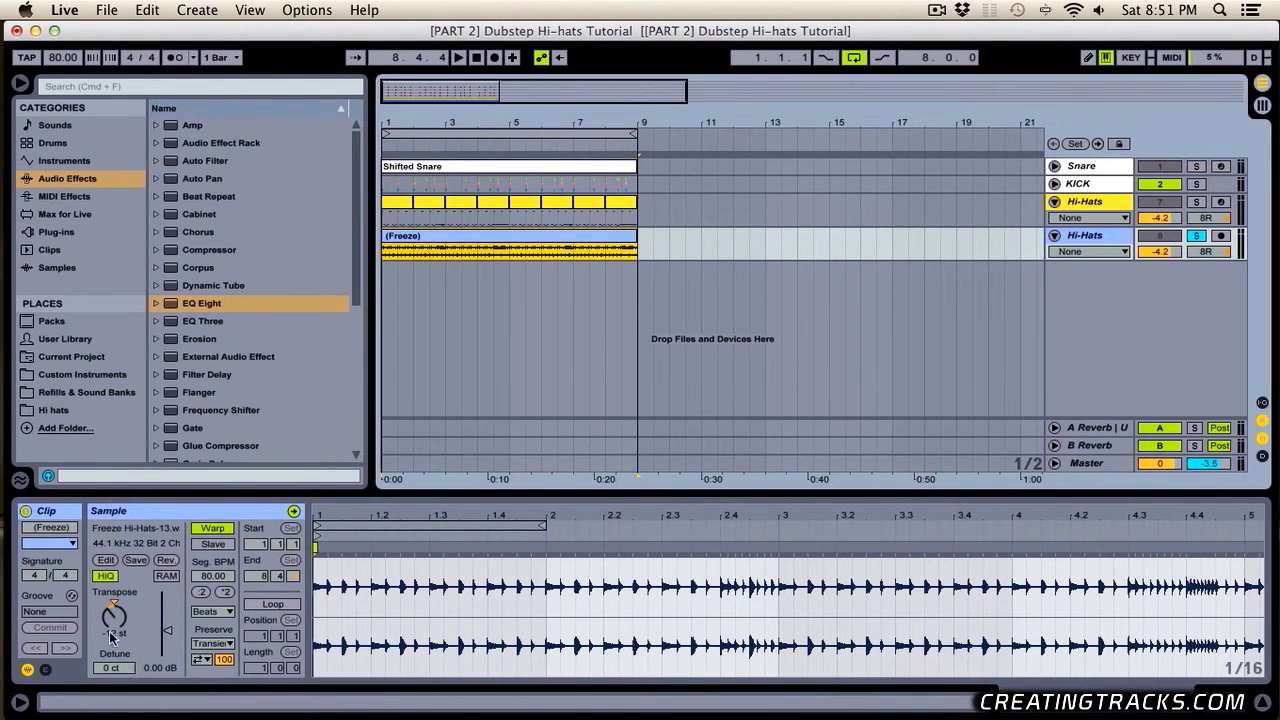
Switch the hi-hat clip back to unwarped playback with a transposition of -12 st and select the whole clip.
left_click(212, 528)
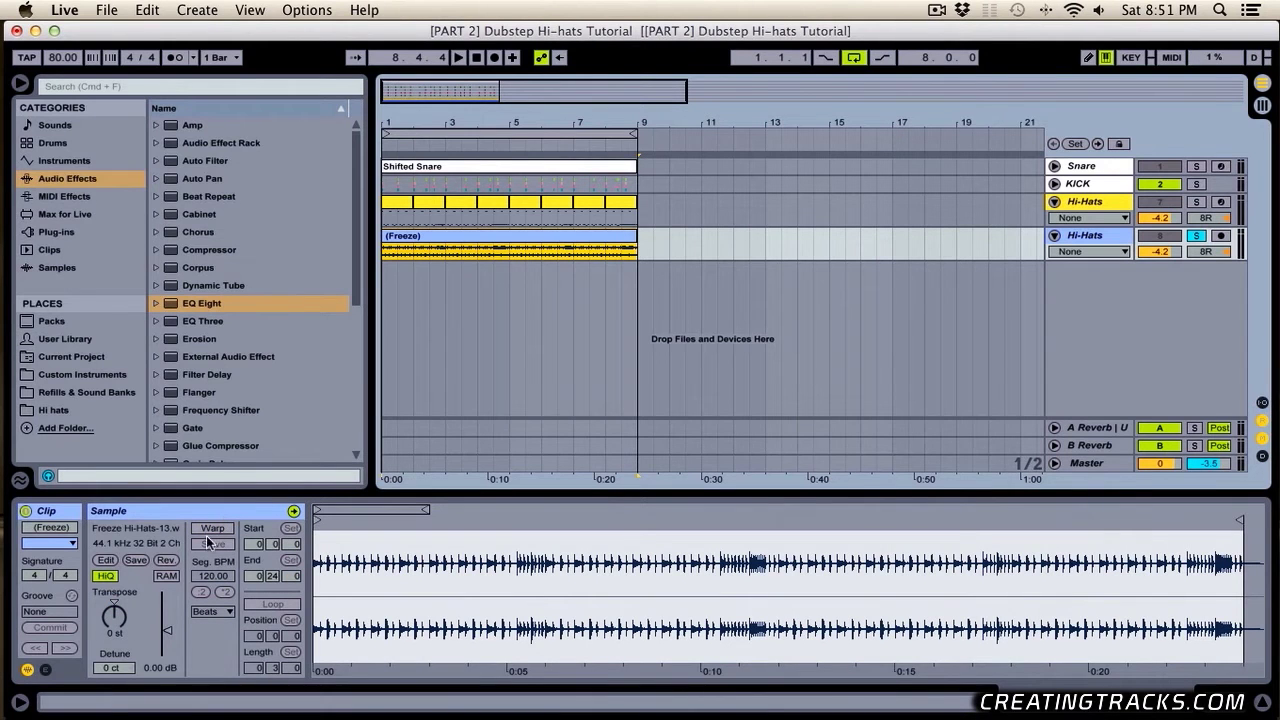
left_click_drag(115, 638, 115, 663)
left_click(641, 258)
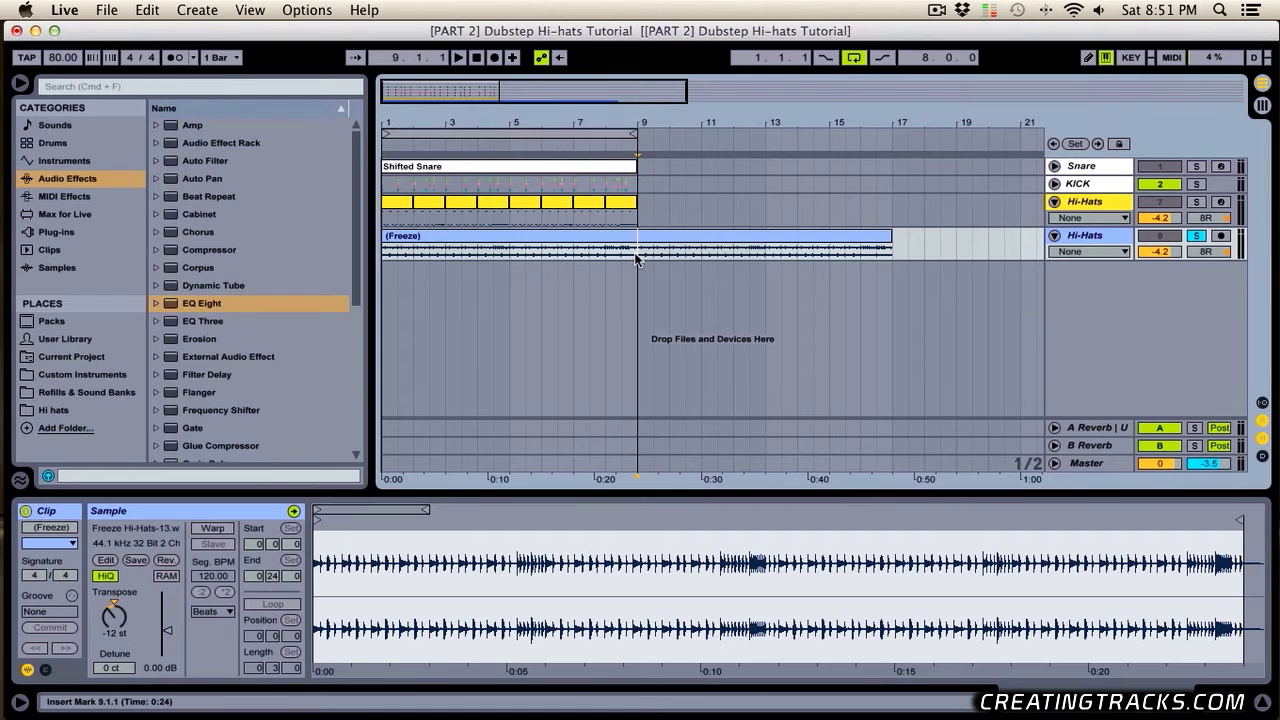
left_click_drag(637, 257, 899, 246)
left_click(654, 259)
left_click(460, 237)
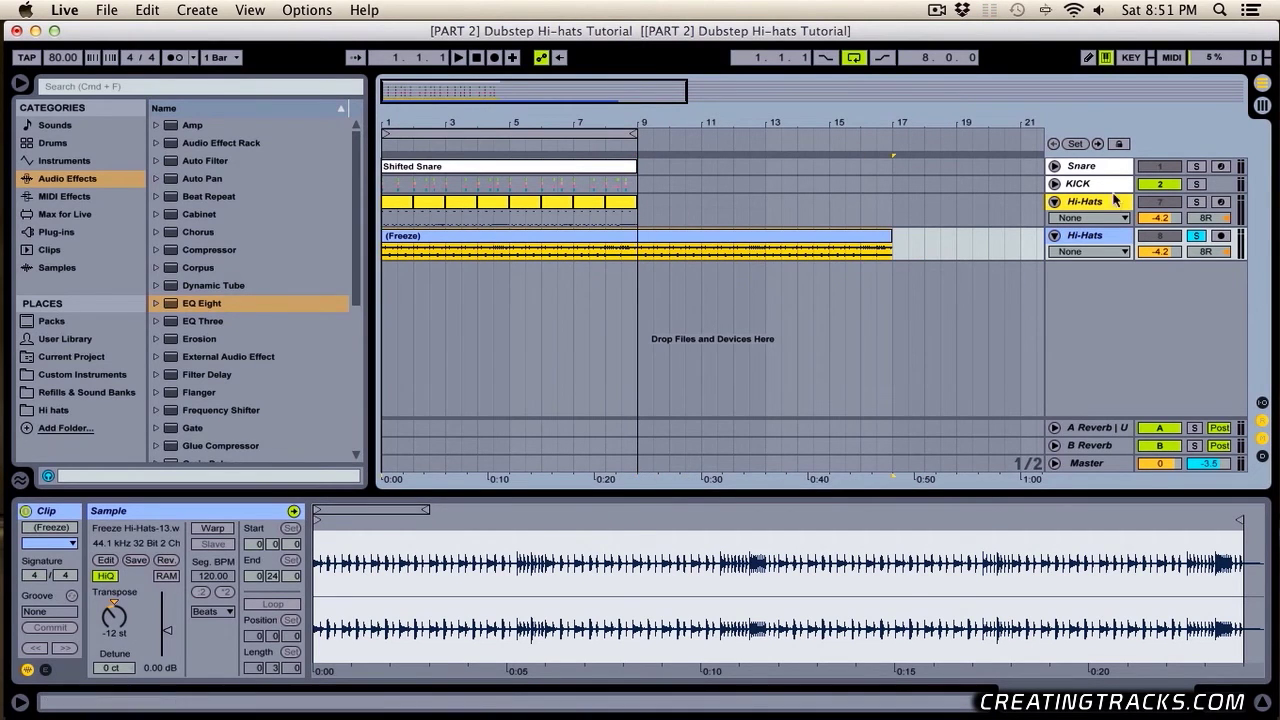
Play the arrangement and solo the Kick and Snare tracks together with the pitched-down hi-hats.
key("space")
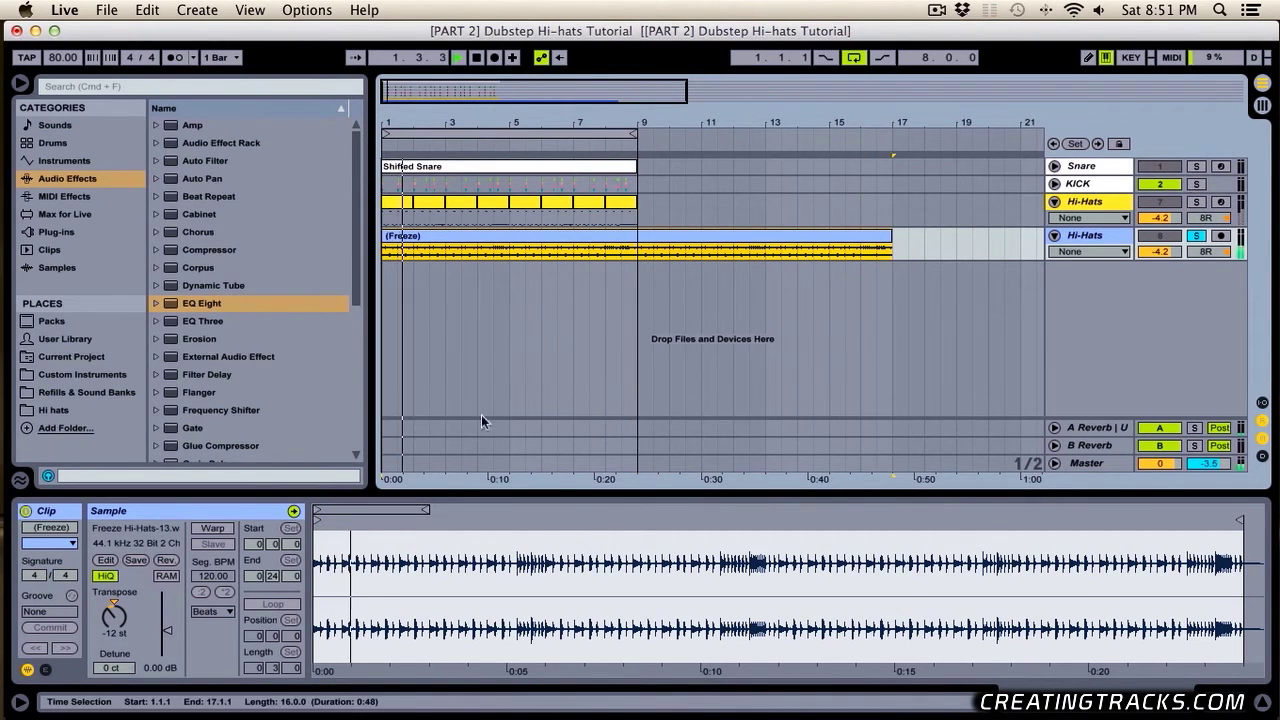
left_click(1196, 184)
left_click(1197, 166)
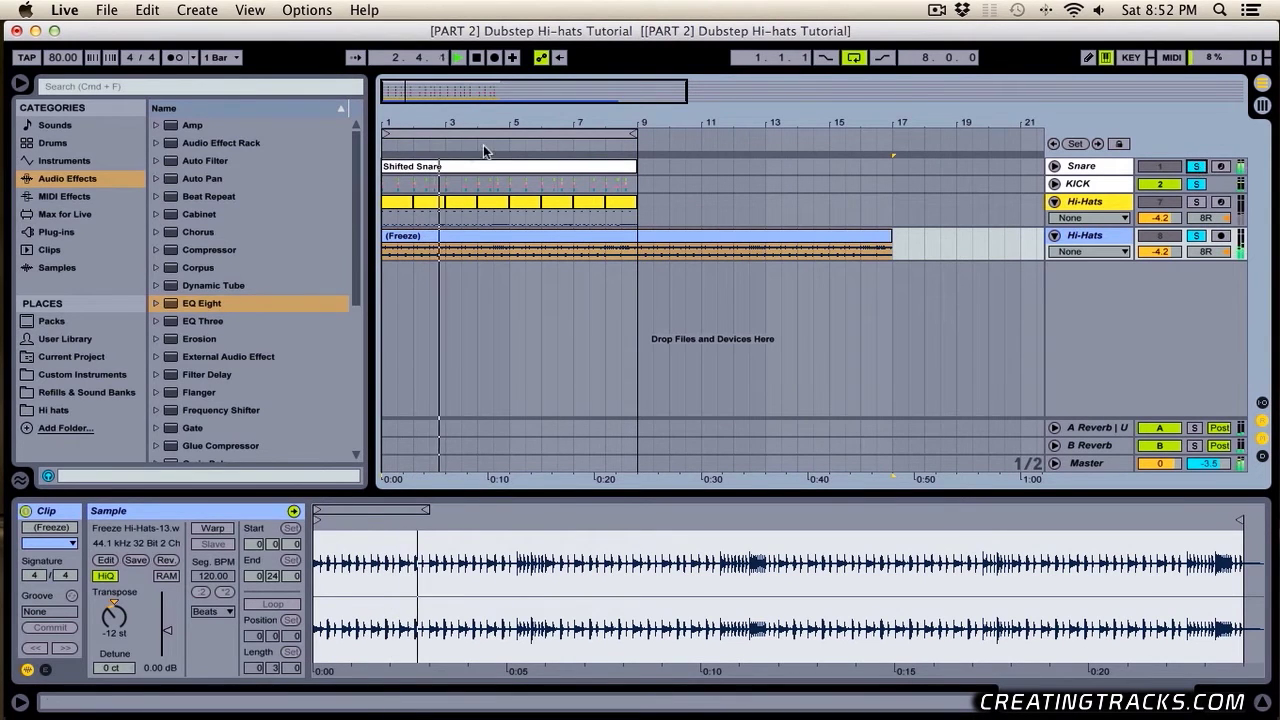
left_click_drag(395, 133, 439, 176)
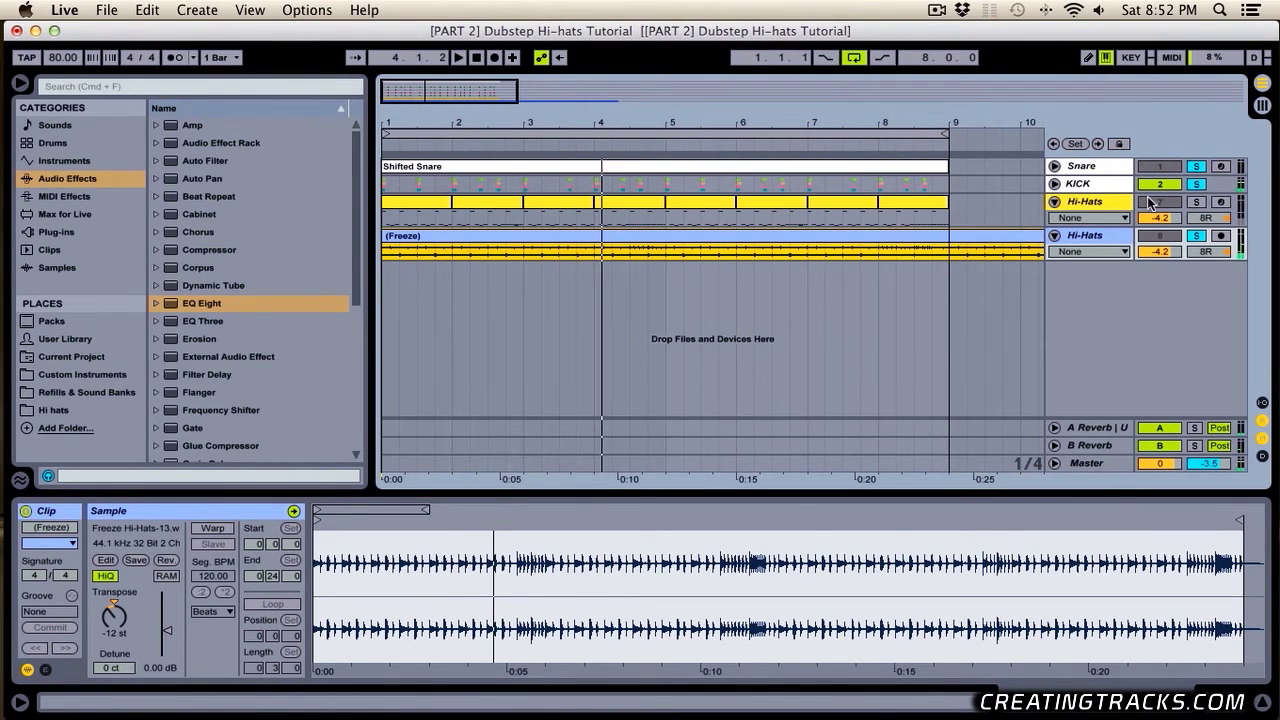
Play the arrangement from the start with all tracks unsoloed, and blend in the pitched-down hi-hats at about -12.8 dB.
key("space")
left_click(386, 253)
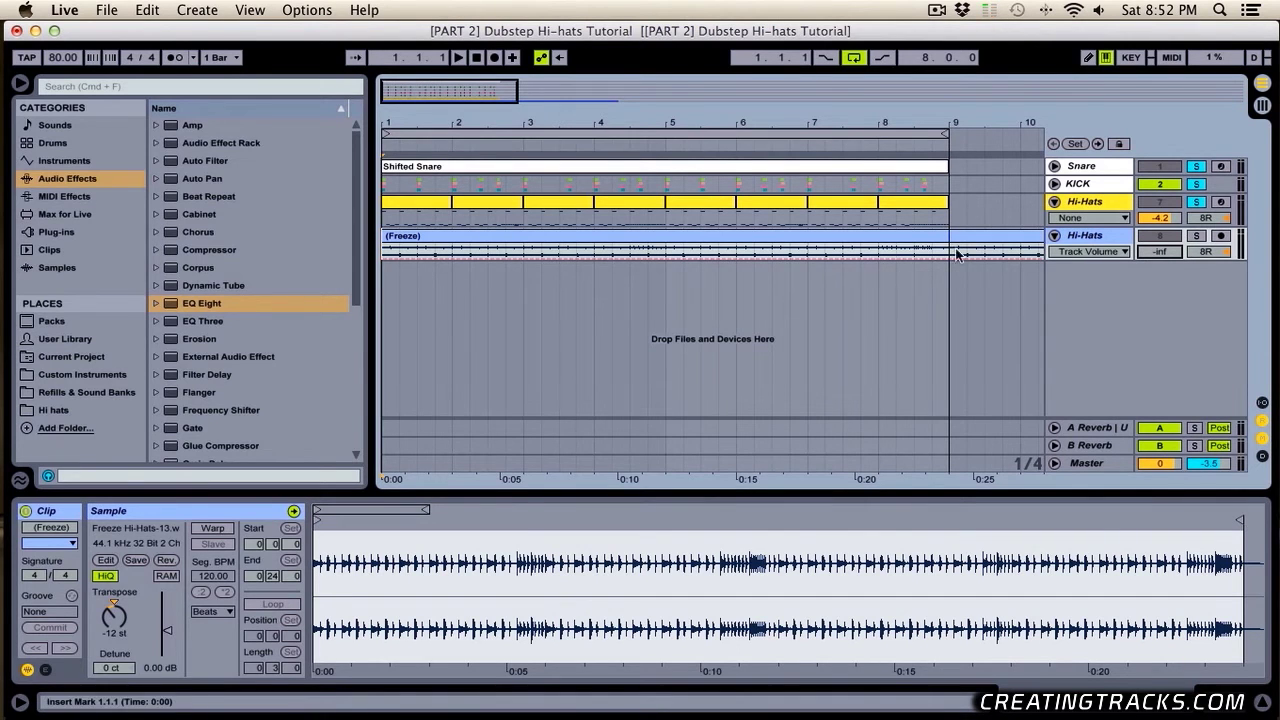
left_click(413, 203)
key("space")
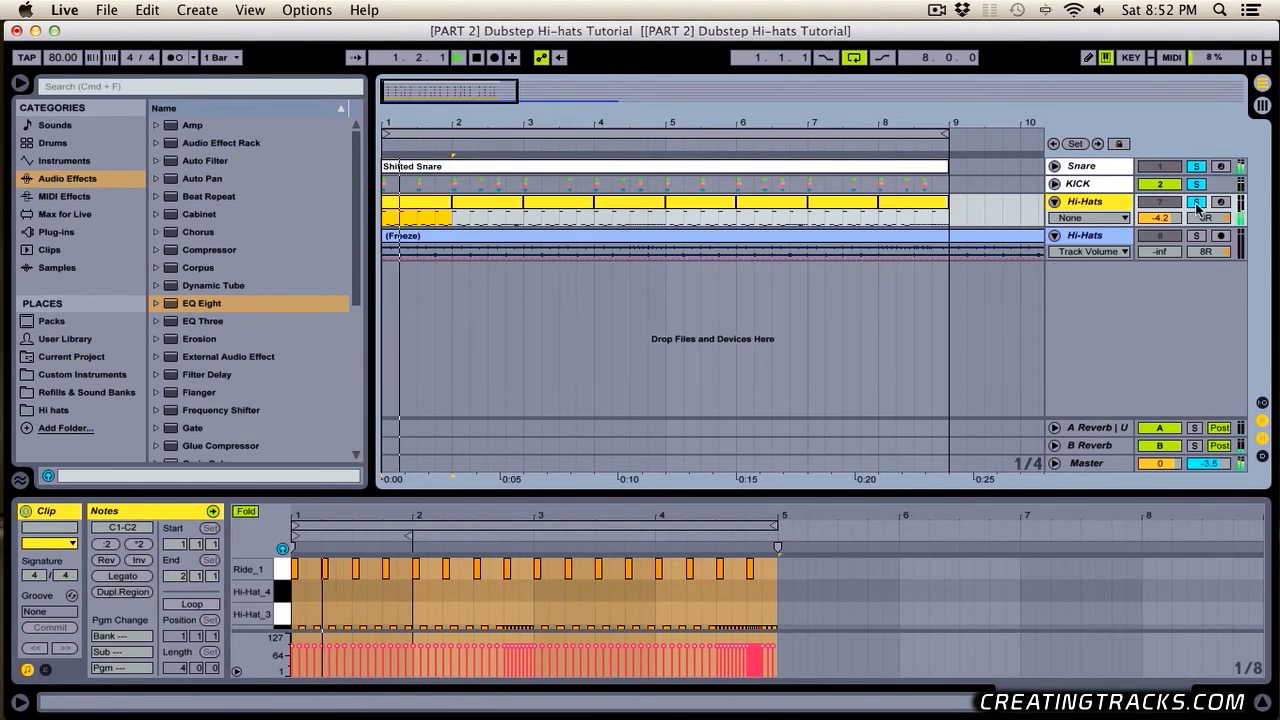
left_click(1196, 202)
mouse_move(1162, 252)
left_mouse_down()
mouse_move(1160, 223)
mouse_move(1155, 260)
left_mouse_up()
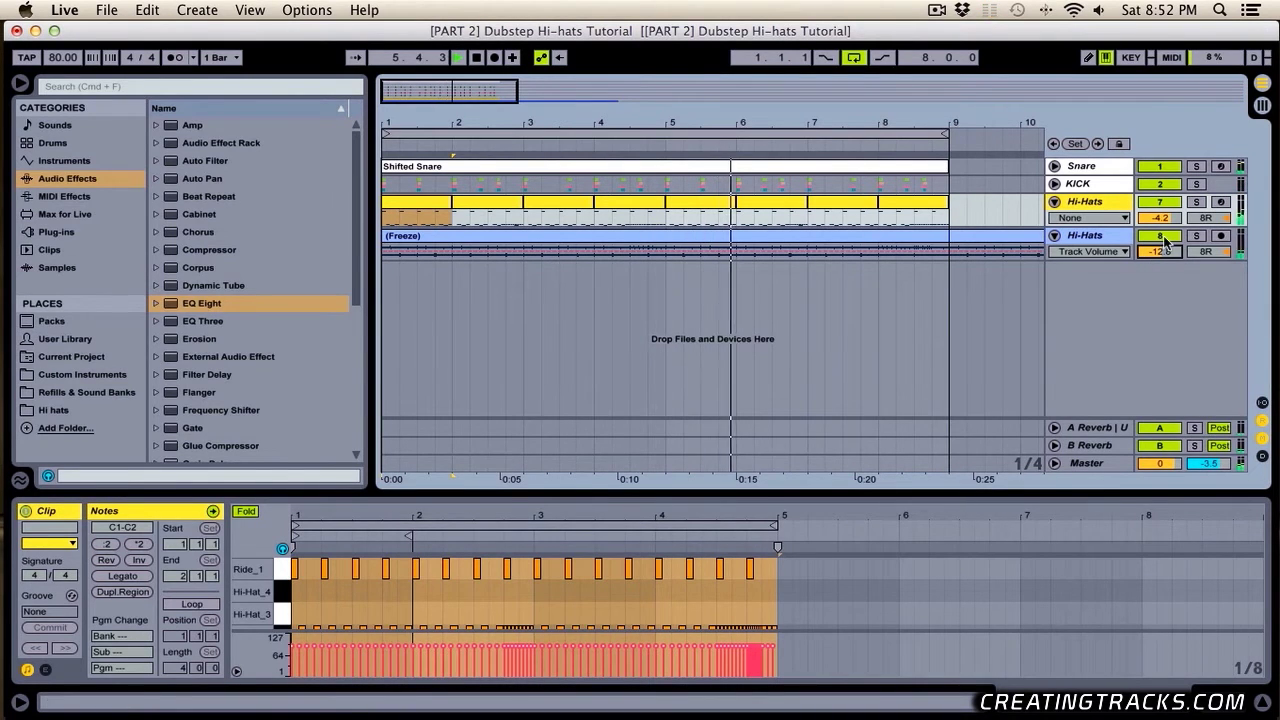
Compare the playing mix with the pitched-down hi-hats track switched off and on, and stop playback.
left_click(1165, 240)
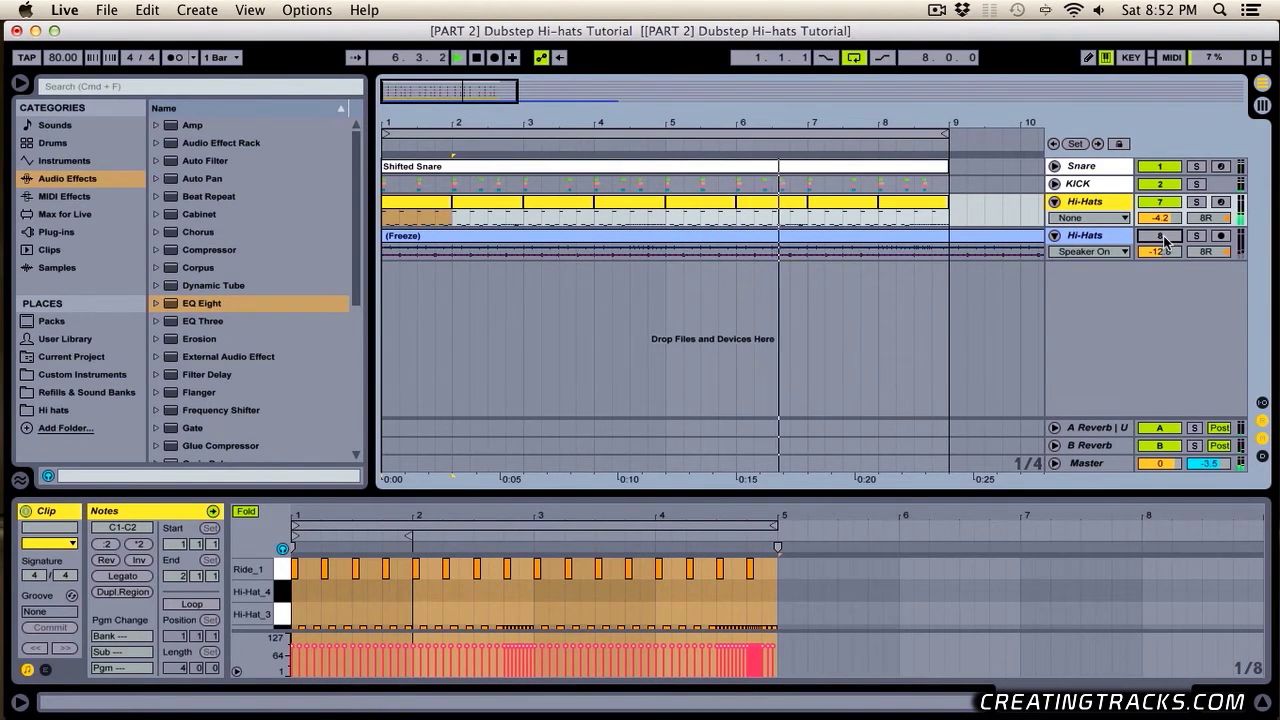
left_click(1165, 240)
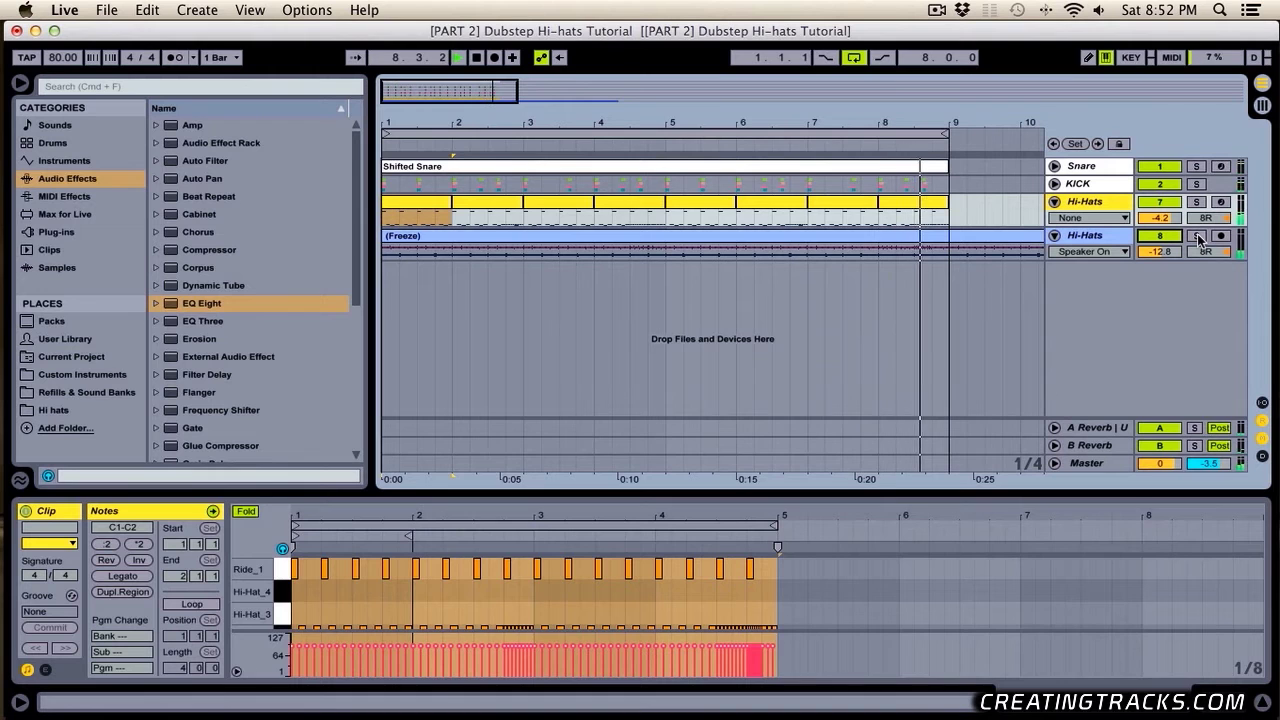
left_click(405, 237)
key("space")
Enlarge the pitched-down hi-hats track to show its waveform and rename the track Hats Slow.
left_click_drag(1082, 260, 1080, 292)
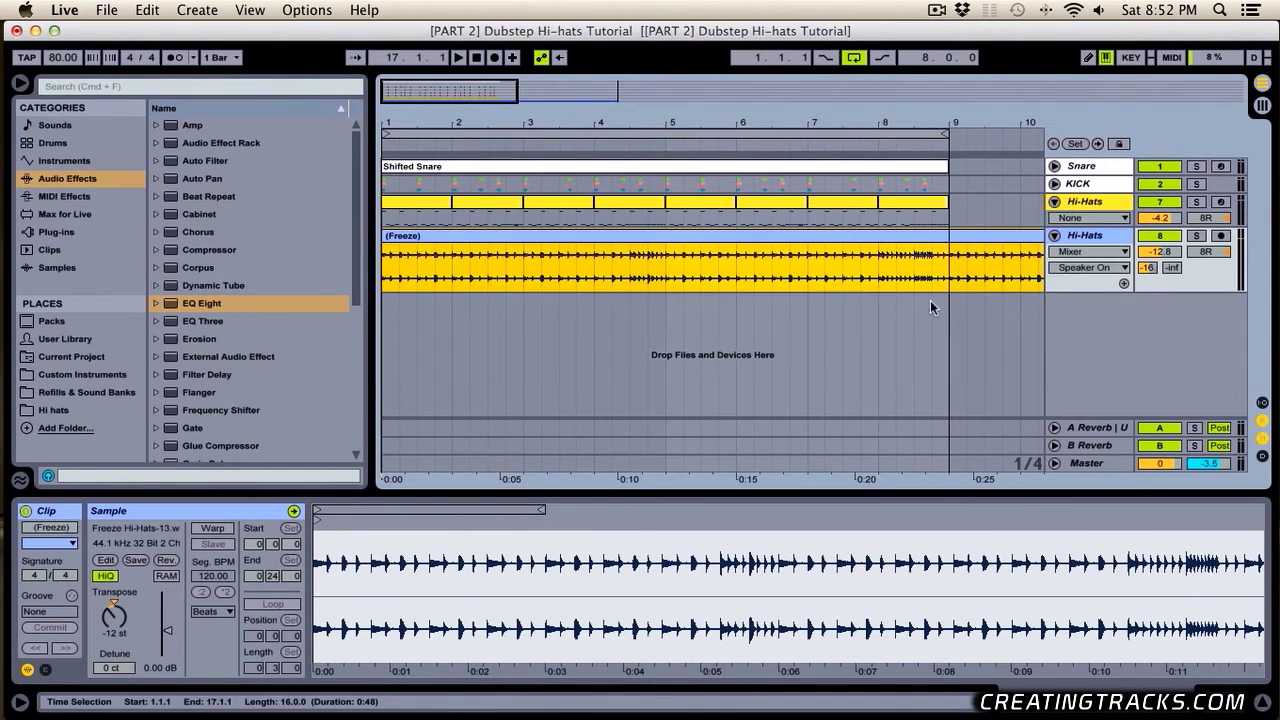
left_click(634, 280)
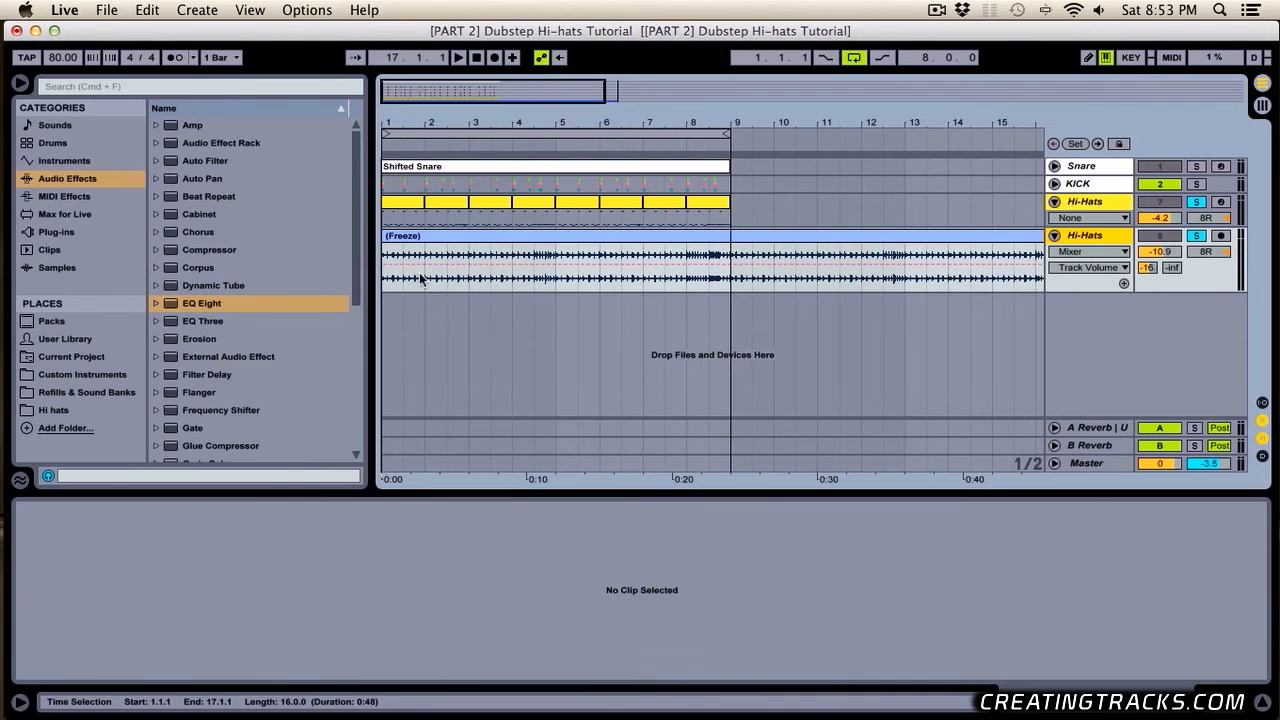
left_click(1086, 206)
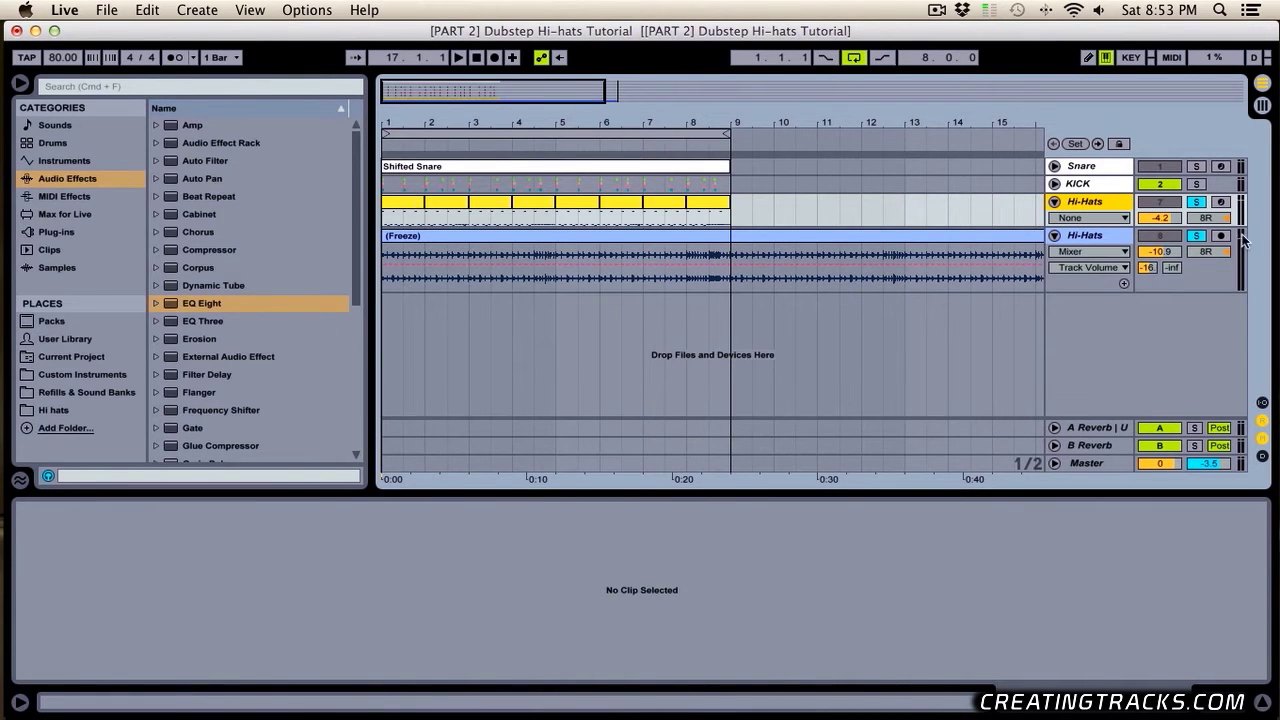
left_click(1088, 234)
right_click(1088, 234)
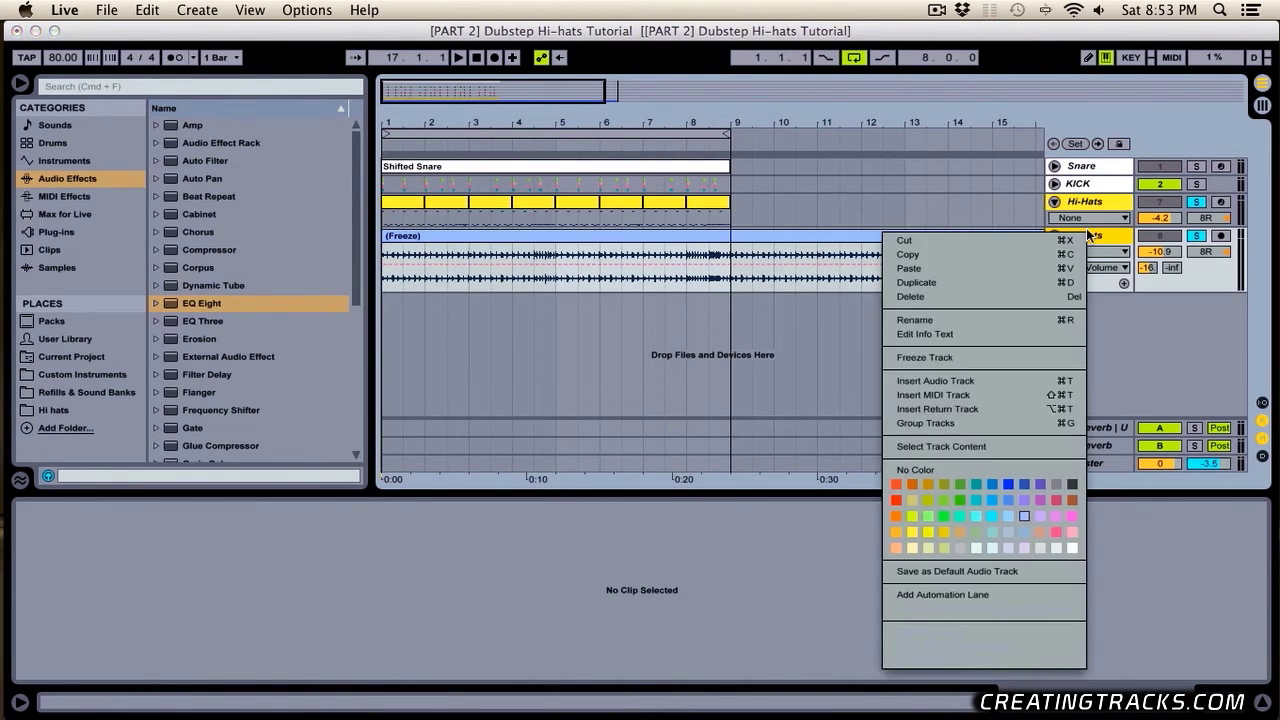
left_click(930, 320)
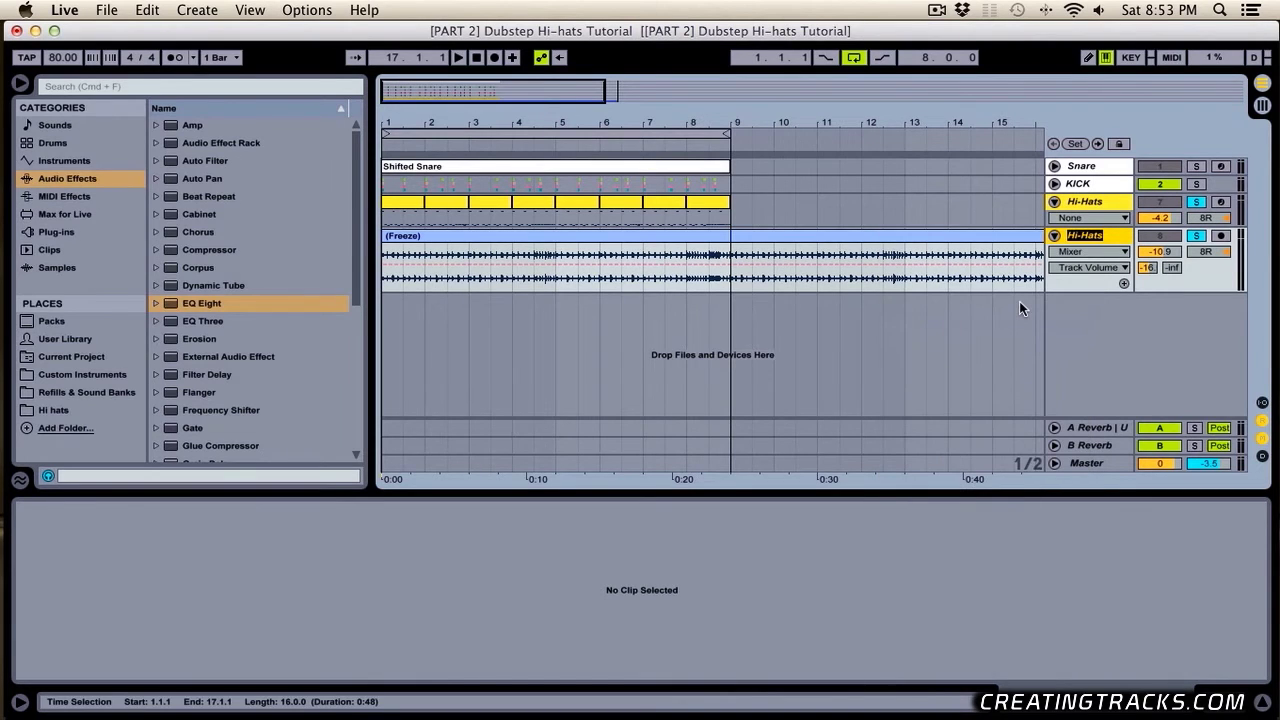
type("Hats Slow")
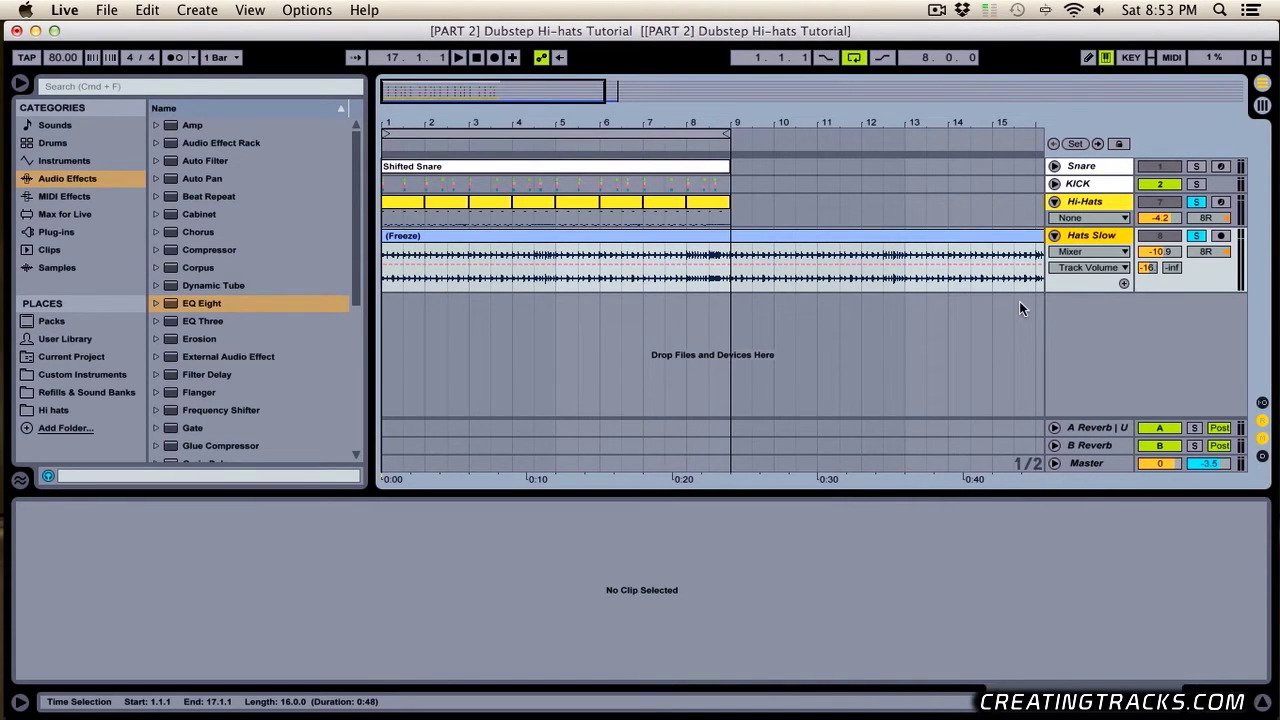
Duplicate the original MIDI Hi-Hats track, and freeze and flatten the copy to audio.
left_click(1100, 203)
left_click(1097, 236, "shift")
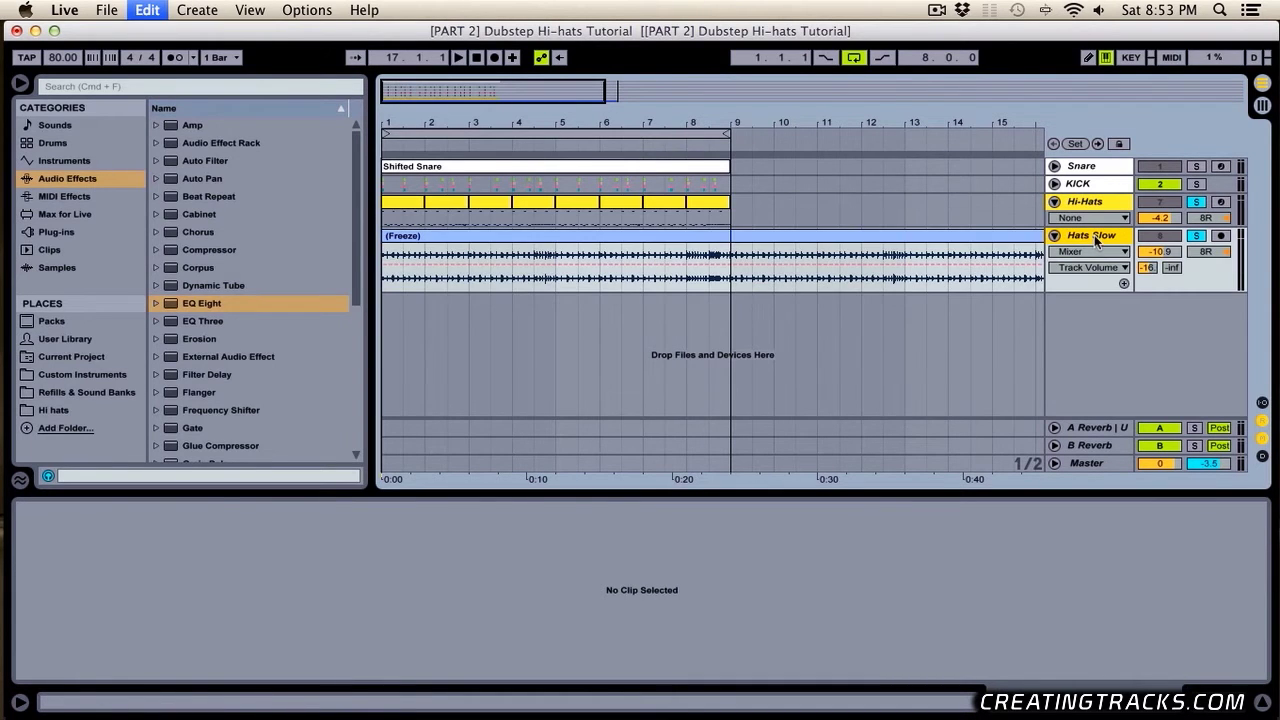
key("super+d")
right_click(1086, 243)
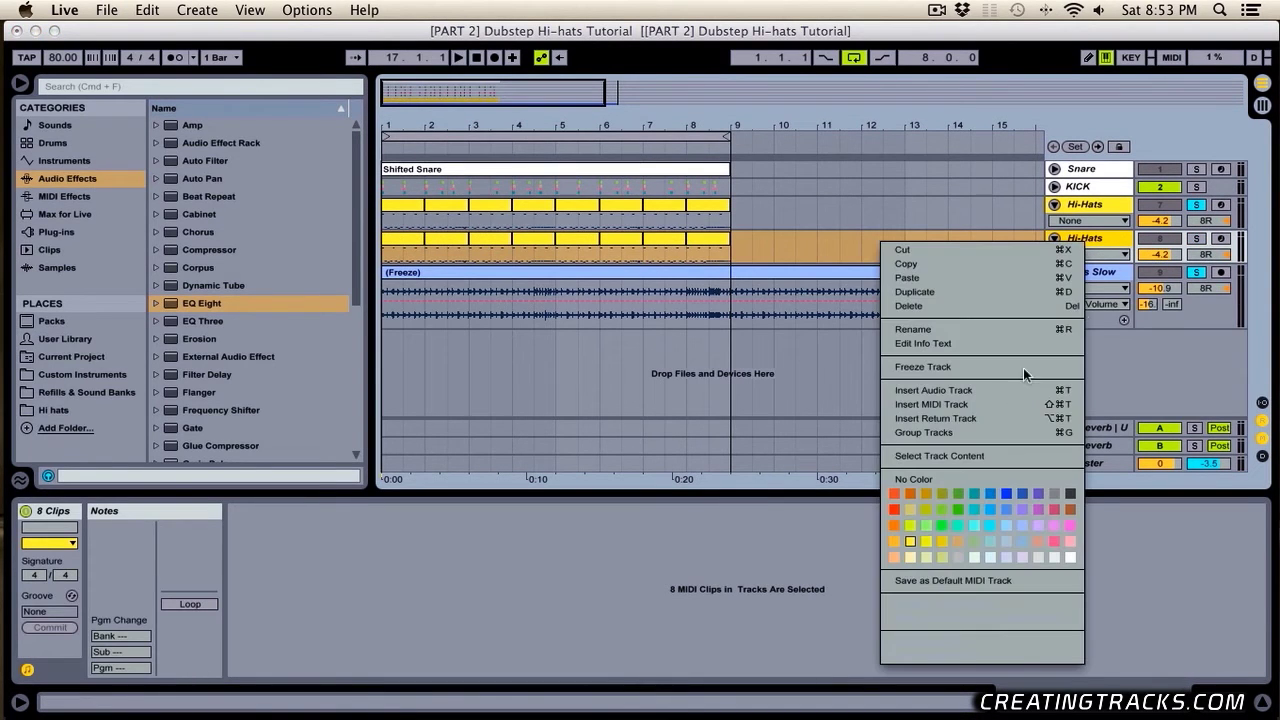
left_click(980, 368)
right_click(1102, 232)
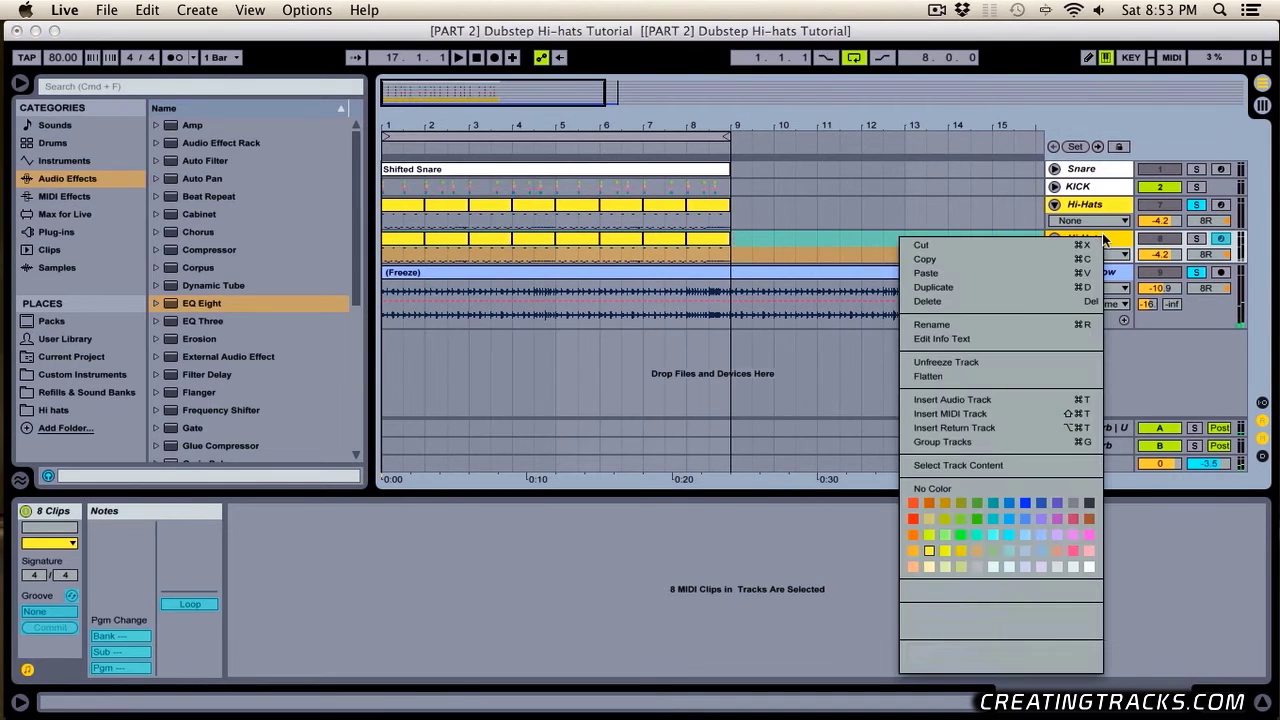
left_click(1003, 377)
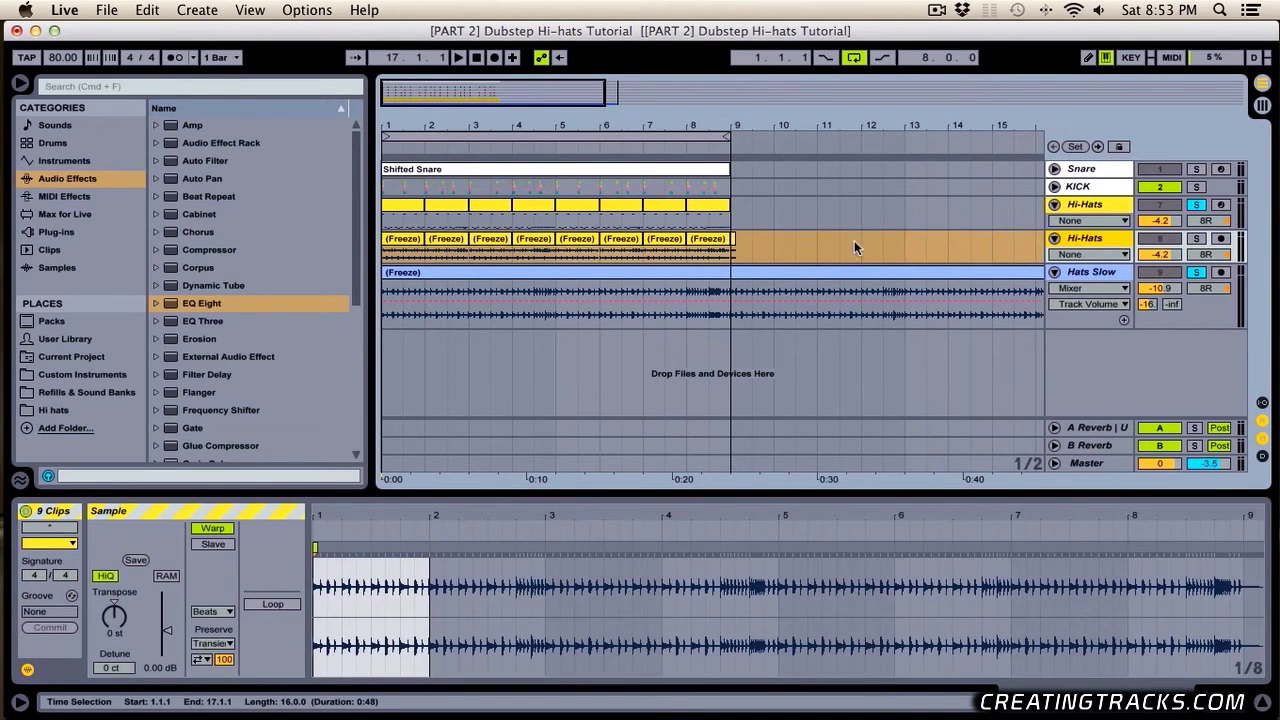
Extend the first flattened hi-hat clip over the other clips up to bar 9 and turn off its Warp.
left_click(665, 239)
left_click(411, 239)
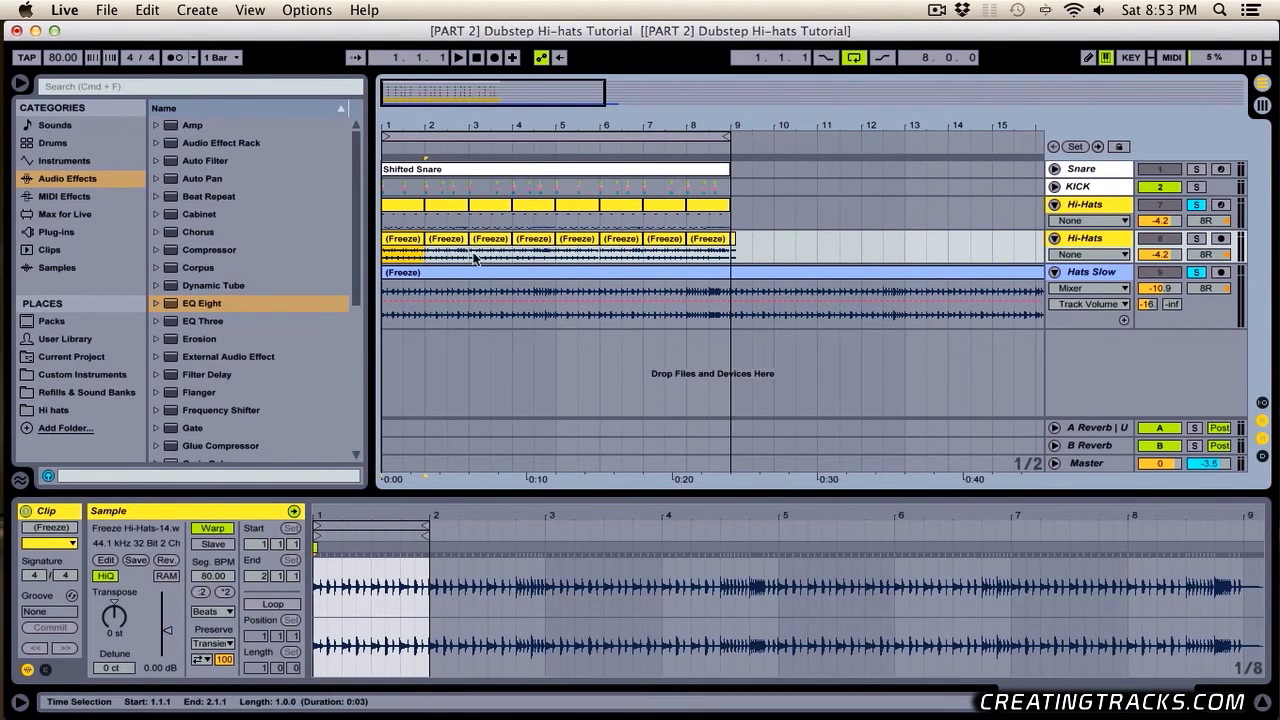
left_click_drag(422, 243, 778, 240)
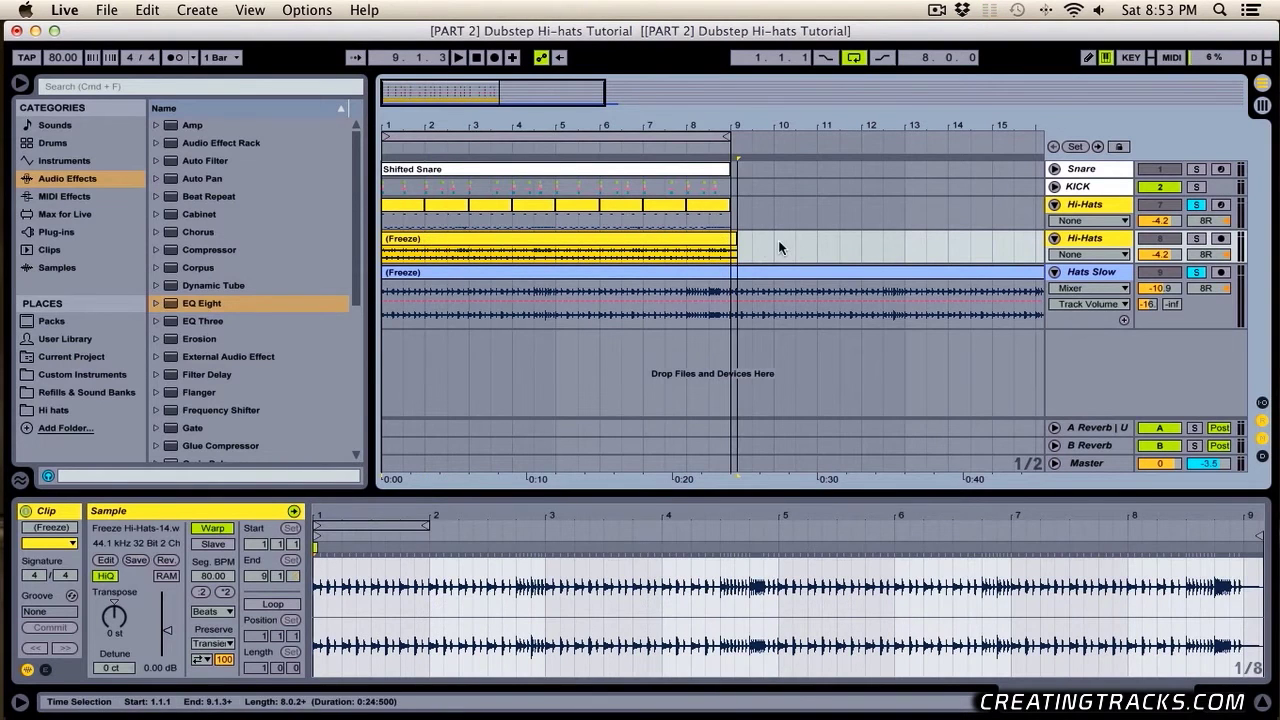
key("super+j")
left_click(213, 529)
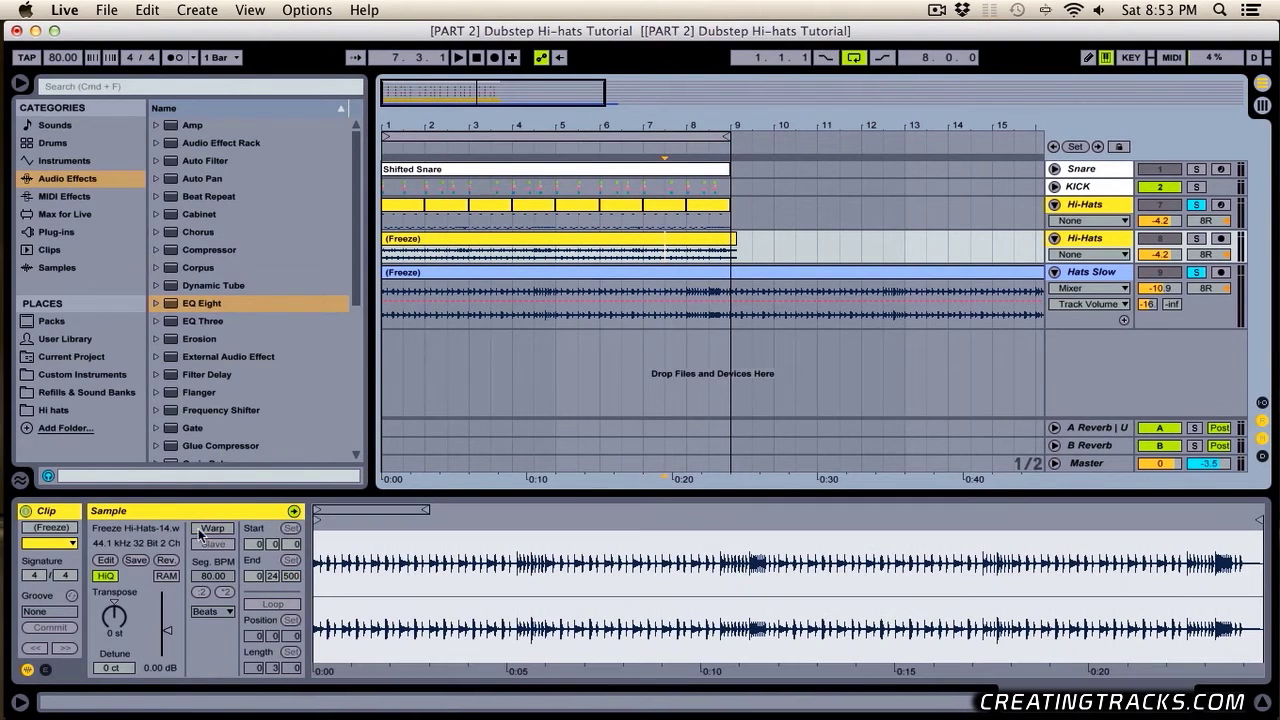
Solo the flattened Hi-Hats copy, transpose its clip to 12 st and listen to it from the start.
left_click(1197, 239)
left_click(483, 238)
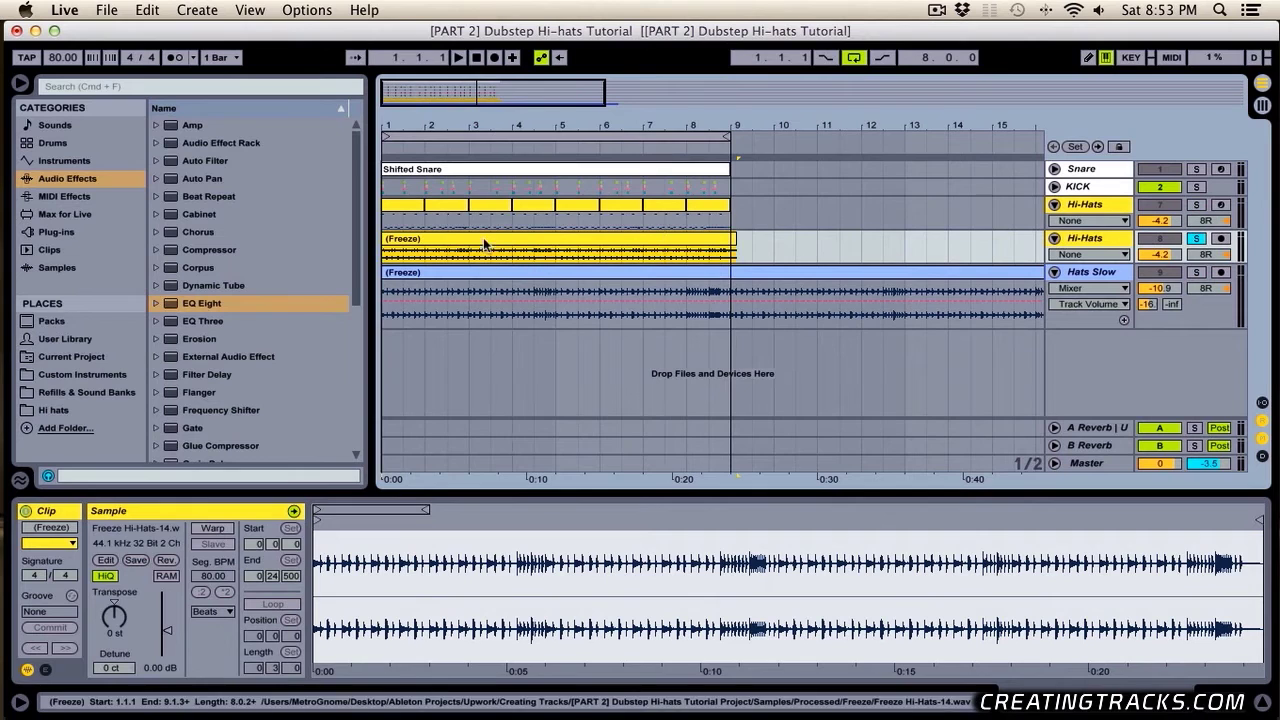
mouse_move(128, 604)
left_mouse_down()
mouse_move(128, 588)
mouse_move(114, 594)
left_mouse_up()
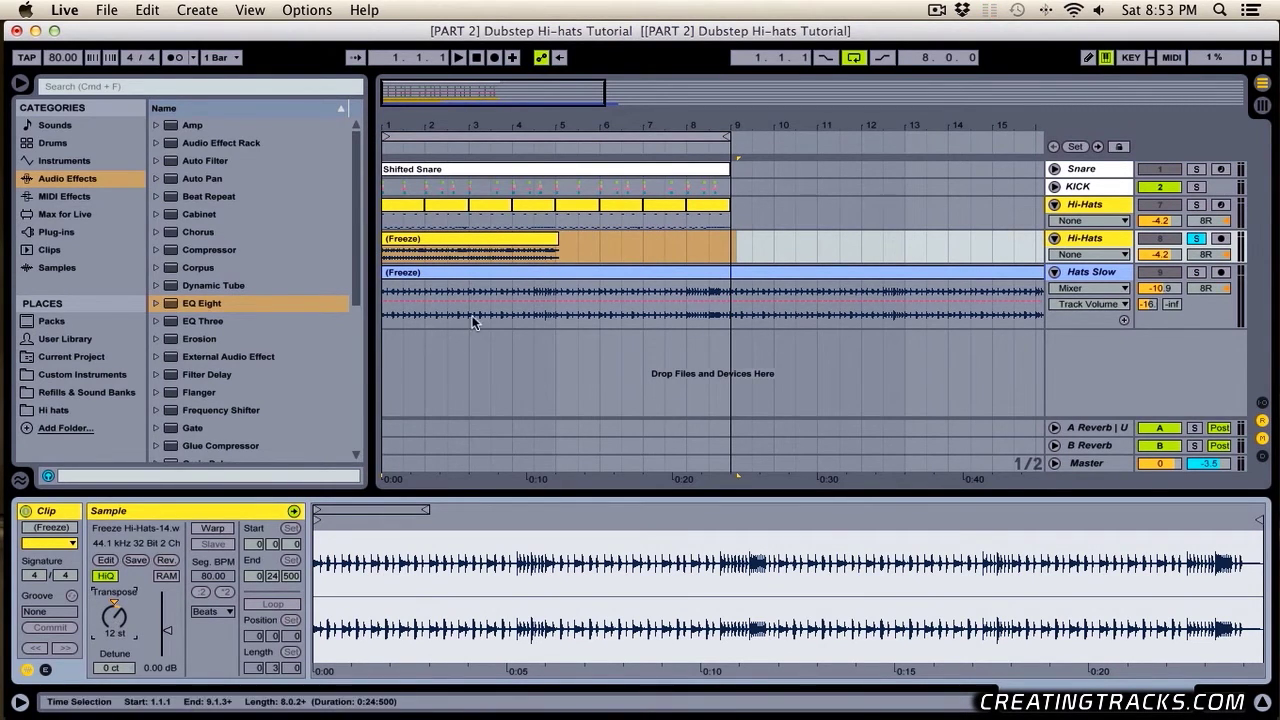
left_click(387, 253)
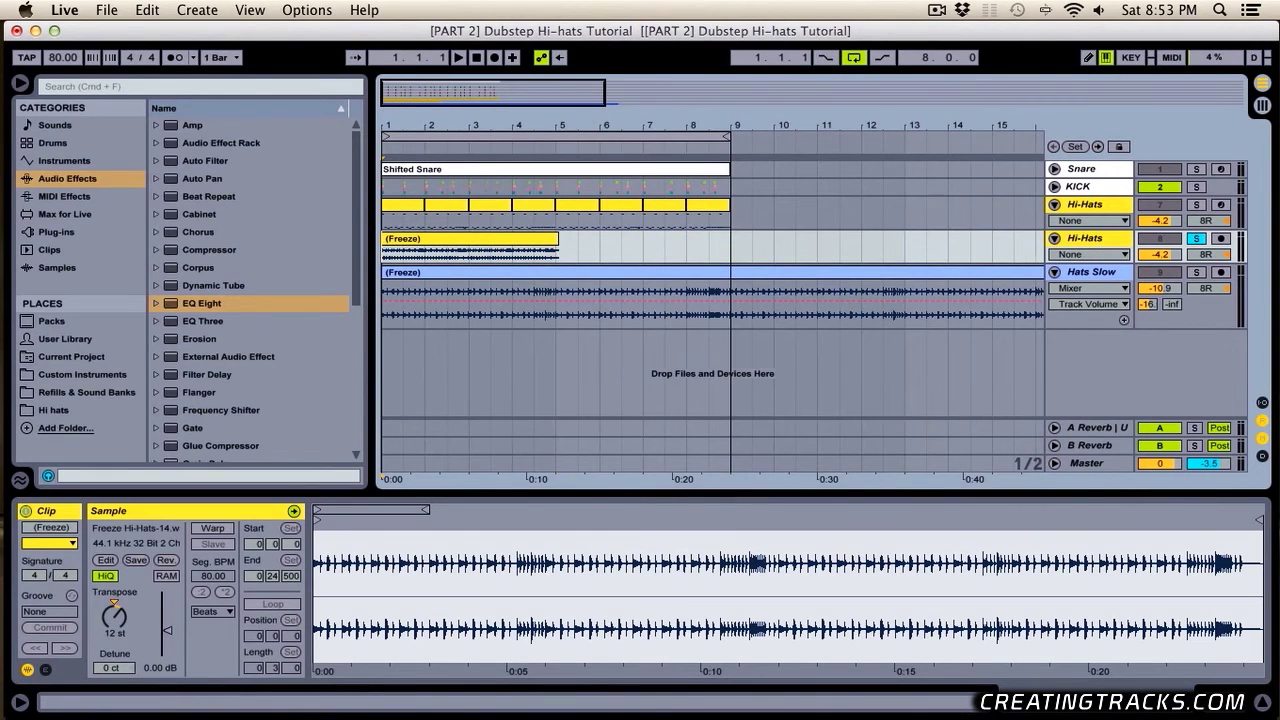
left_click_drag(405, 125, 405, 145)
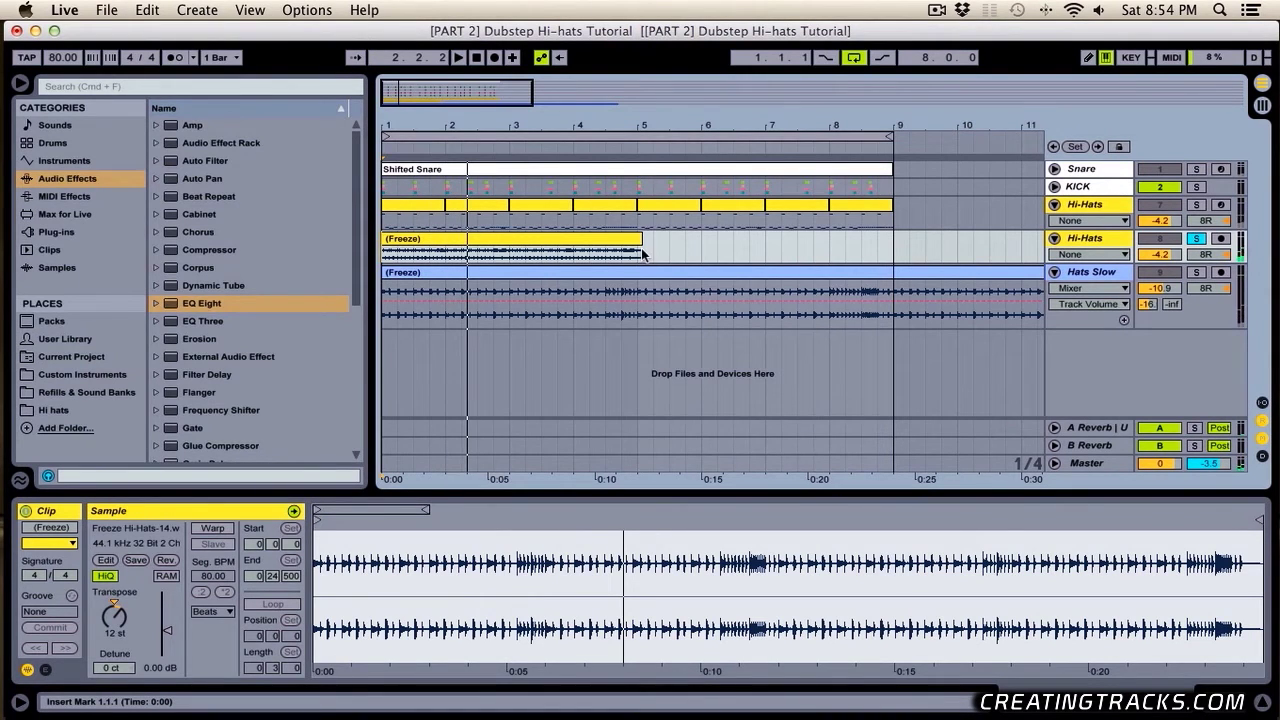
key("space")
Trim the pitched-up hi-hat clip to exactly four bars and move it to start at bar 5.
left_click_drag(642, 252, 702, 254)
key("Delete")
left_click(588, 239)
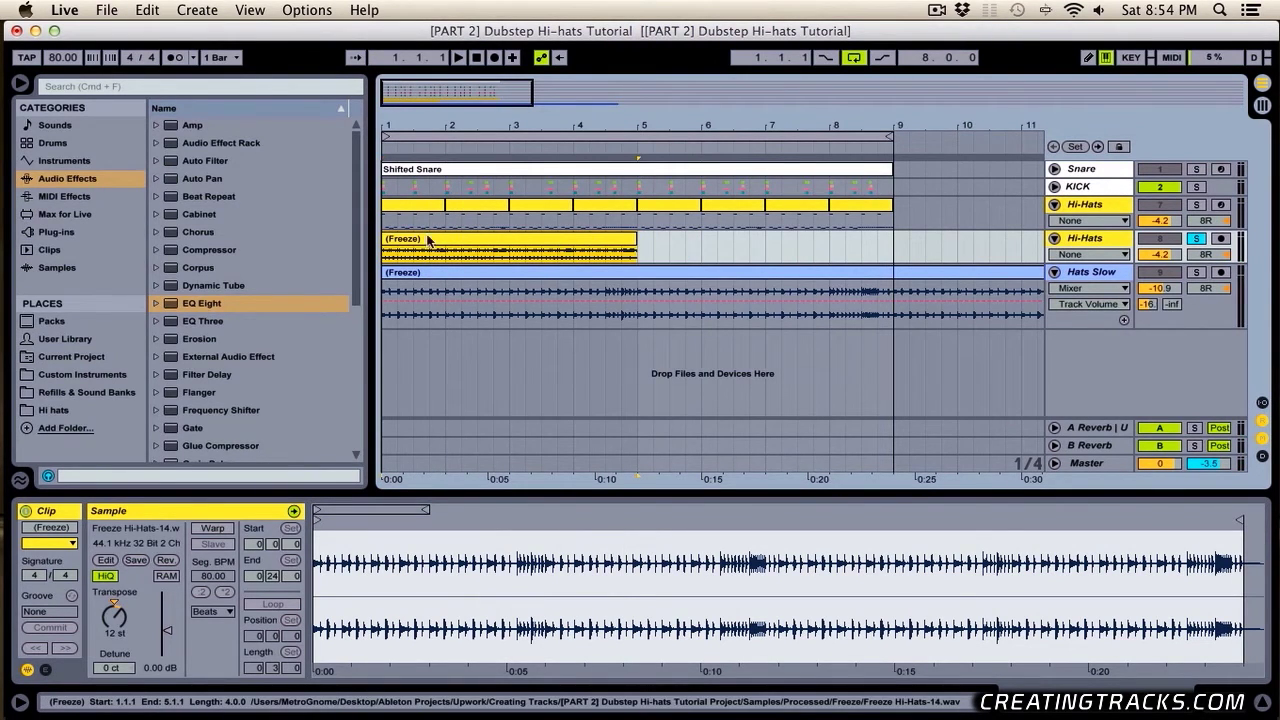
left_click_drag(428, 240, 659, 240)
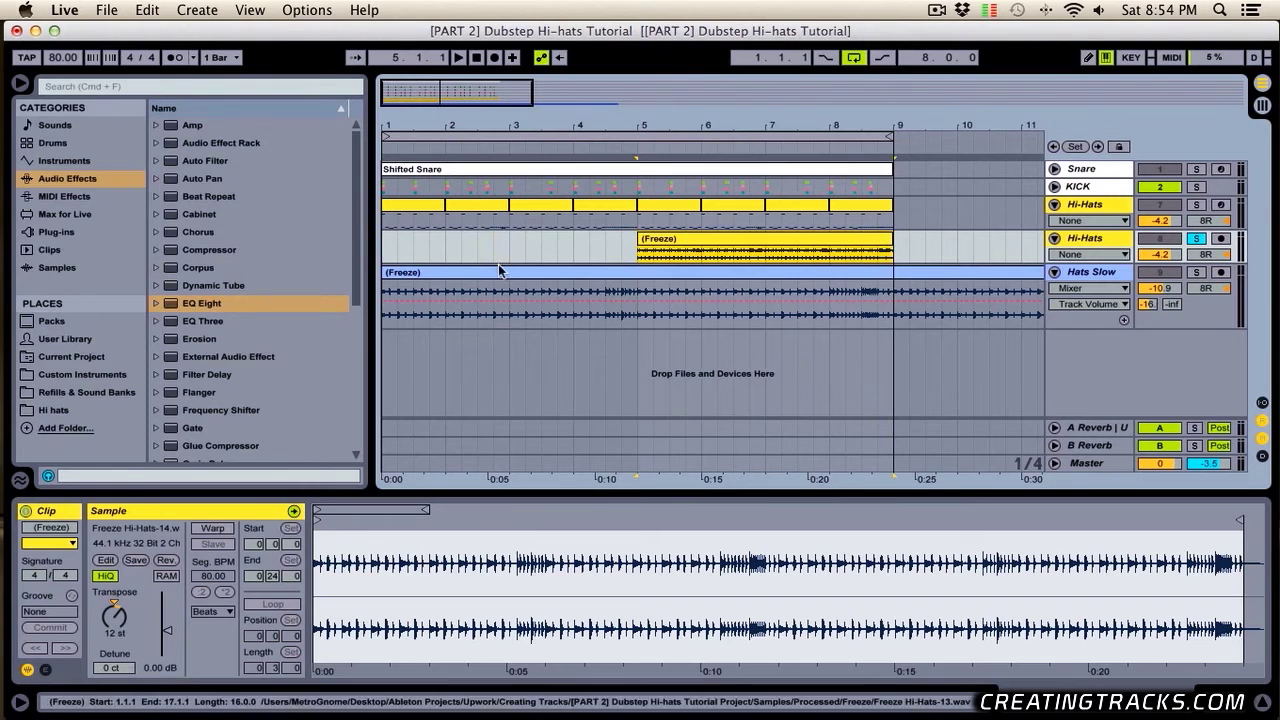
Play the full mix and set the pitched-up Hi-Hats track to -4.2 dB volume and 18L panning.
left_click(494, 248)
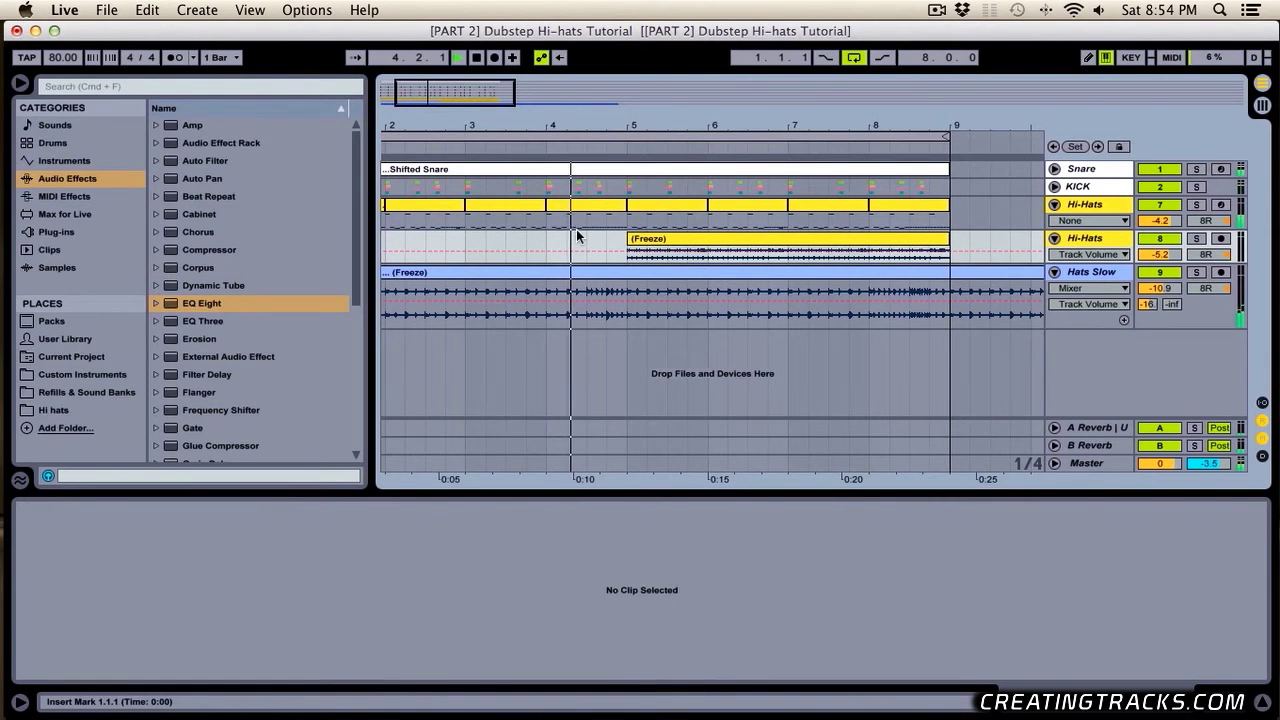
scroll(576, 236, "left", 3)
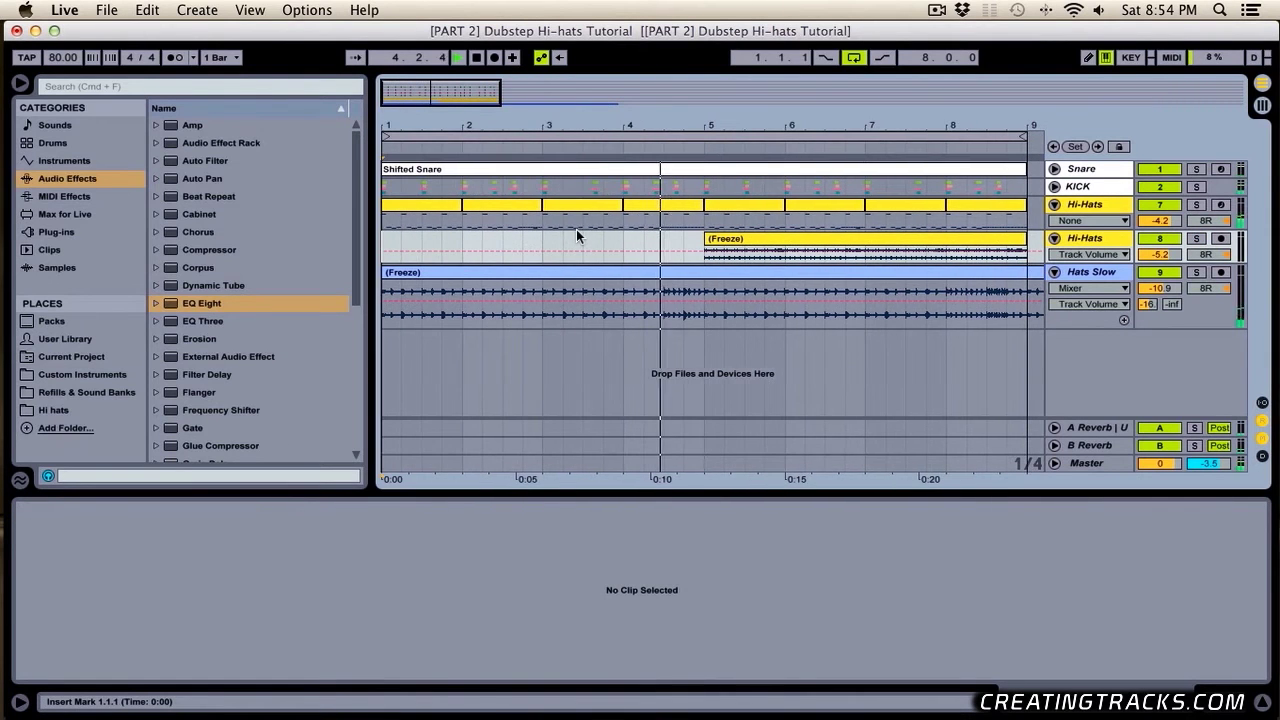
scroll(688, 236, "right", 4)
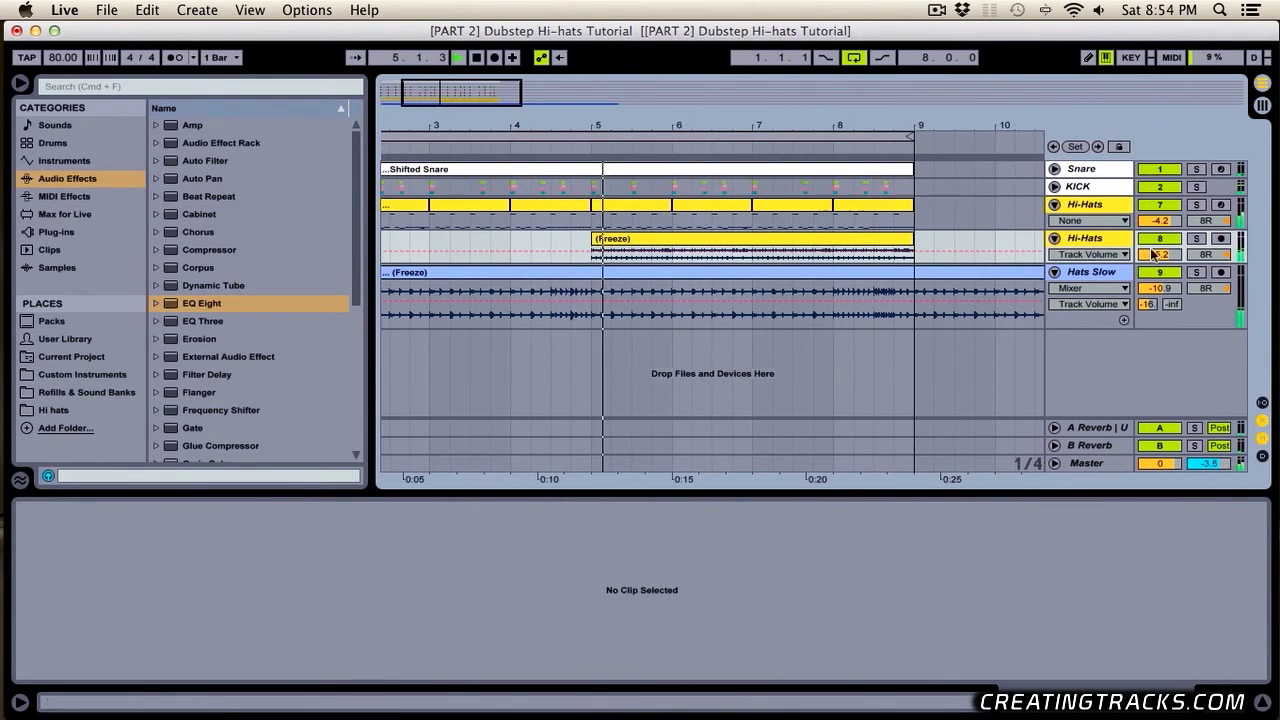
left_click_drag(1164, 256, 1205, 272)
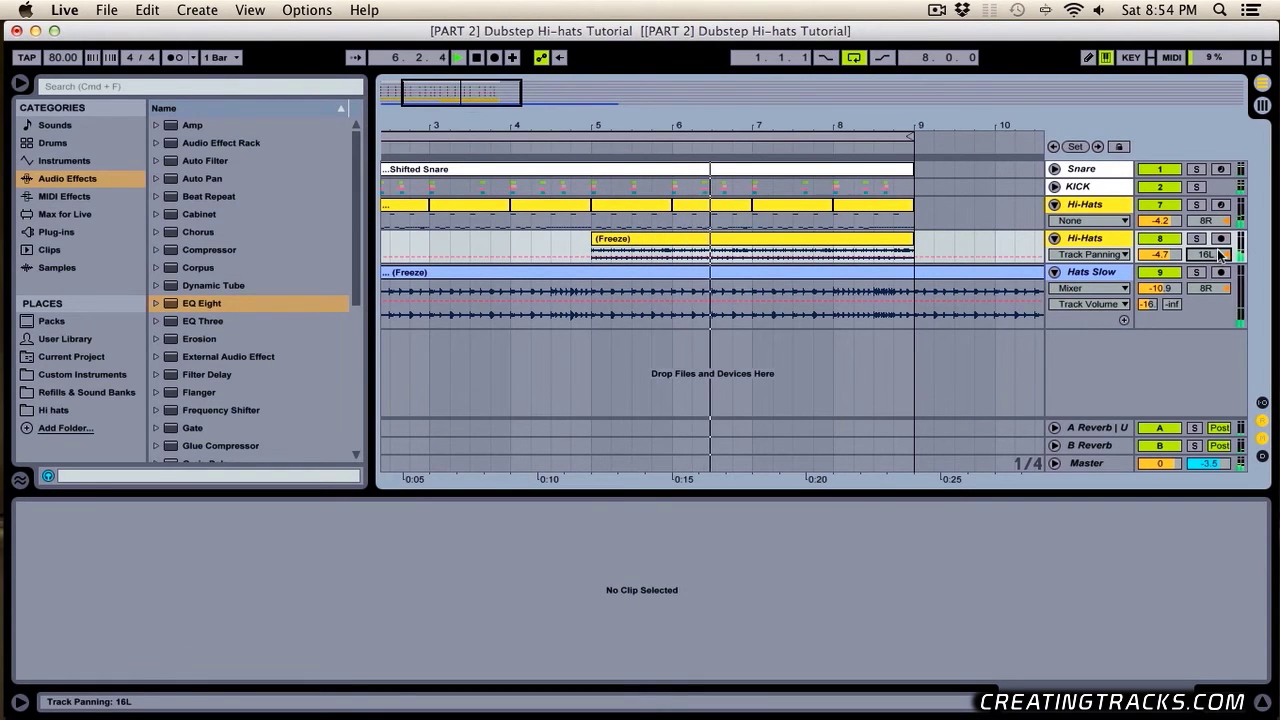
left_click_drag(1213, 254, 1213, 263)
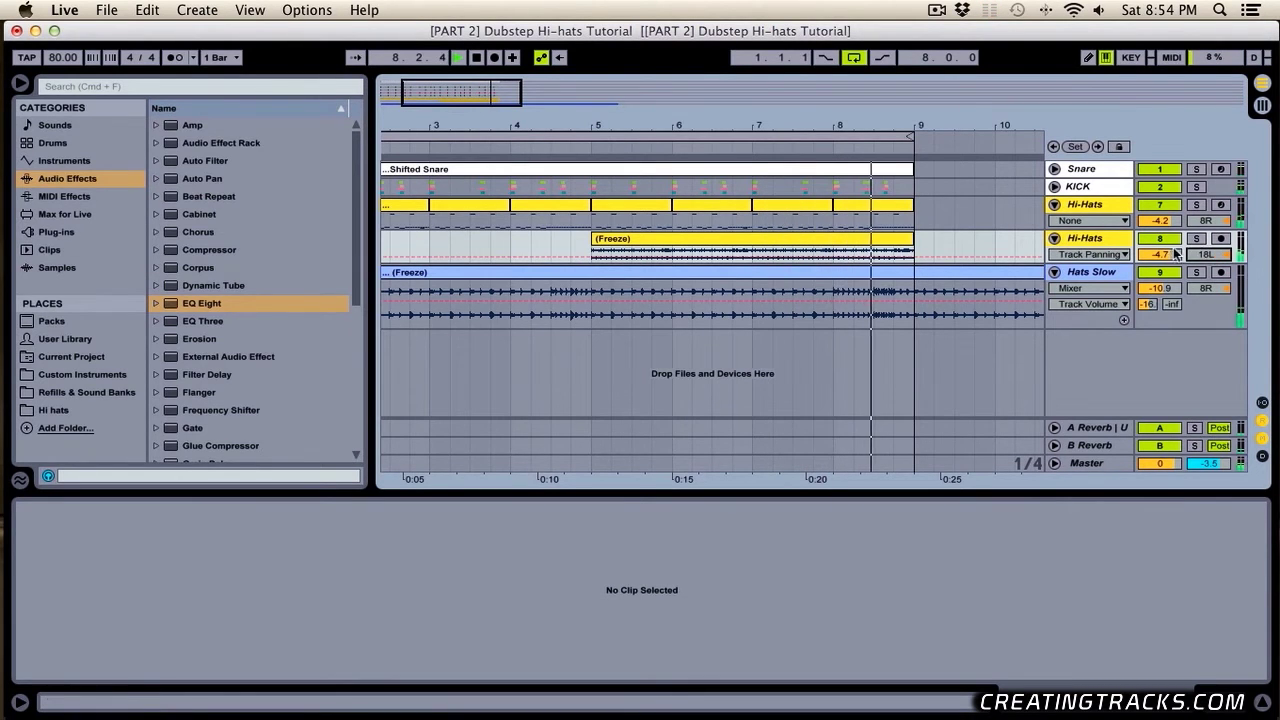
left_click_drag(1160, 254, 1160, 249)
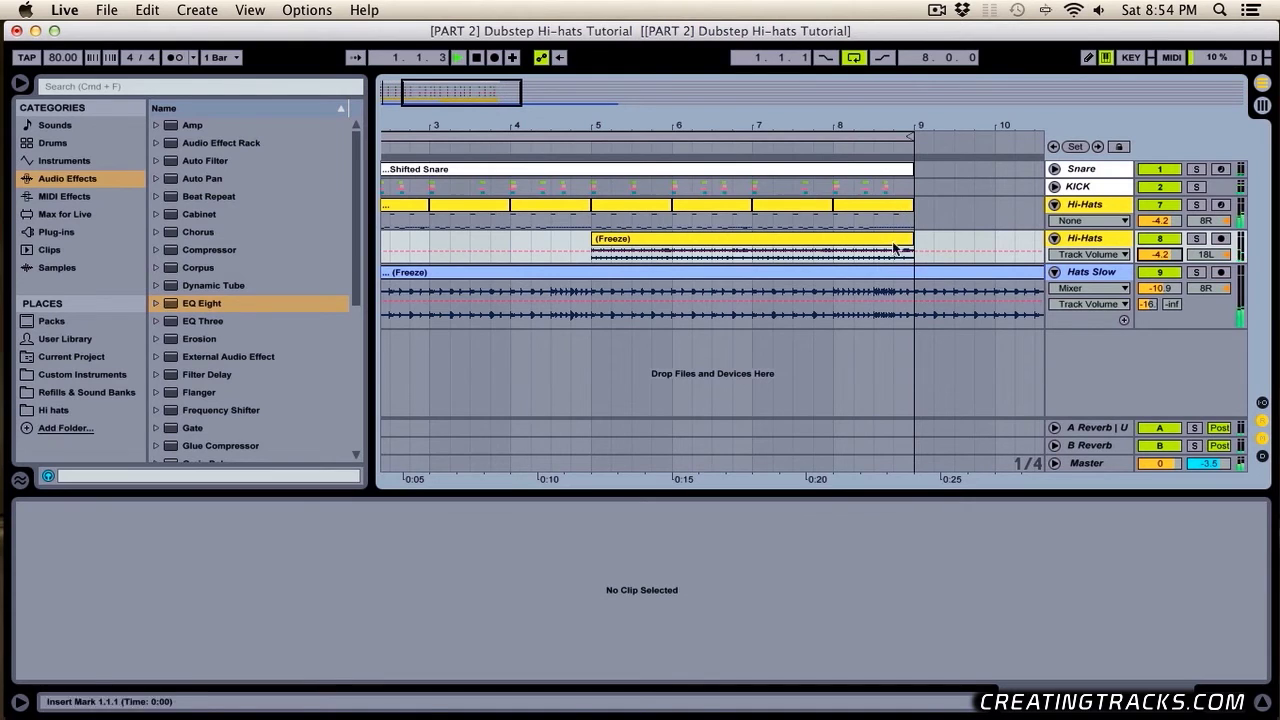
Split the pitched-up hi-hat clip at bar 7, delete the part after it, and duplicate the half bar from 6.1.1 to 6.3.1.
left_click(645, 250)
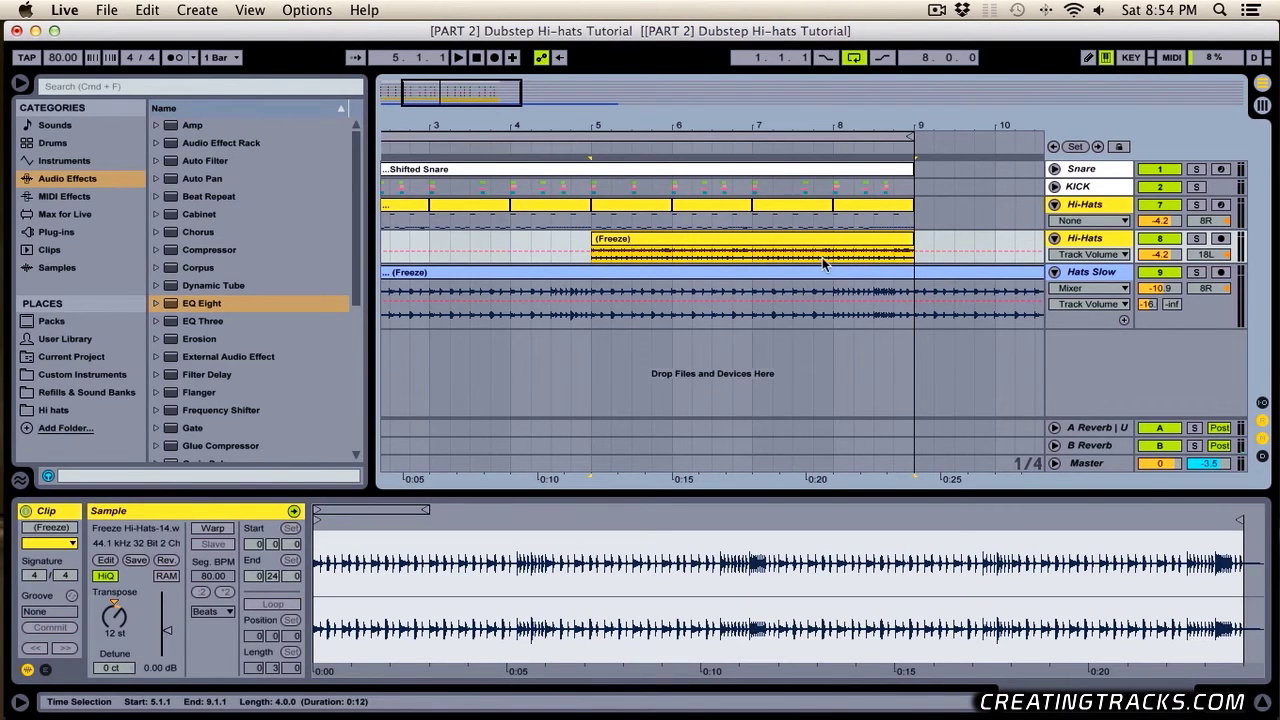
left_click_drag(898, 262, 912, 263)
left_click(754, 258)
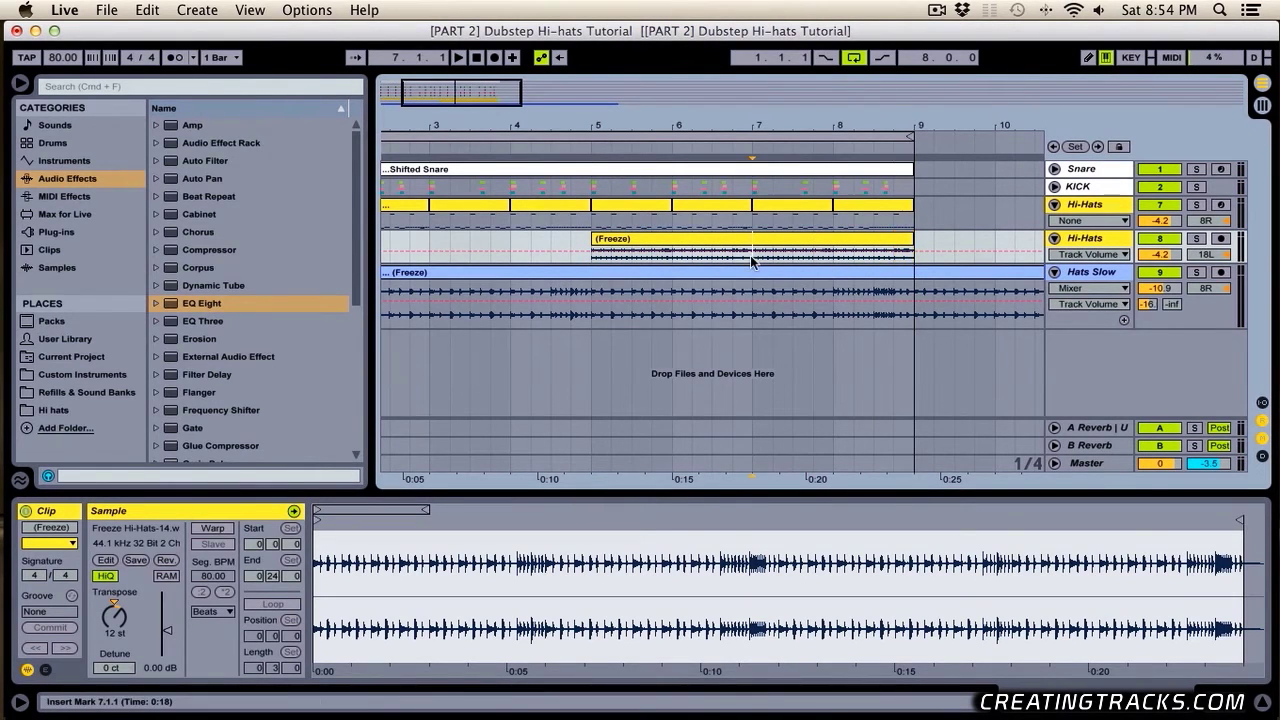
key("super+e")
key("Delete")
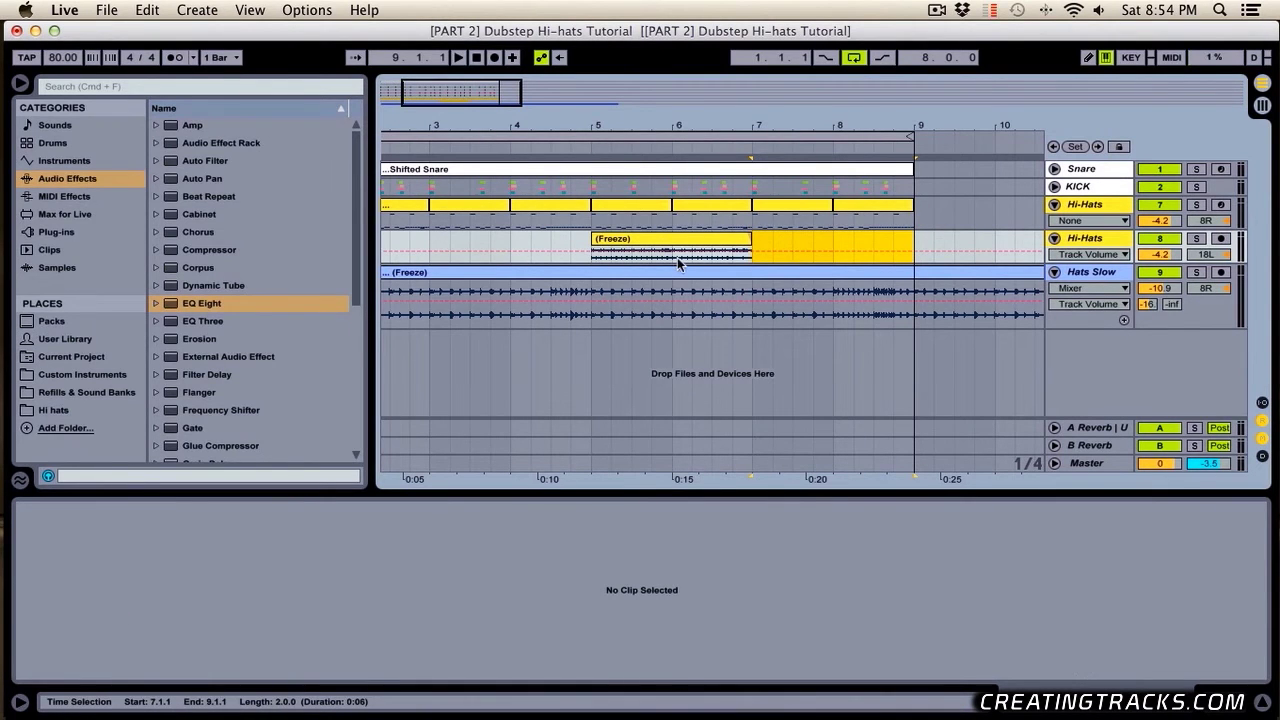
left_click_drag(678, 262, 720, 260)
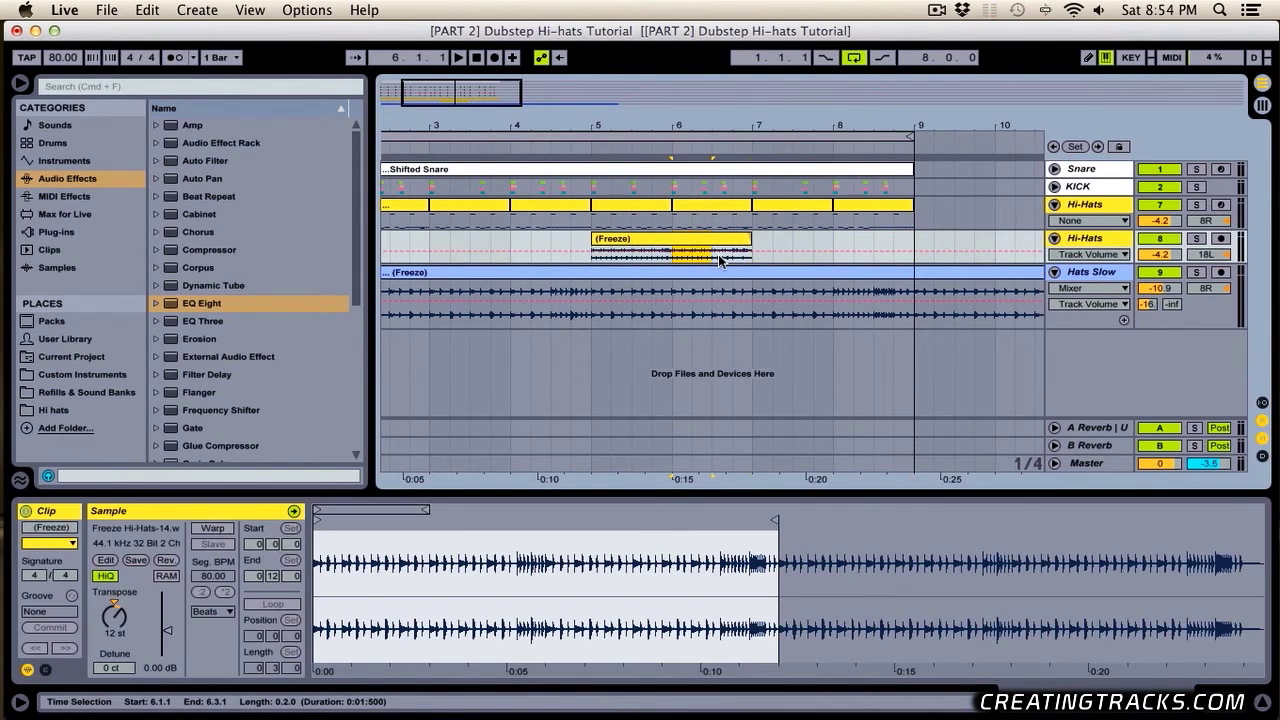
key("super+d")
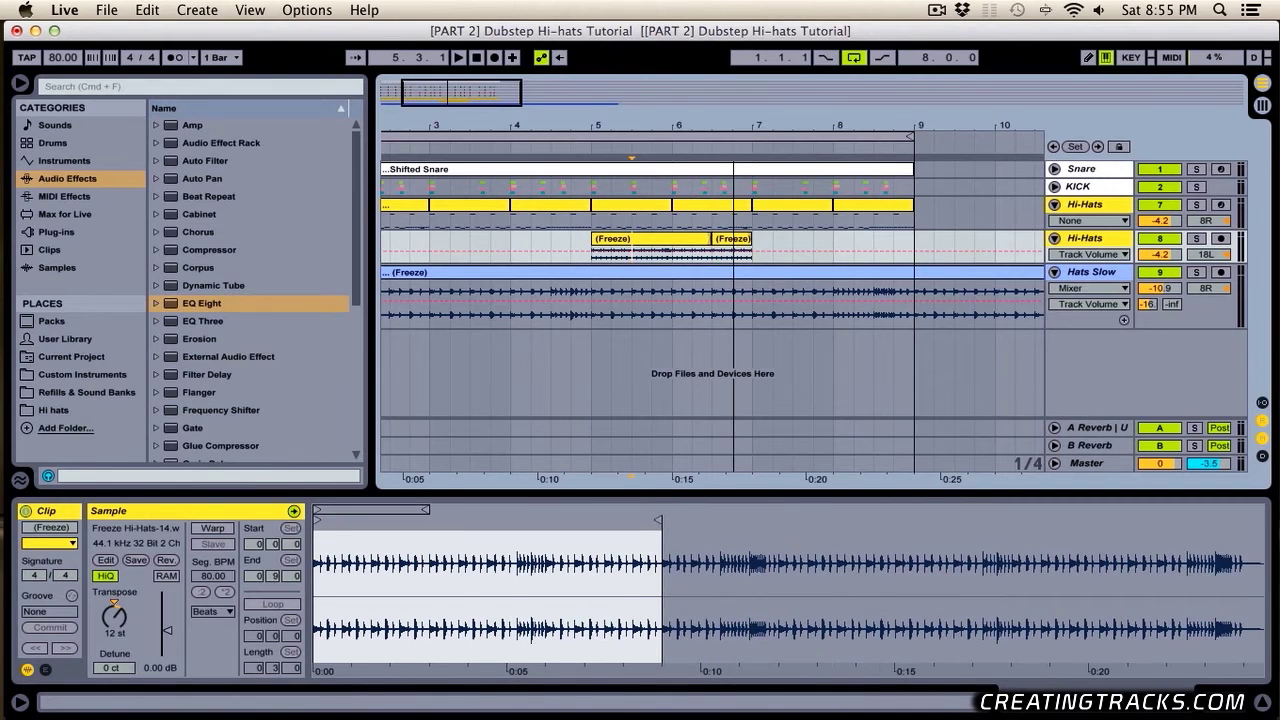
Enlarge the original Hi-Hats track and listen to it soloed from 6.3.4.
left_click_drag(733, 126, 733, 170)
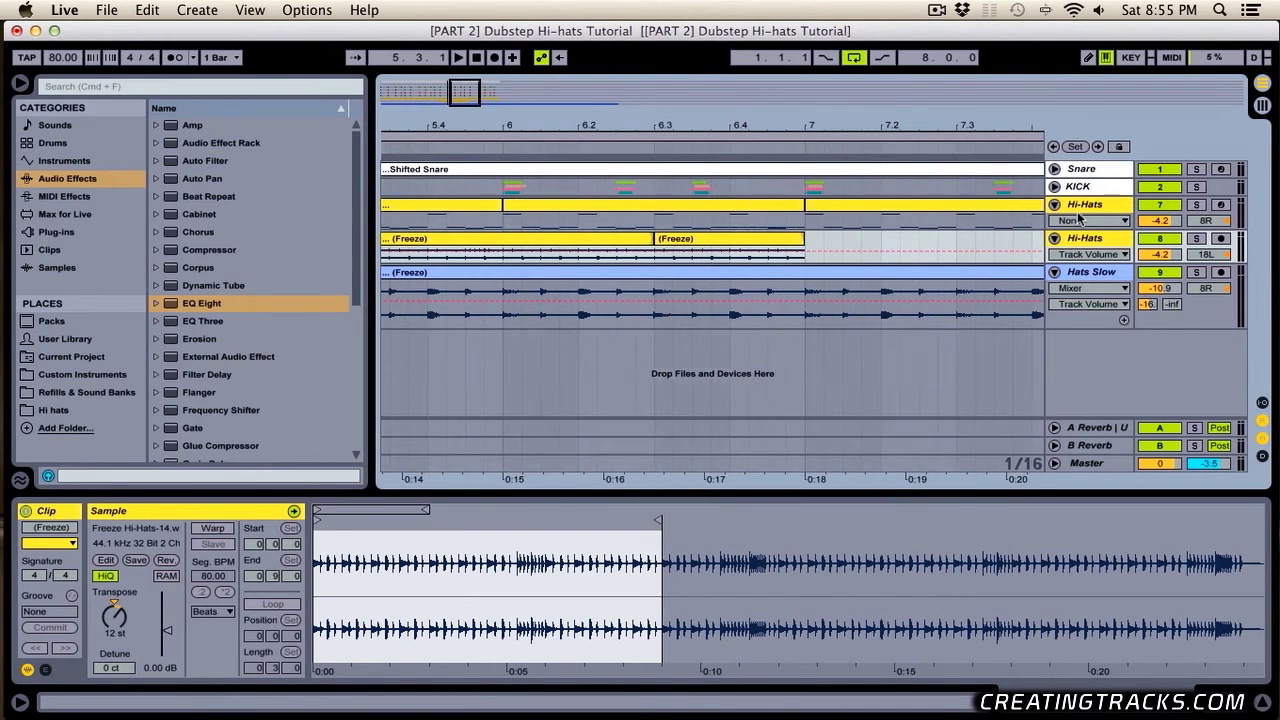
left_click_drag(1095, 235, 1097, 267)
left_click(711, 236)
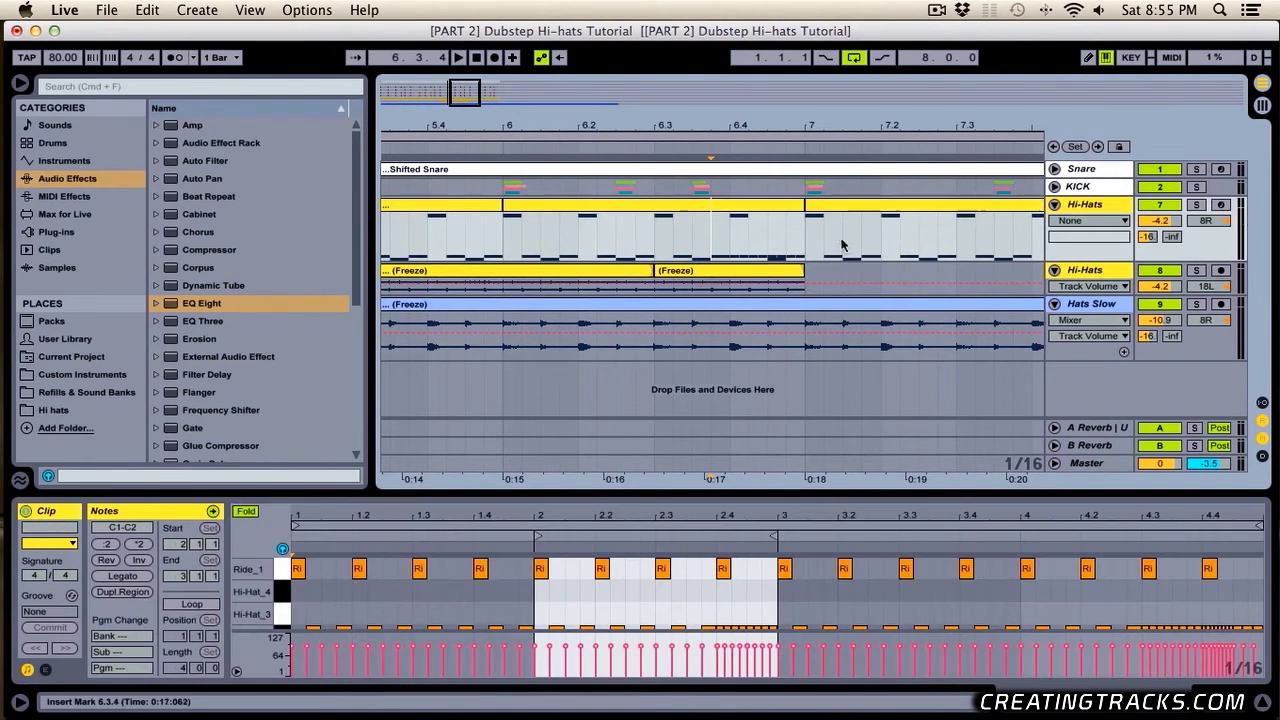
left_click(1197, 206)
key("space")
scroll(716, 234, "left", 5)
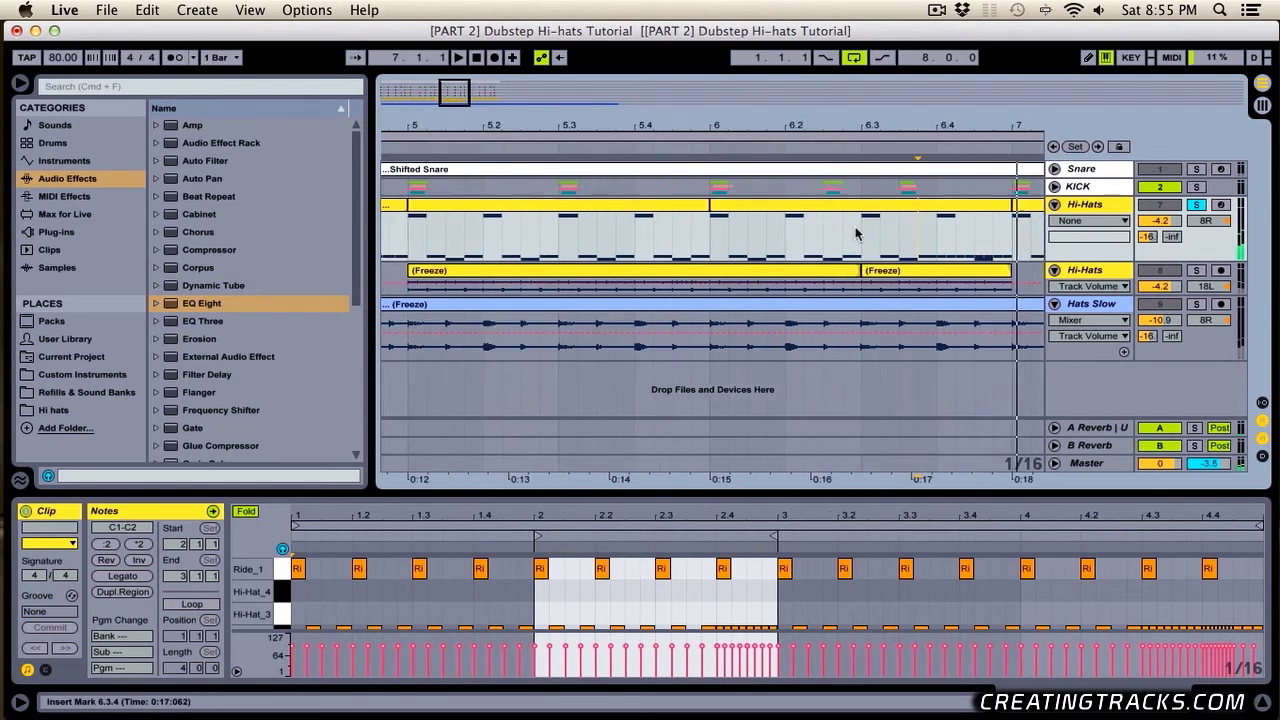
scroll(860, 297, "right", 2)
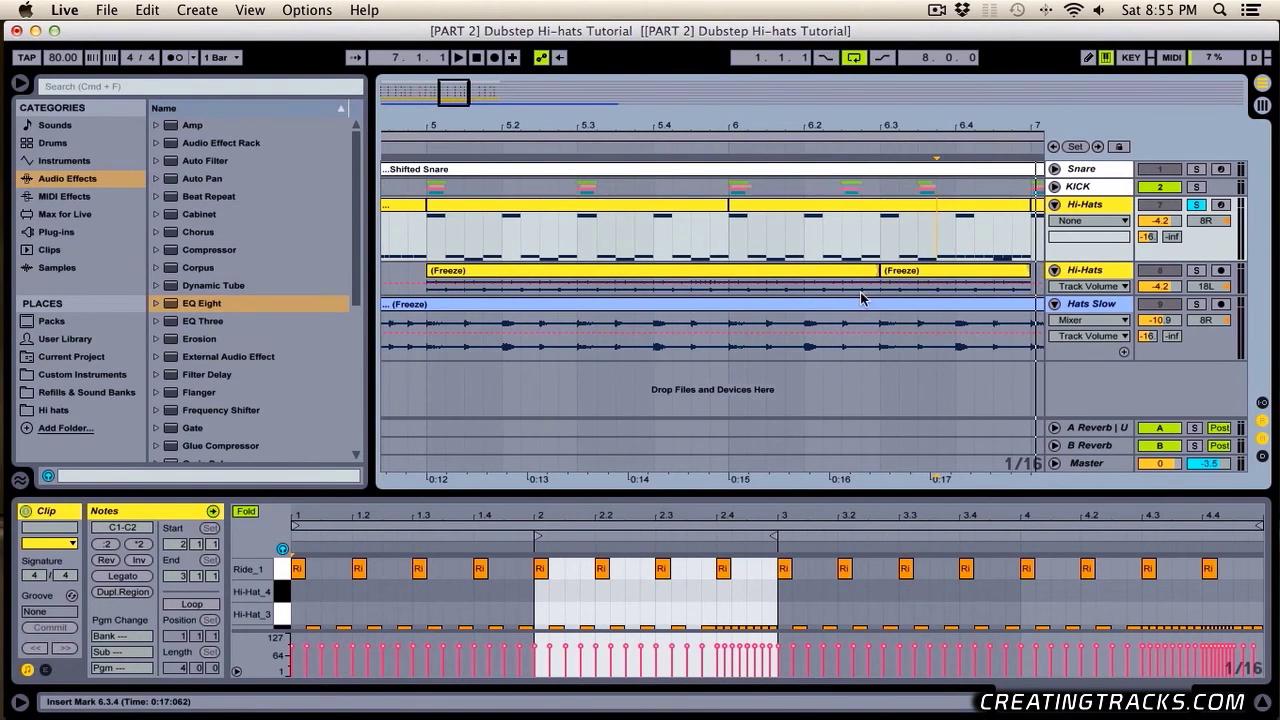
Enlarge the pitched-up Hi-Hats track and listen to it soloed from 5.4.3.
left_click(988, 284)
left_click_drag(1100, 296, 1106, 344)
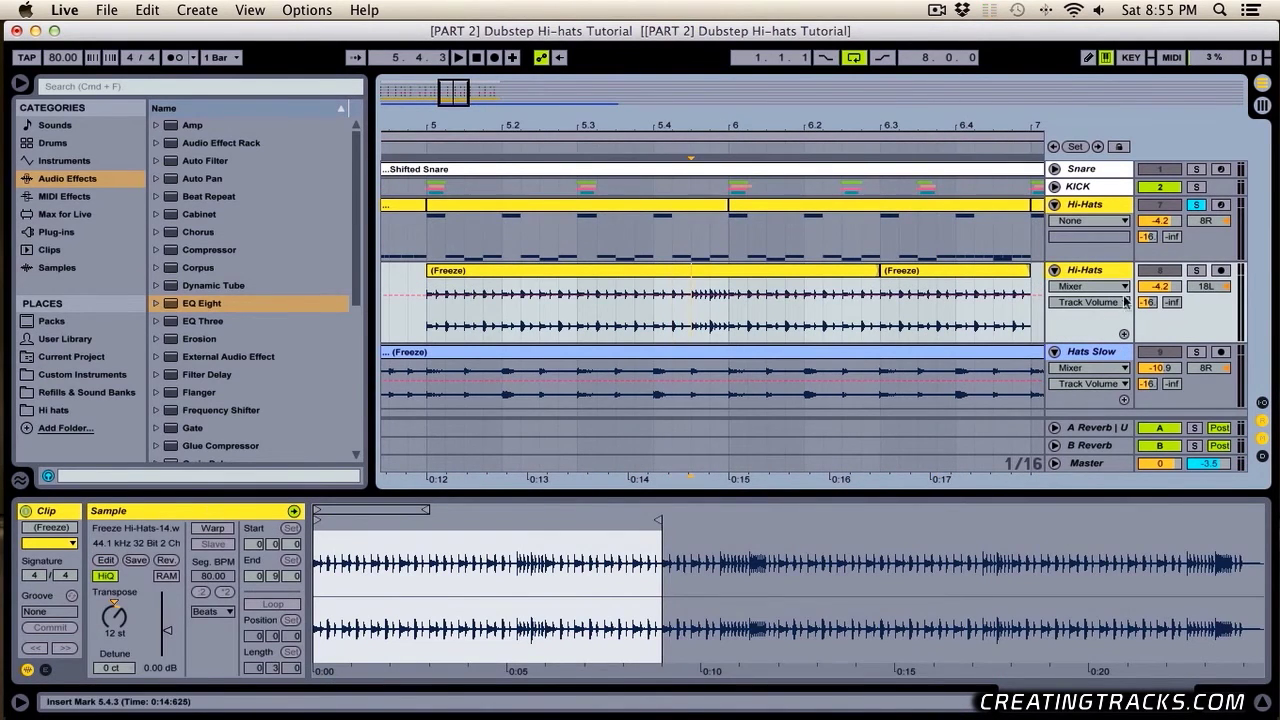
left_click(1197, 272)
key("space")
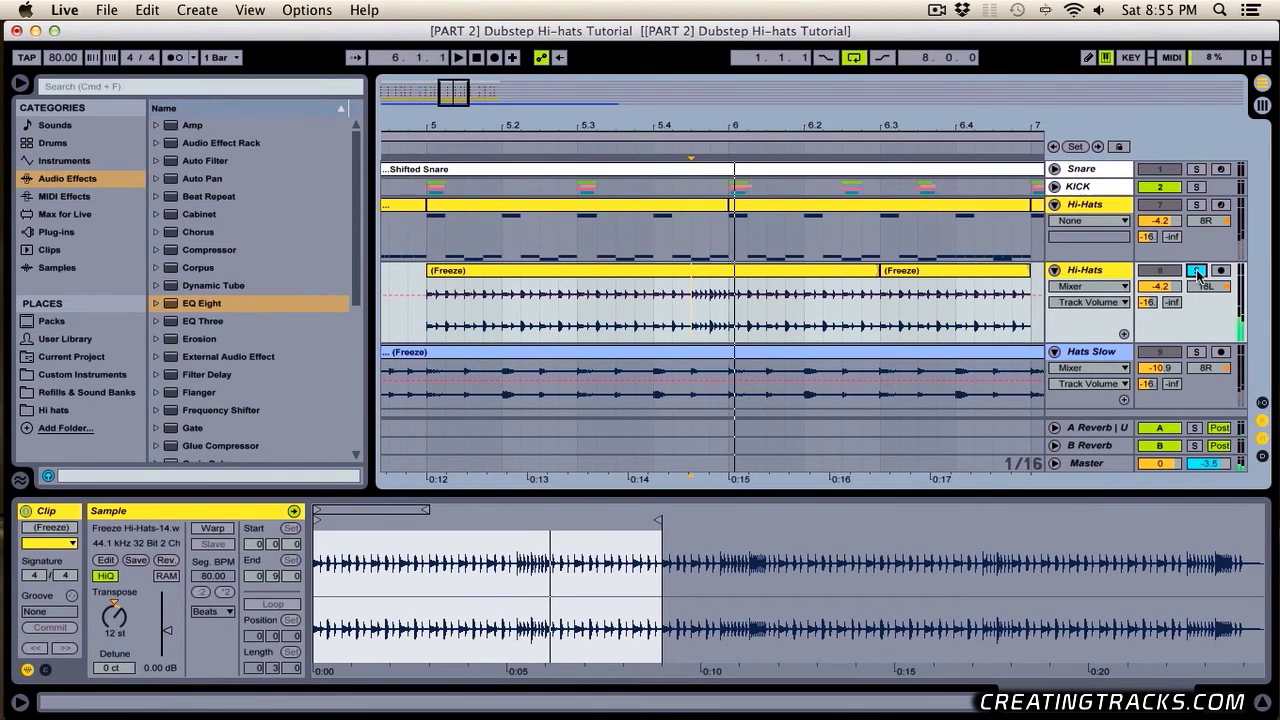
key("space")
left_click_drag(889, 125, 848, 80)
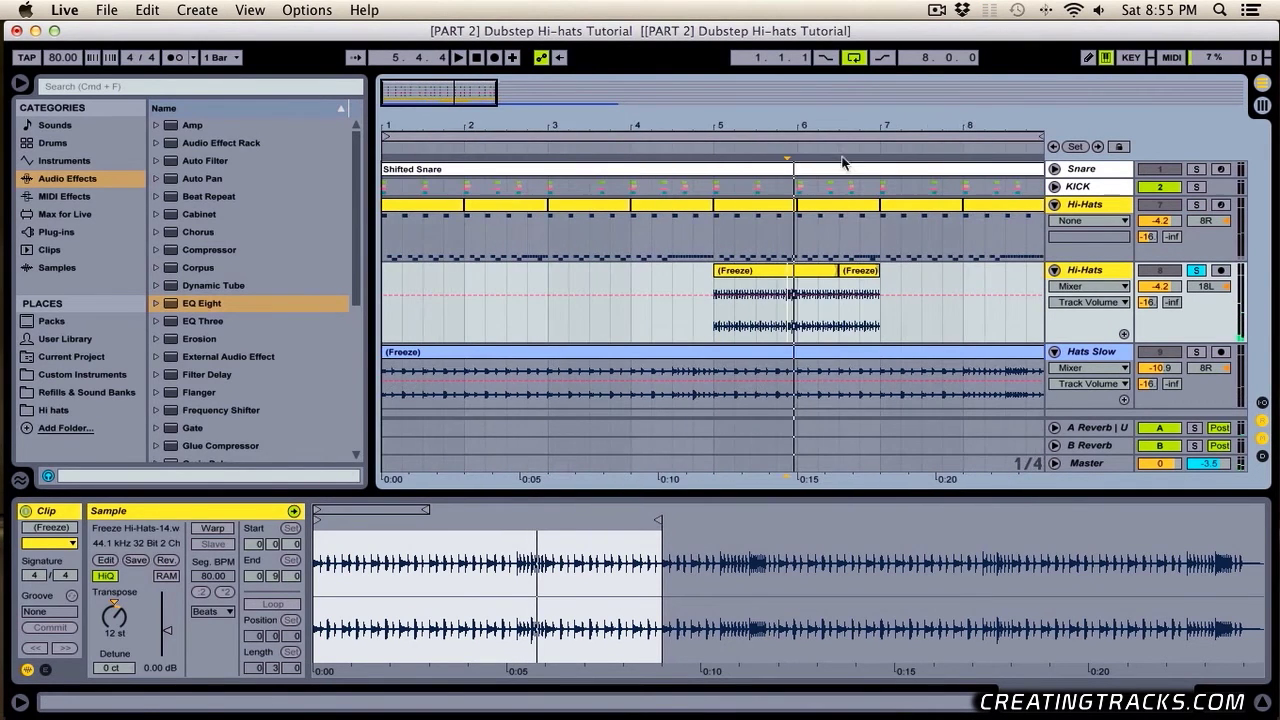
Duplicate the two pitched-up hi-hat clips in bars 5 and 6 so the copies start at bar 7.
left_click(784, 272)
left_click(875, 272, "shift")
scroll(877, 272, "right", 4)
key("super+d")
scroll(860, 276, "left", 4)
left_click(797, 272)
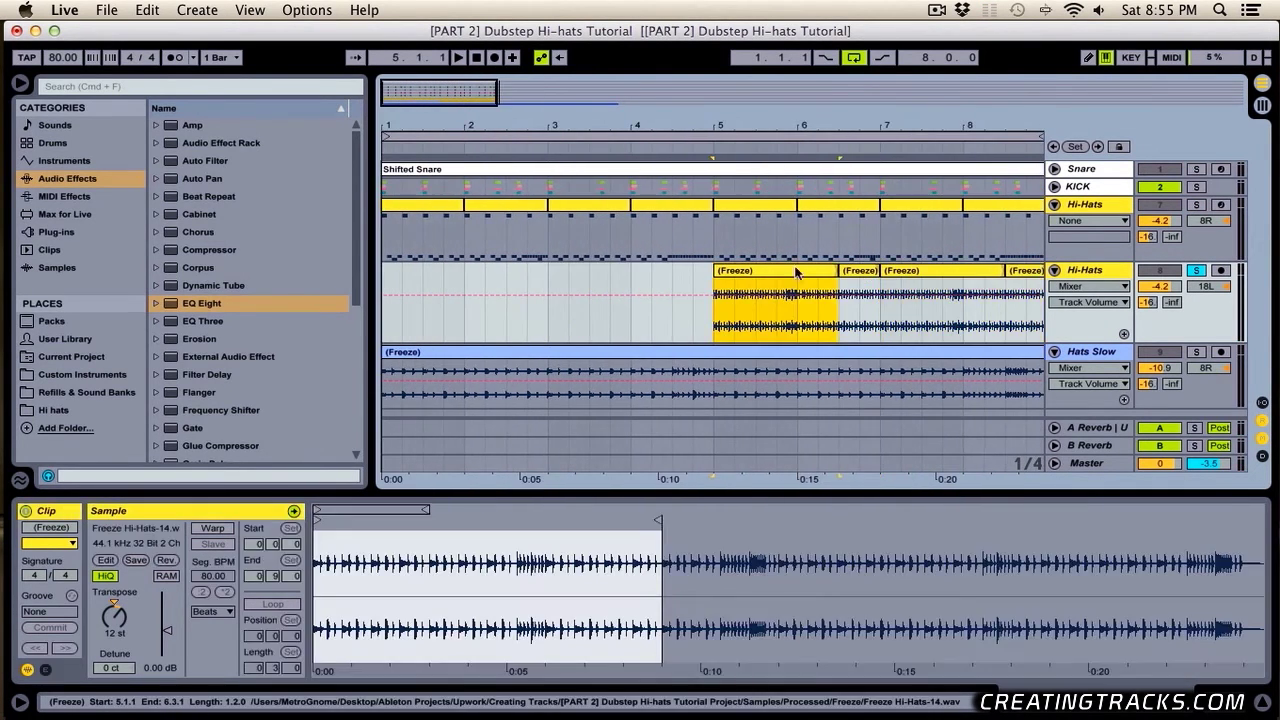
Play both Hi-Hats tracks soloed and set the pitched-up track to -2.5 dB and the original to -6.1 dB.
left_click(1197, 205, "super")
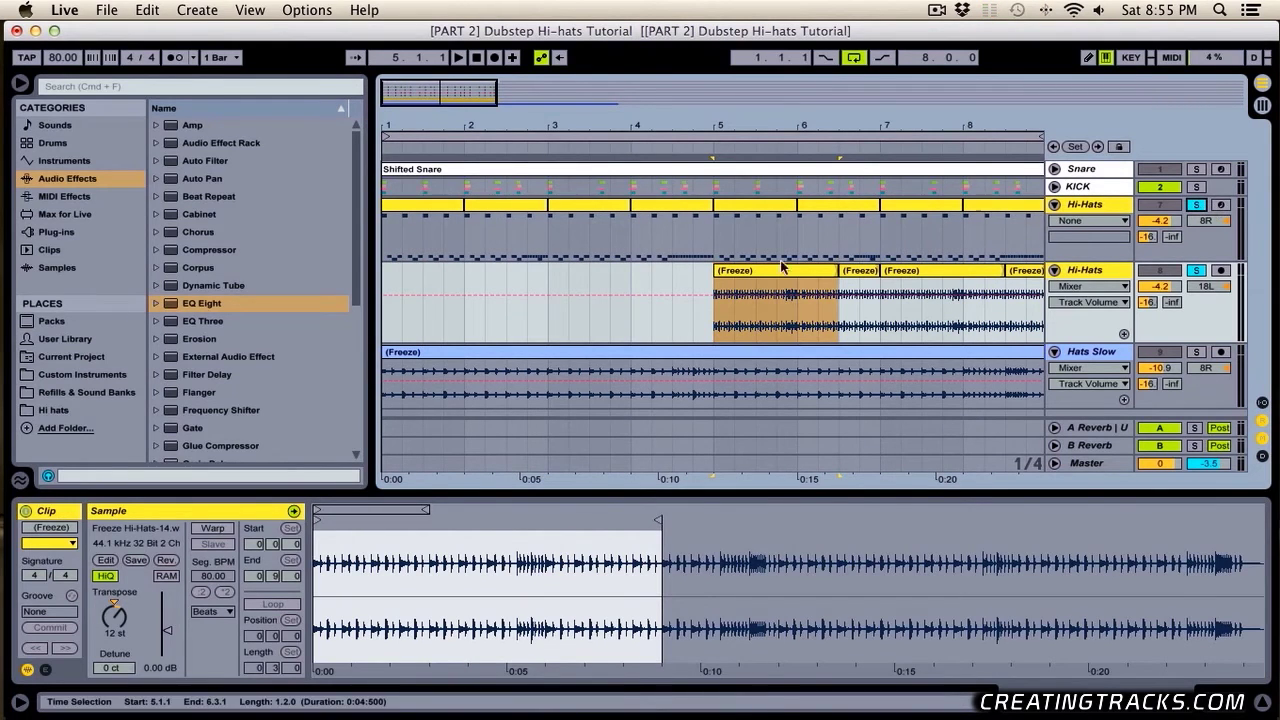
left_click(709, 243)
key("space")
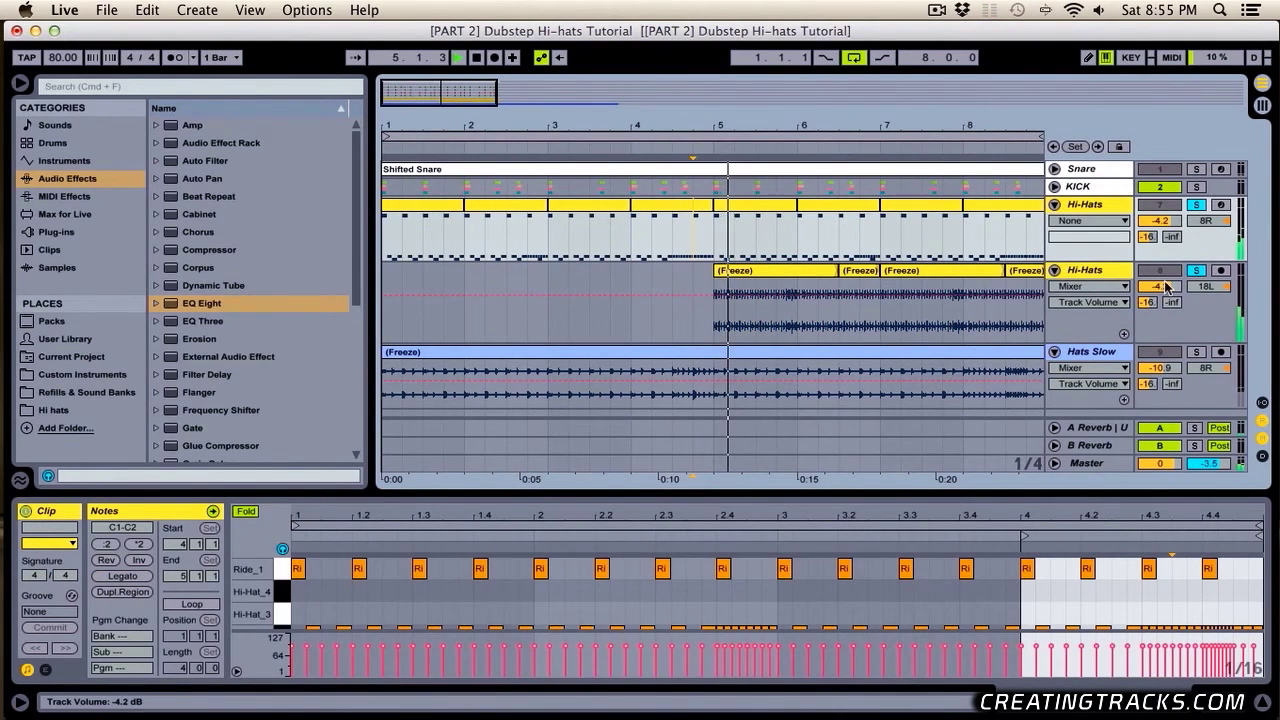
left_click_drag(1166, 287, 1166, 278)
left_click_drag(1164, 221, 1164, 228)
left_click(1102, 272)
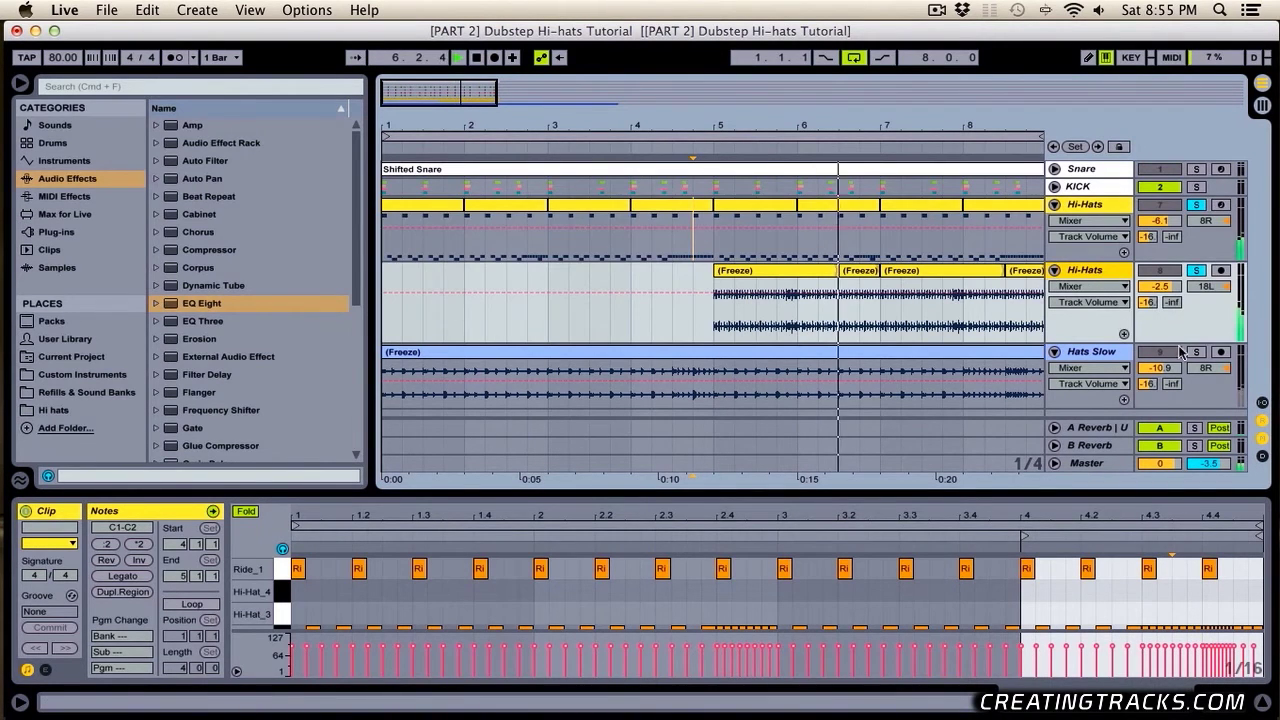
Add Hats Slow to the soloed hi-hats at -12.3 dB and listen through to the end of bar 8.
left_click(1092, 351)
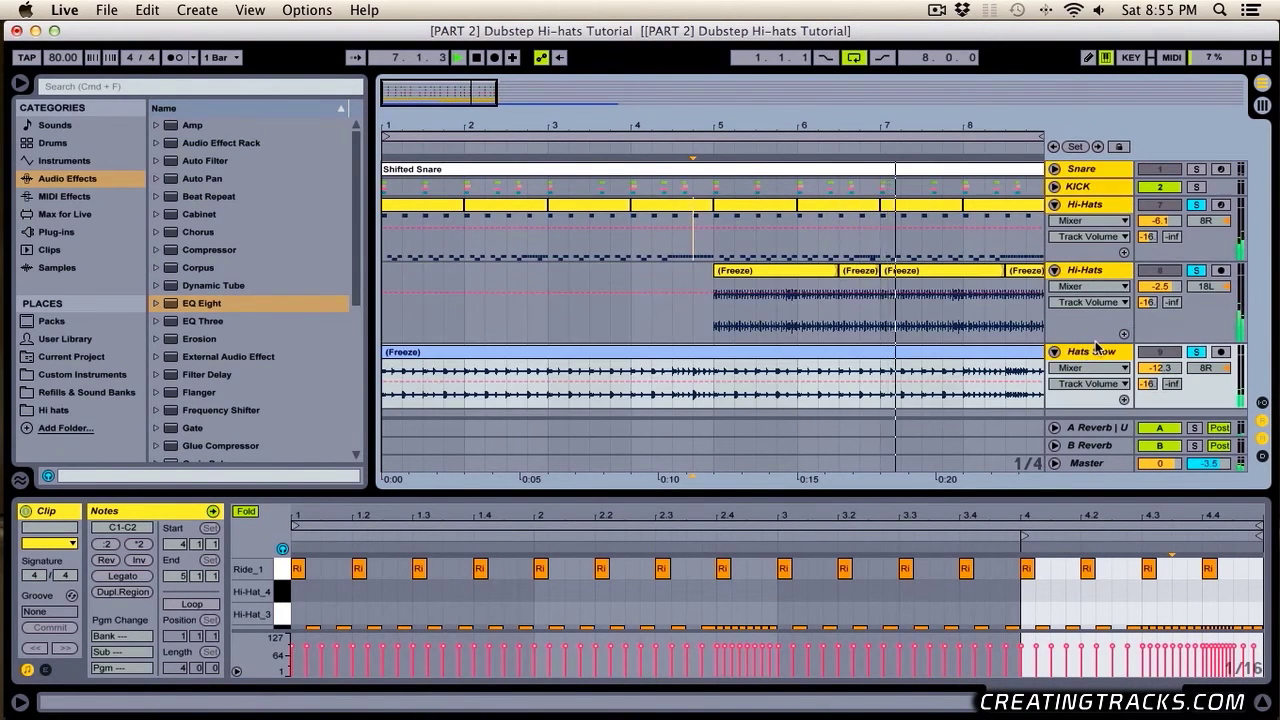
left_click_drag(1096, 345, 1100, 303)
left_click(997, 307)
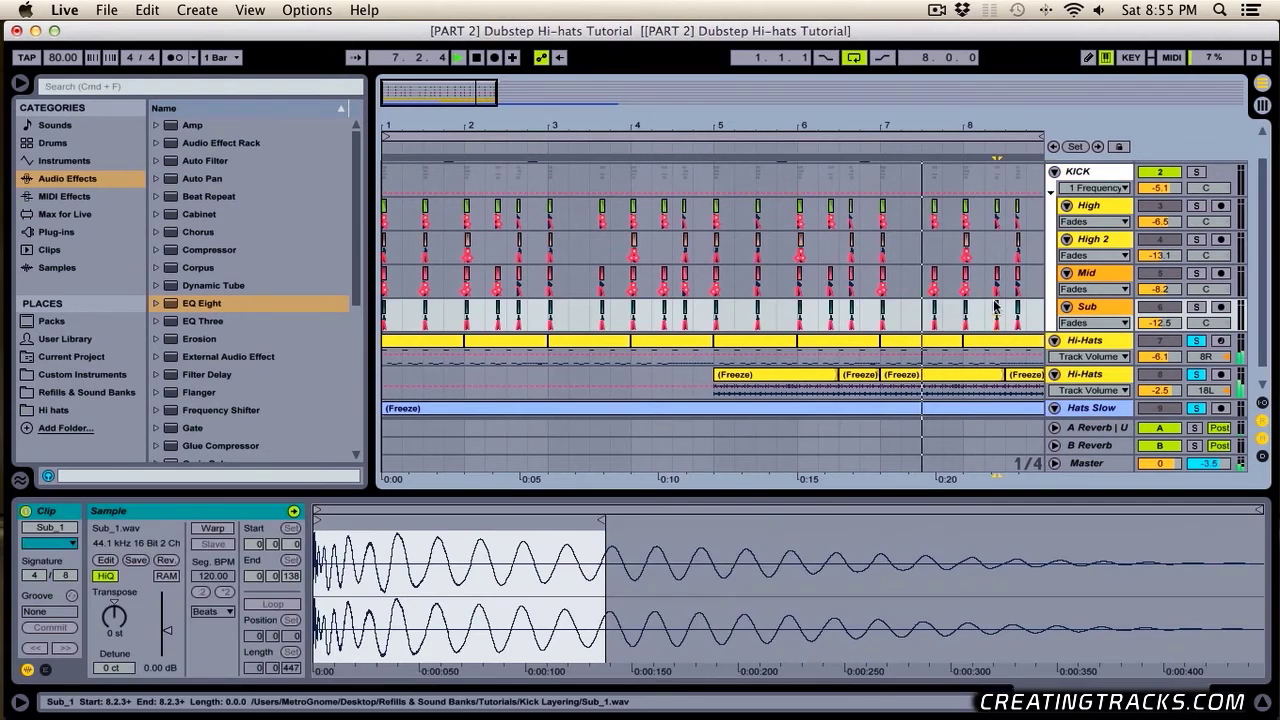
left_click(1056, 170)
left_click_drag(1012, 126, 712, 95)
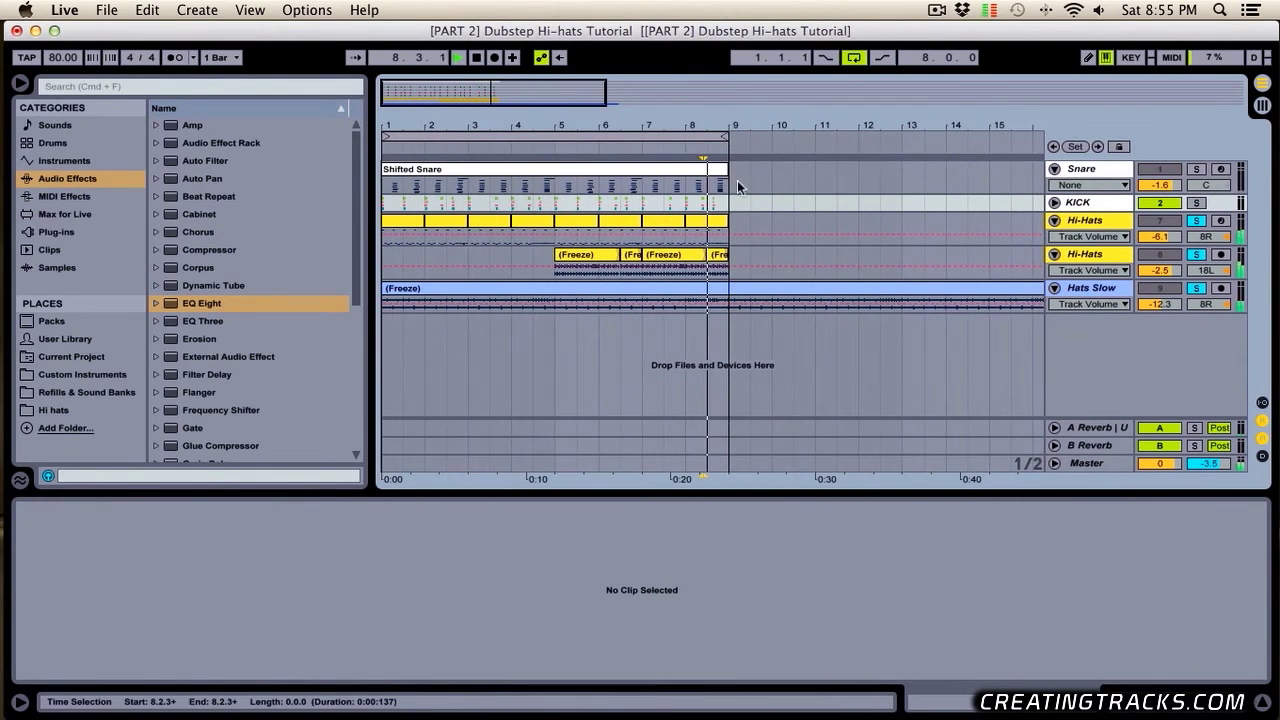
scroll(748, 205, "right", 1)
scroll(748, 206, "left", 1)
key("space")
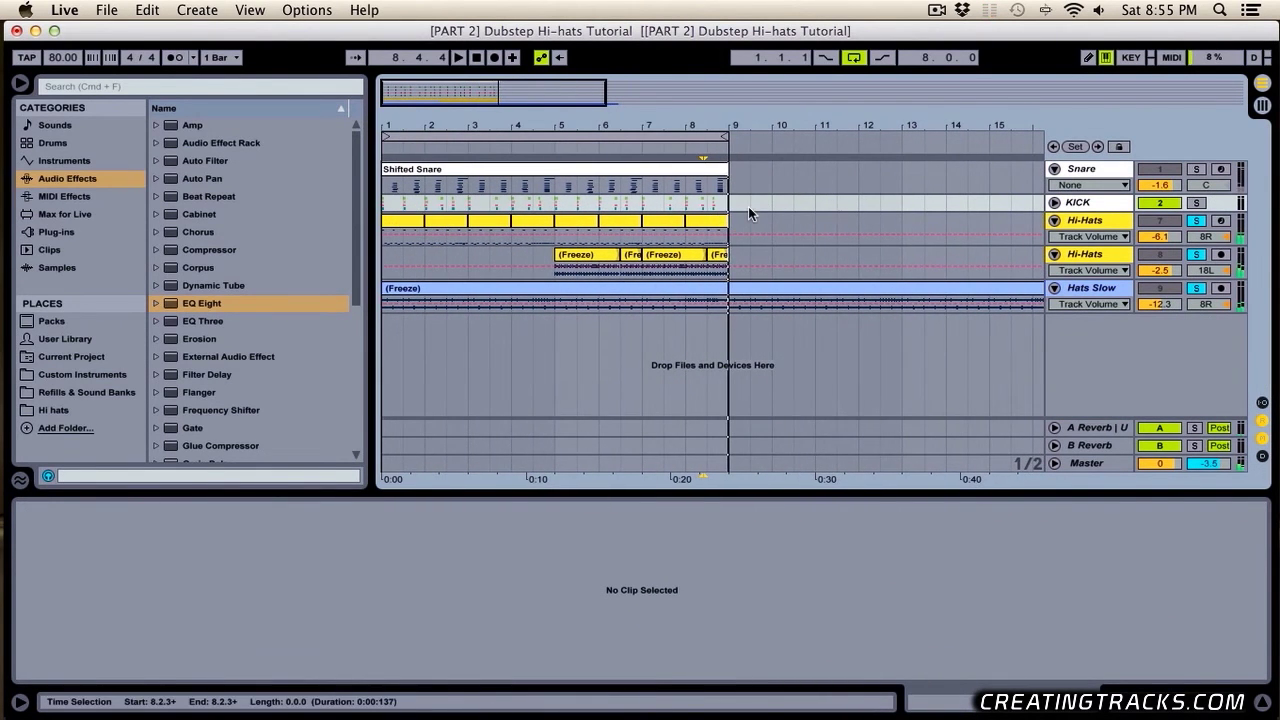
Play the full mix from bar 4 and set the Hats Slow track's volume to -9.5 dB.
left_click(415, 233)
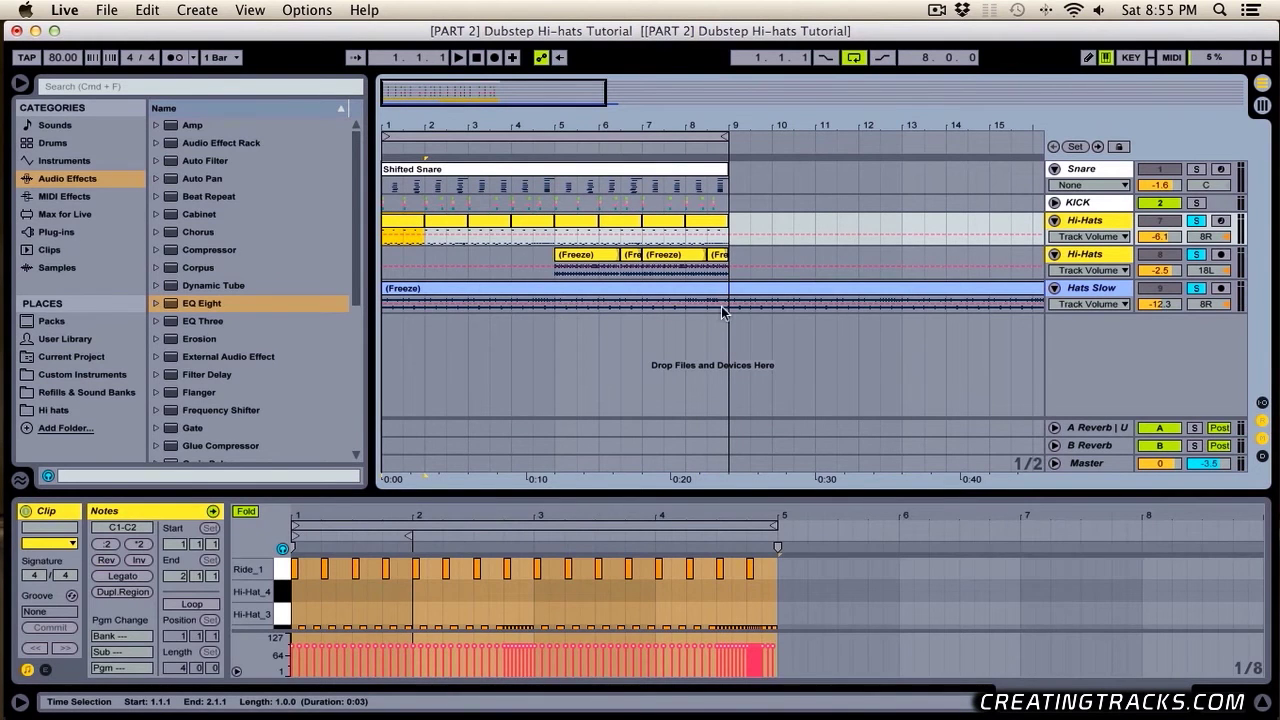
left_click(722, 312, "shift")
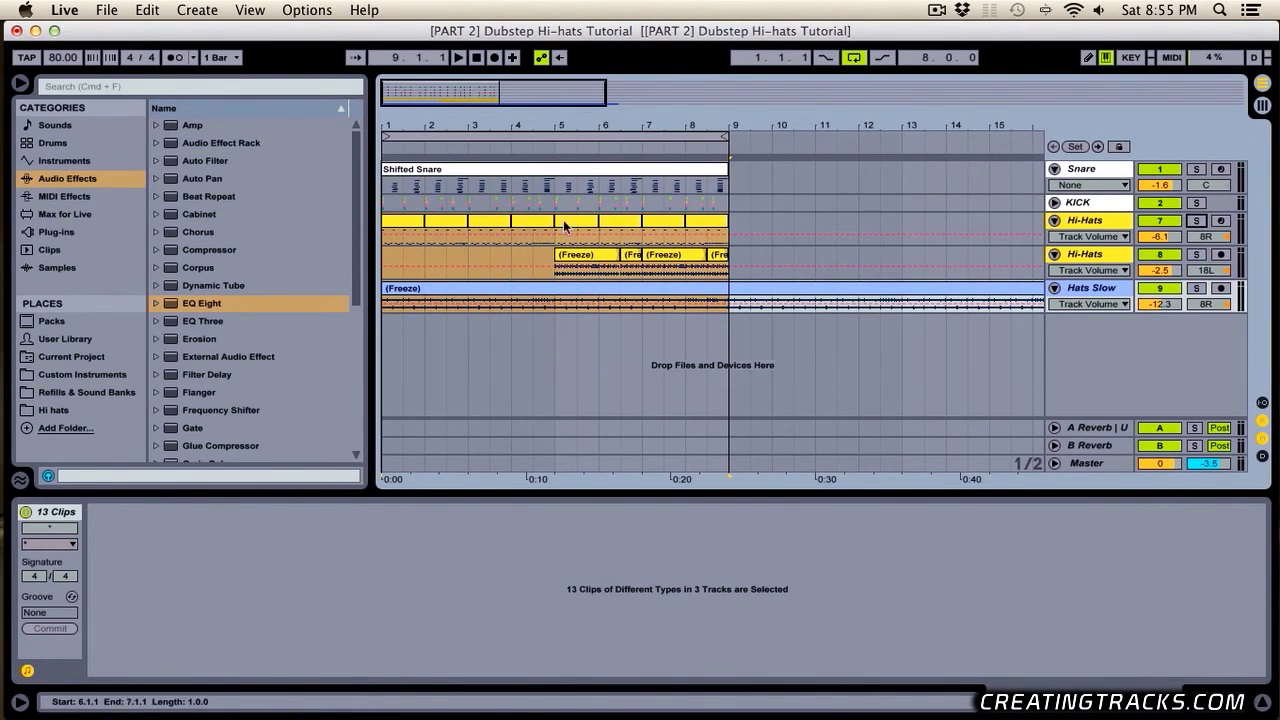
left_click(383, 224)
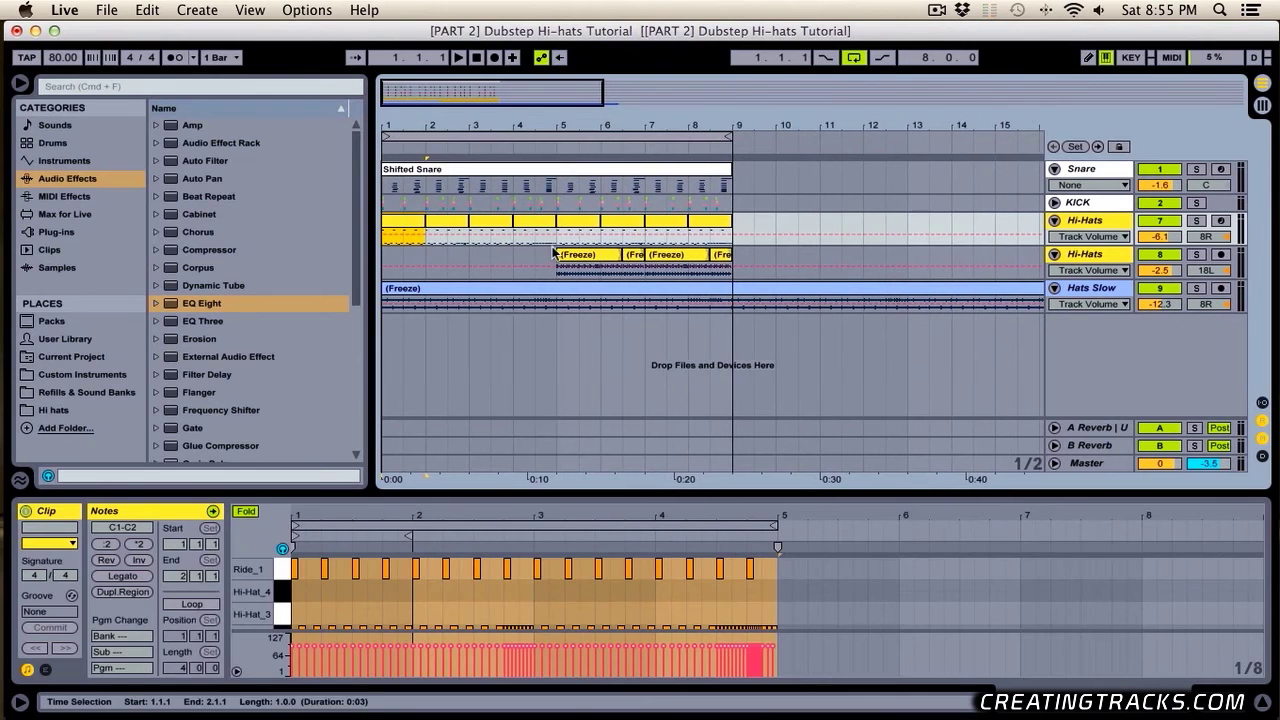
left_click(512, 250)
key("space")
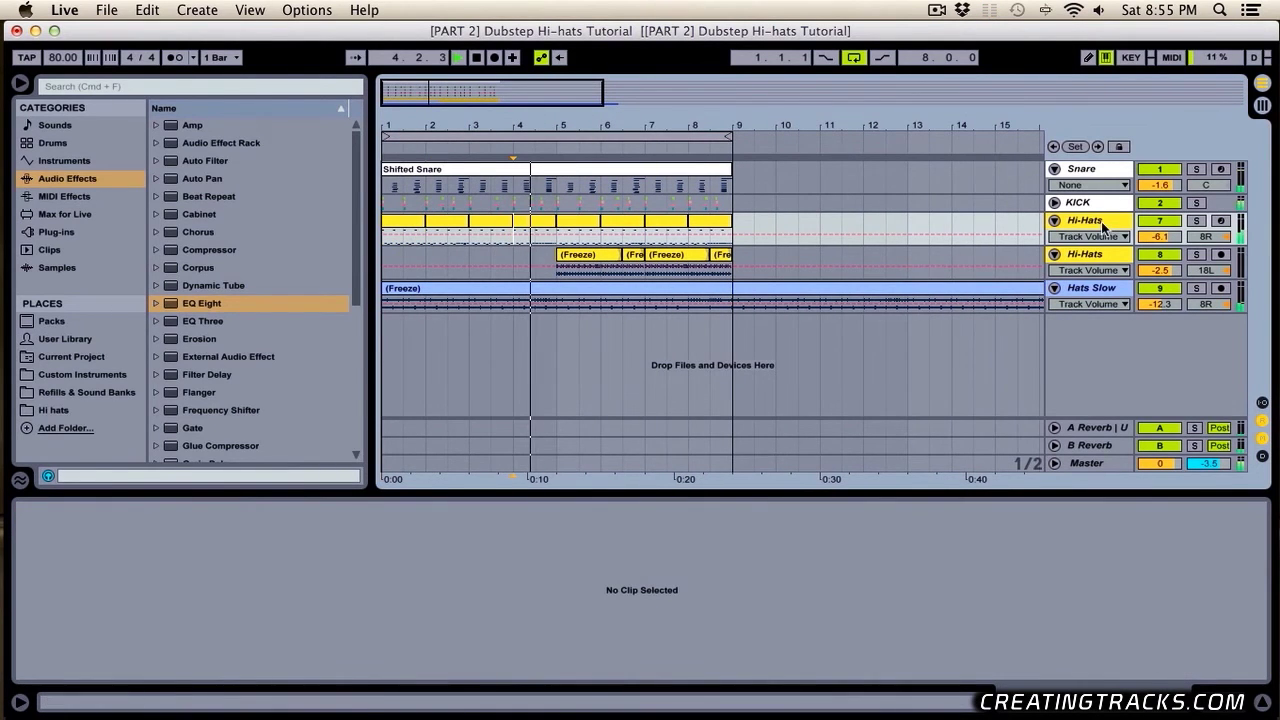
left_click_drag(543, 122, 572, 162)
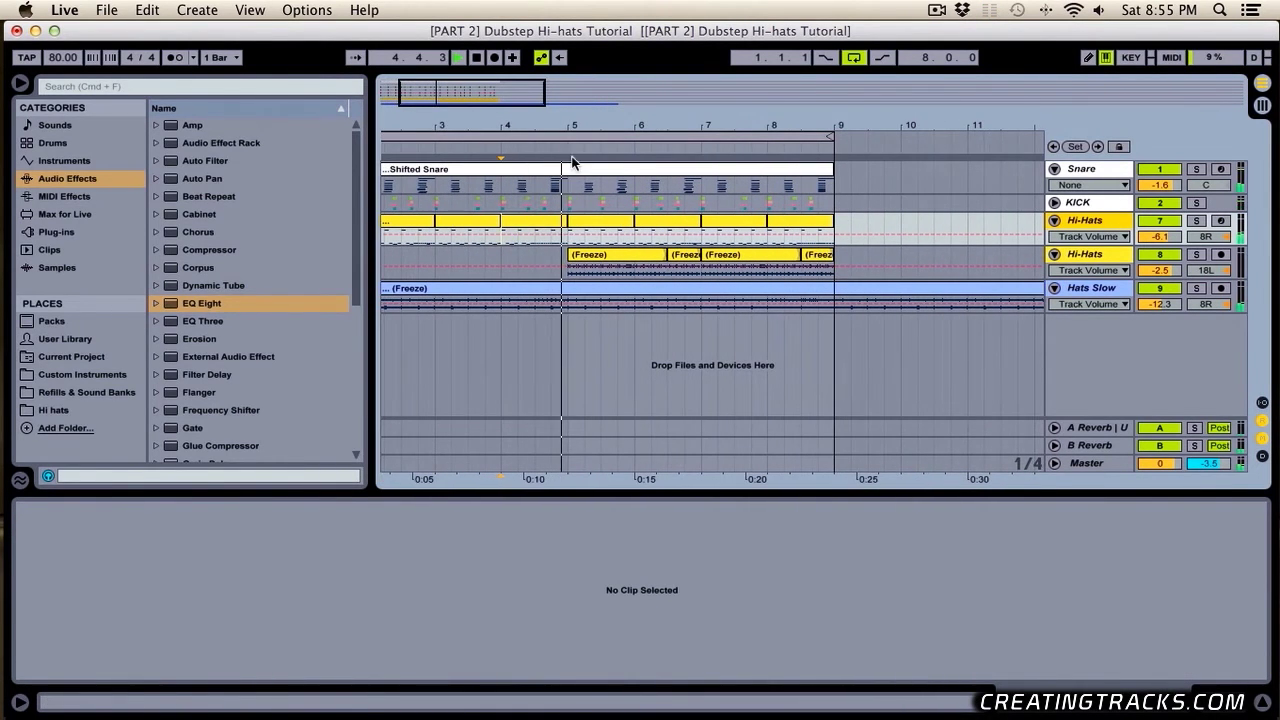
left_click(1100, 290)
left_click_drag(1165, 305, 1167, 308)
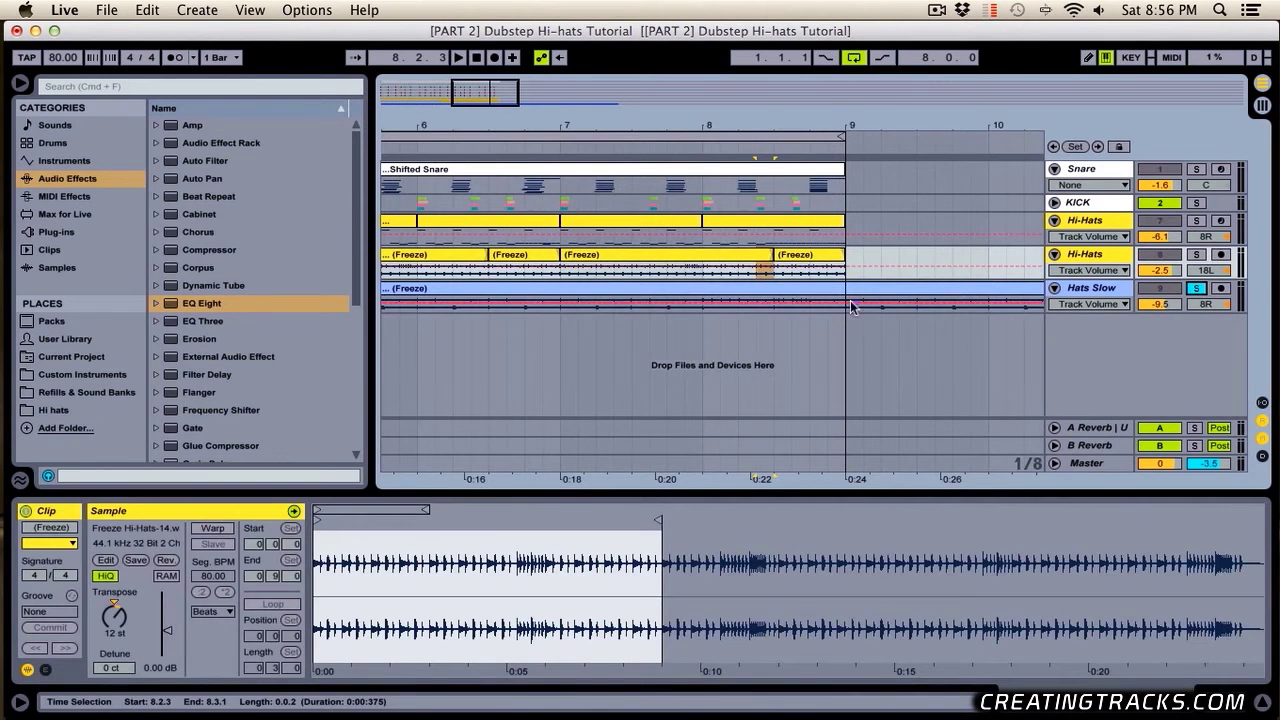
Listen to Hats Slow soloed from 8.4.1, and compare it with both Hi-Hats tracks soloed instead.
left_click(811, 303)
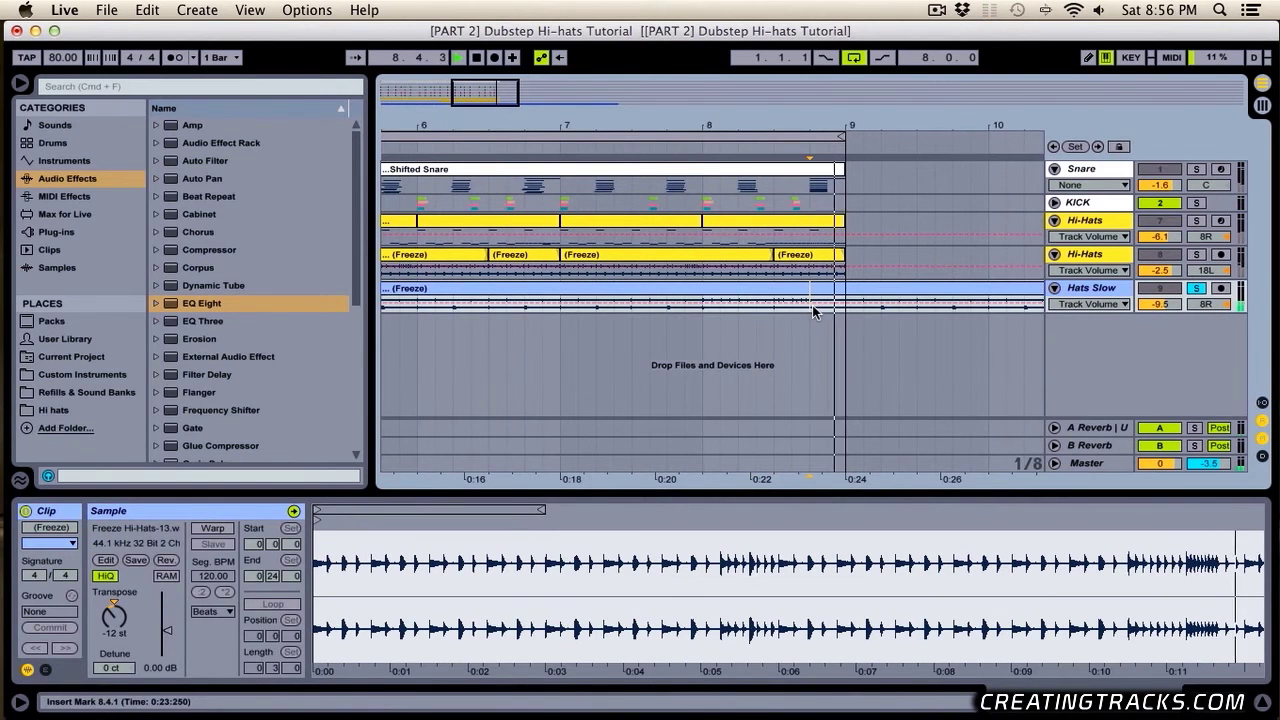
left_click(1196, 220)
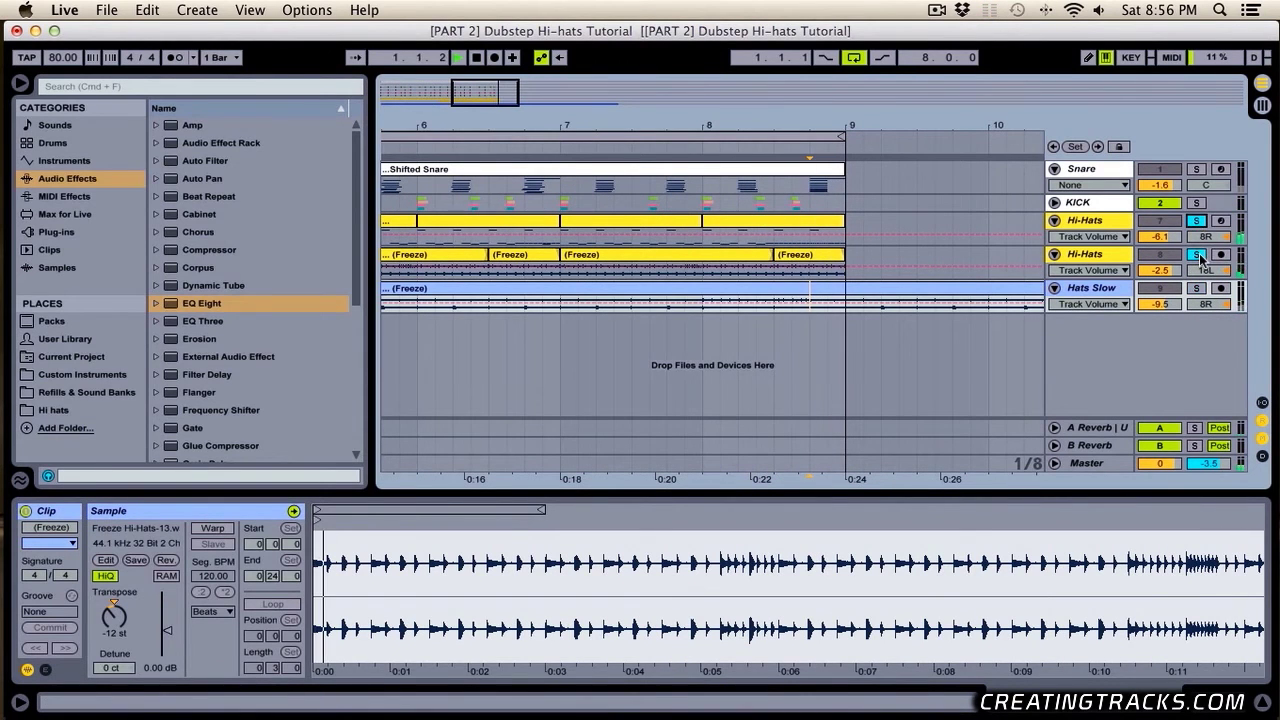
left_click_drag(878, 262, 808, 258)
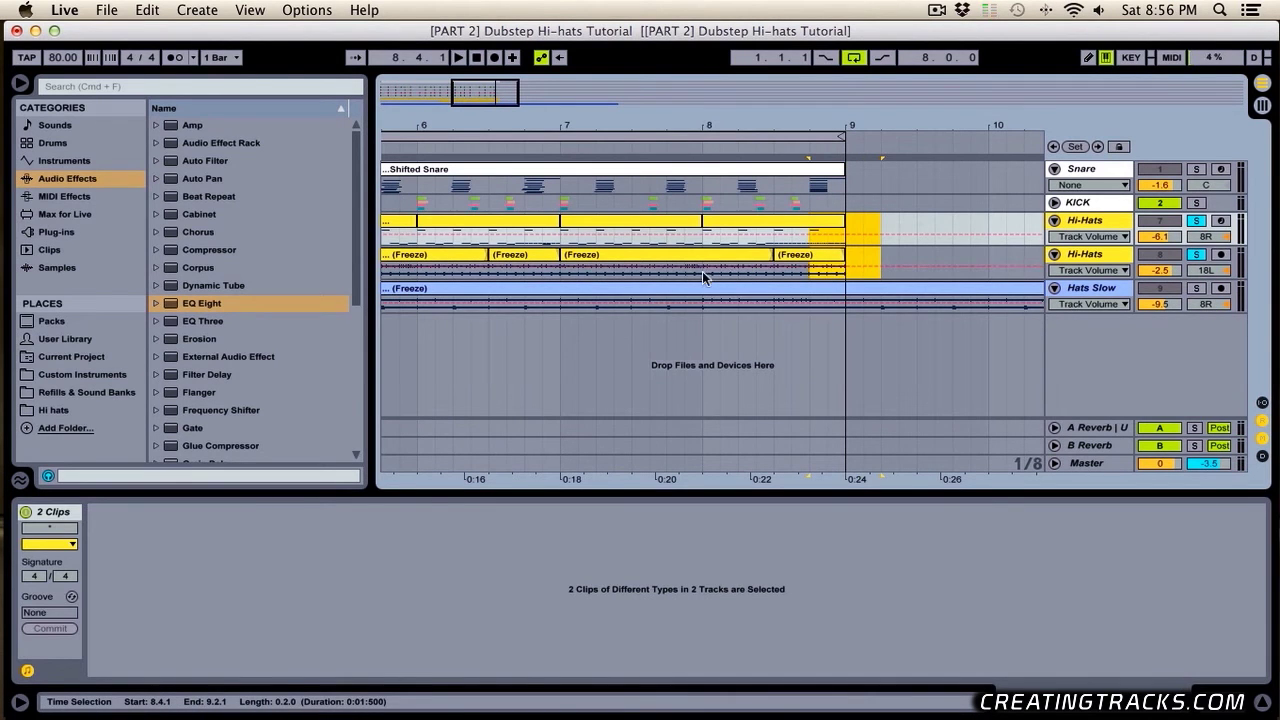
Trim the last pitched-up hi-hat clip so it ends at 8.4.1.
left_click_drag(703, 272, 752, 278)
key("super+d")
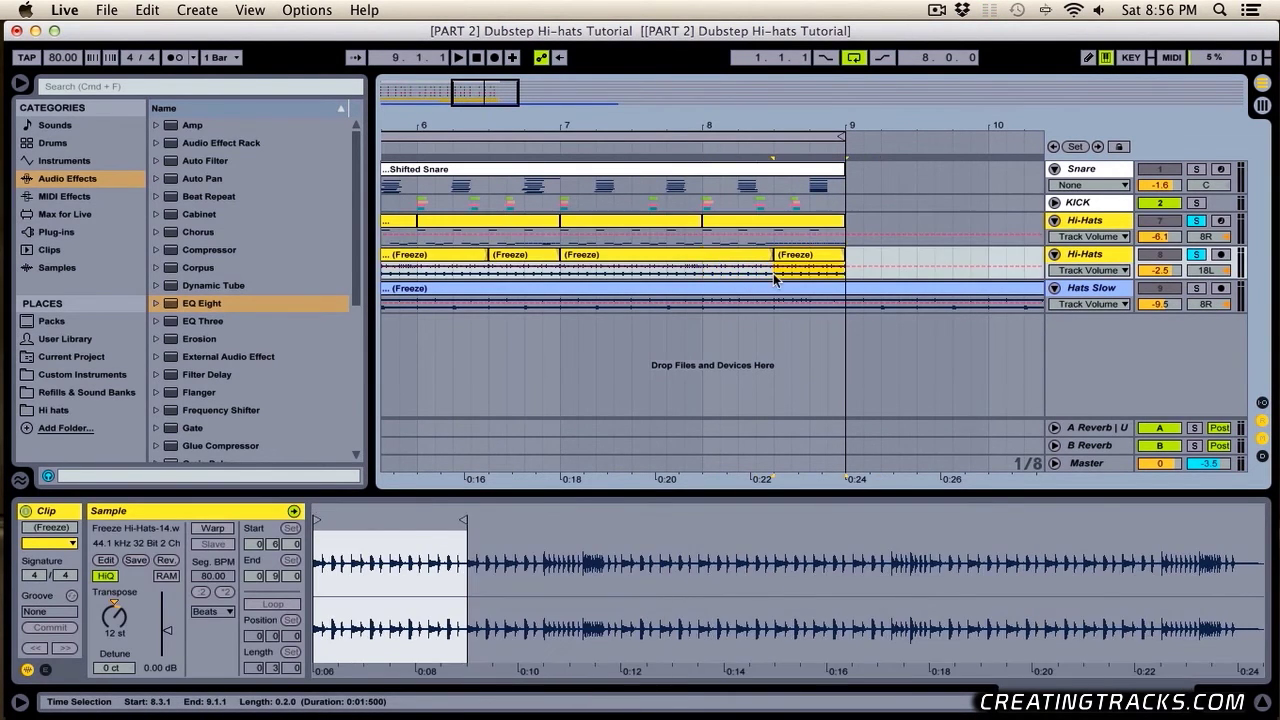
left_click(830, 276)
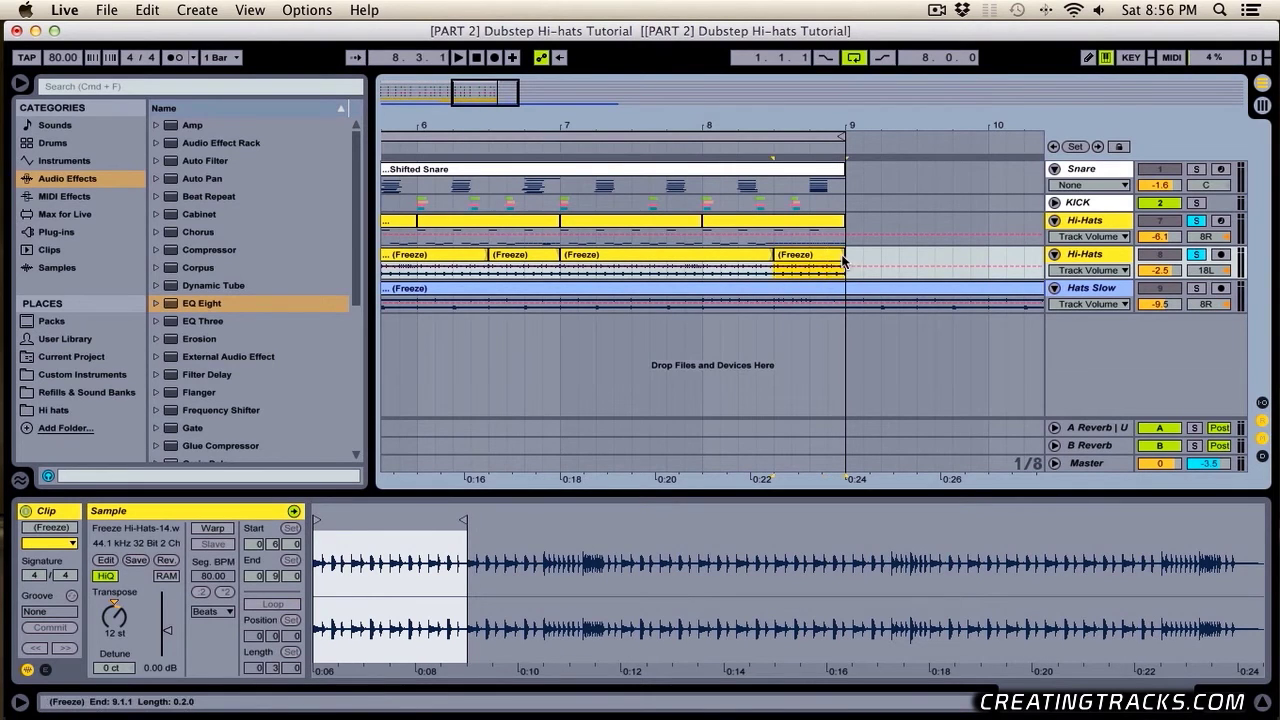
left_click_drag(843, 261, 814, 261)
Listen to both soloed Hi-Hats tracks from the trimmed clip's start at 8.3.1.
scroll(738, 274, "left", 4)
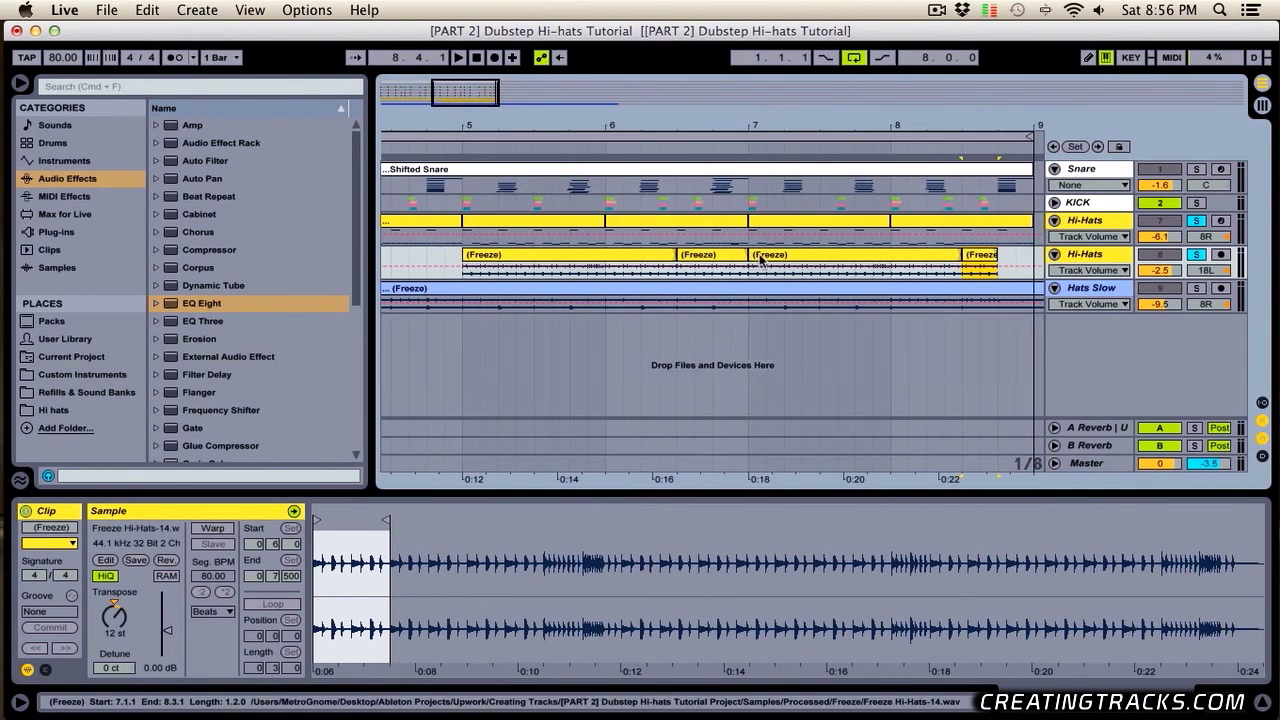
left_click(747, 256)
scroll(900, 262, "right", 1)
left_click(963, 256)
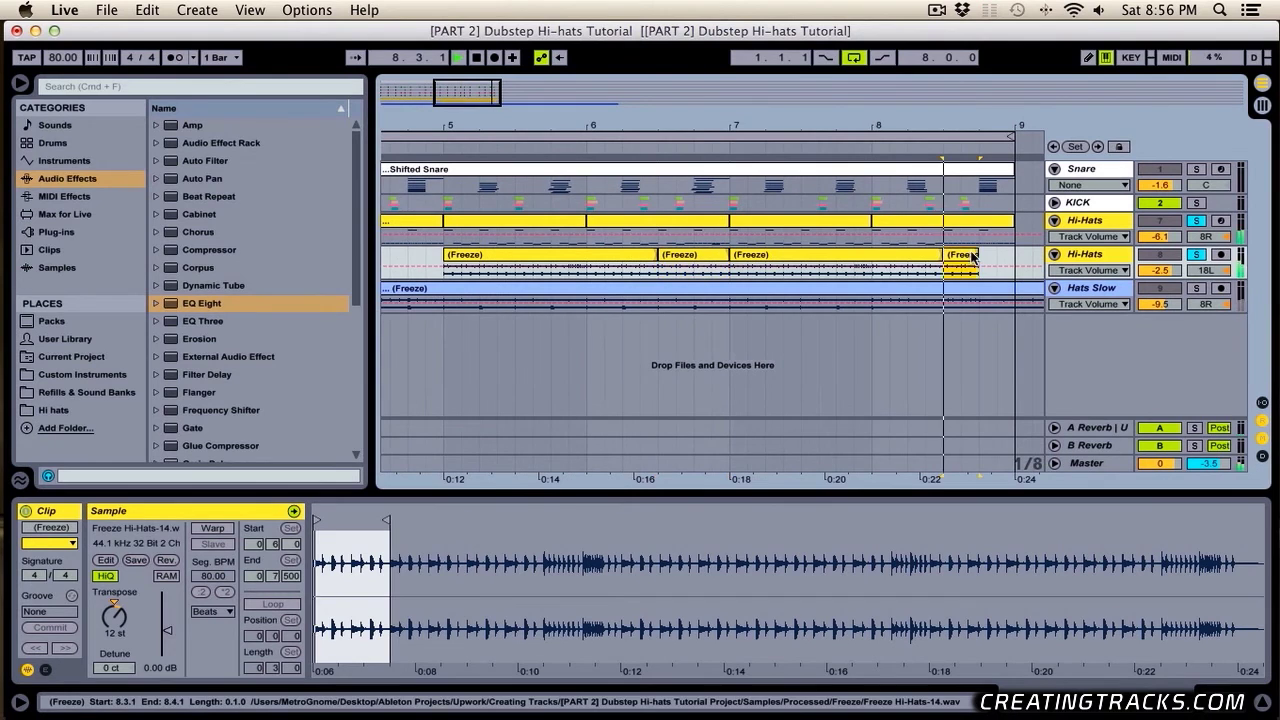
key("space")
key("space")
Clear the hi-hat solos and listen to the full mix from bar 7 through the trimmed ending.
scroll(890, 245, "left", 3)
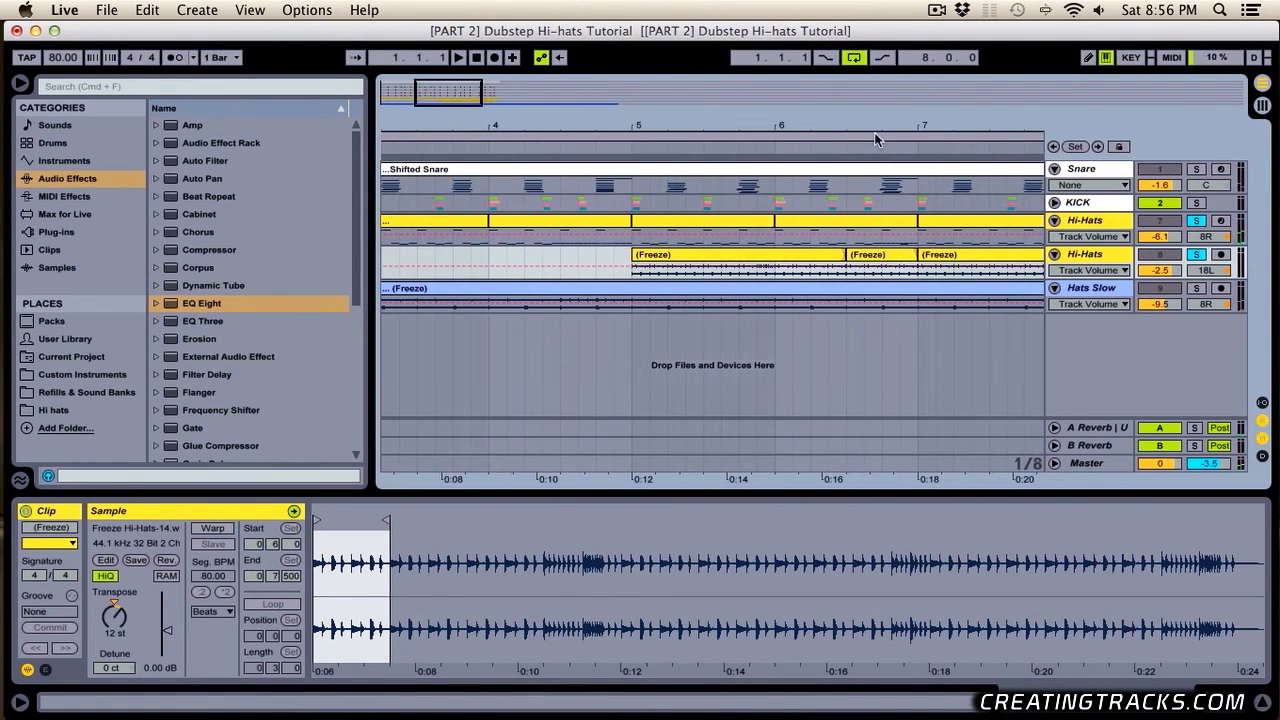
left_click_drag(881, 127, 638, 128)
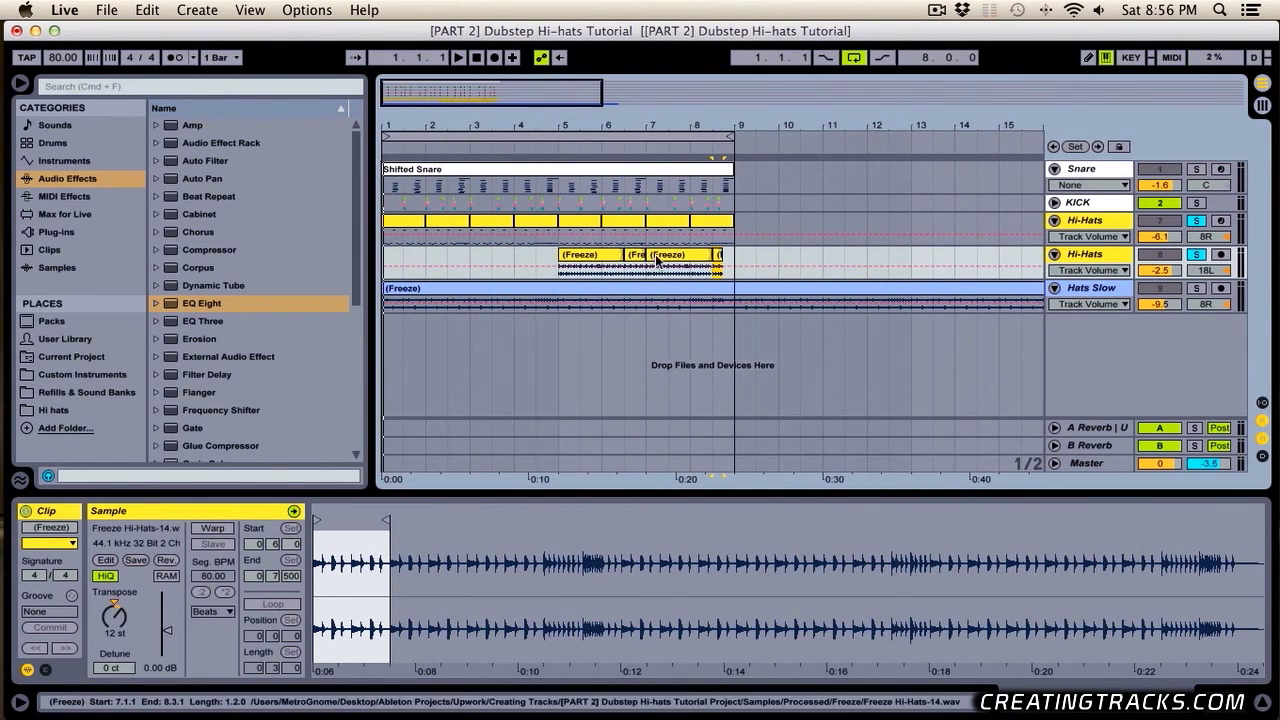
left_click(655, 262)
left_click(1196, 254)
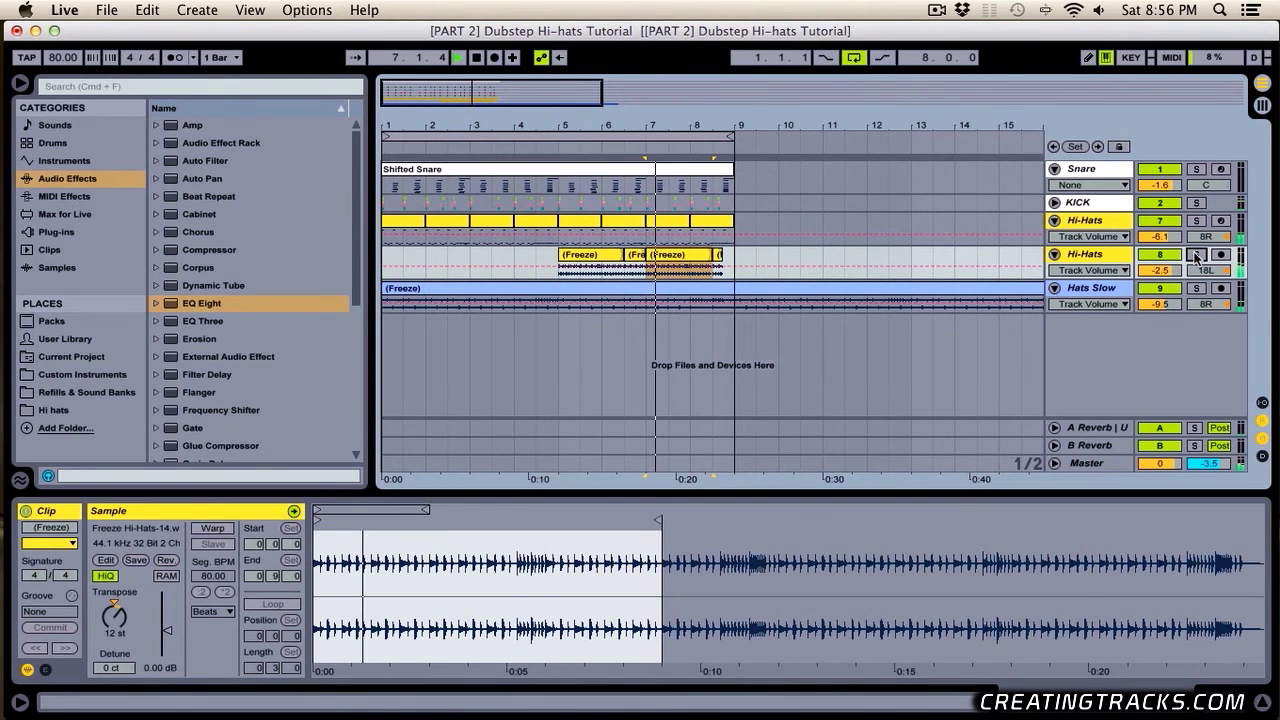
left_click_drag(719, 124, 723, 172)
left_click(735, 255)
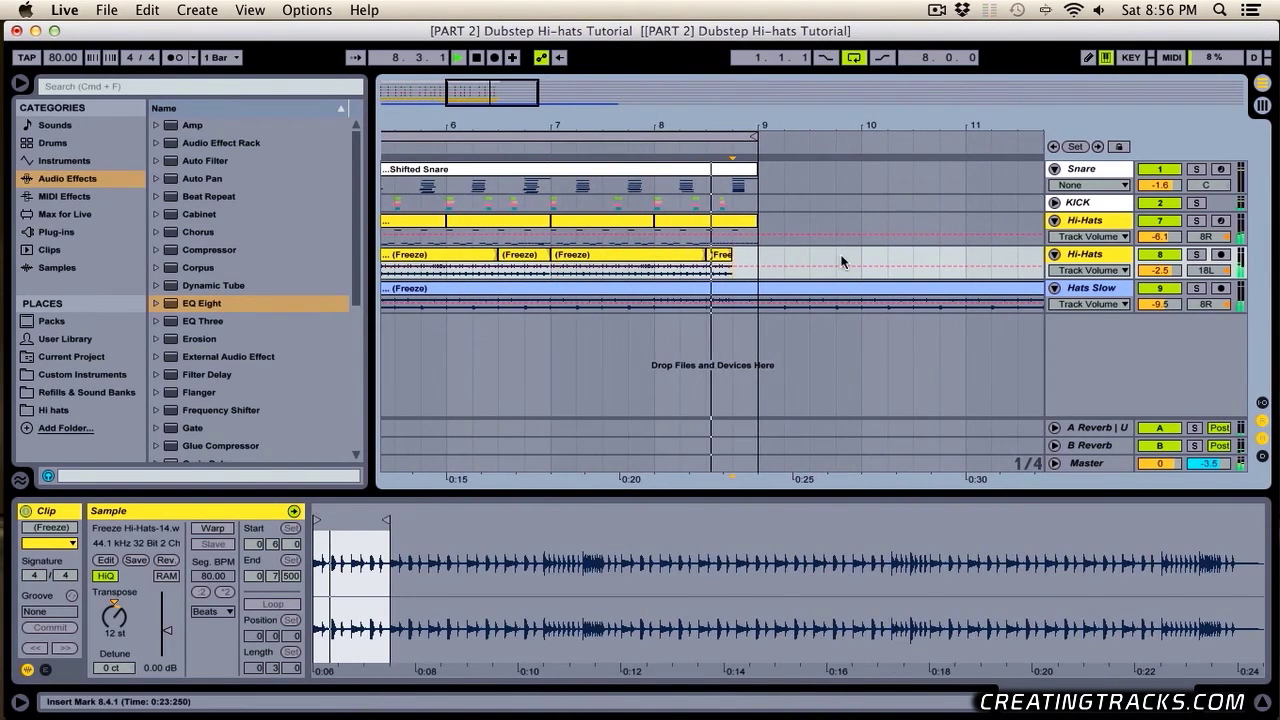
key("space")
Duplicate the original MIDI Hi-Hats track.
left_click_drag(679, 130, 692, 112)
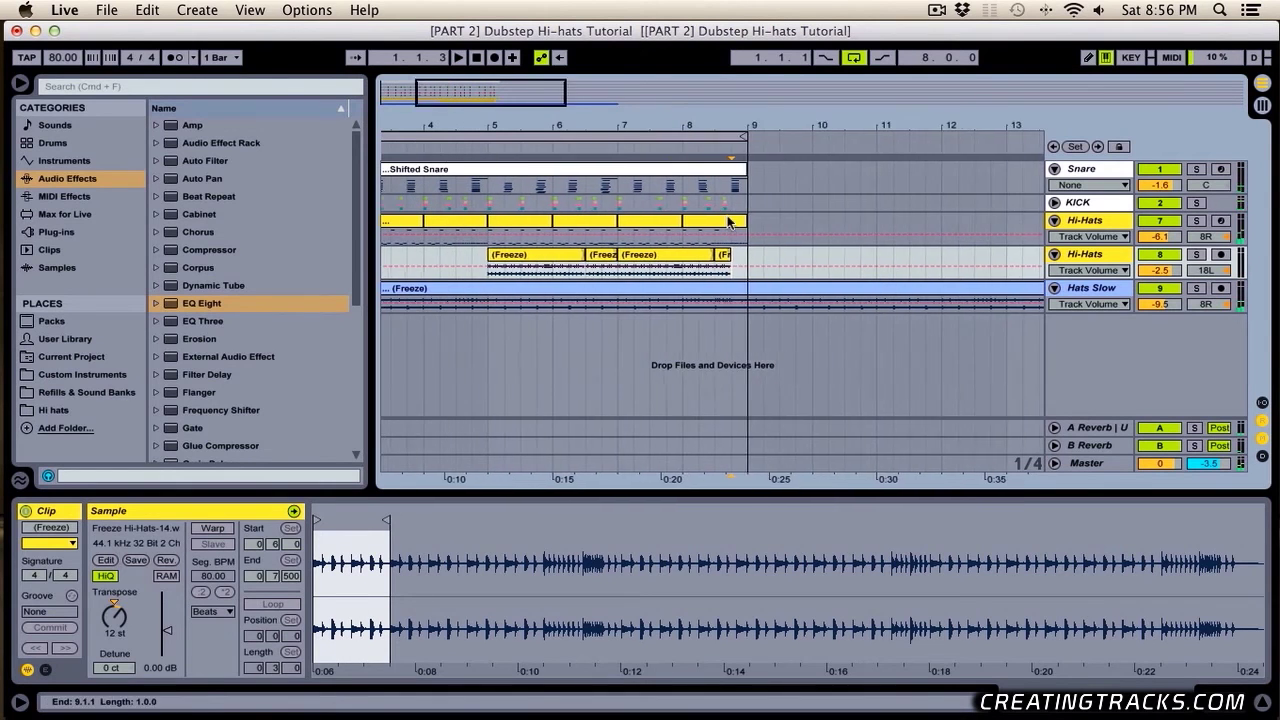
scroll(728, 222, "left", 3)
left_click(1115, 221)
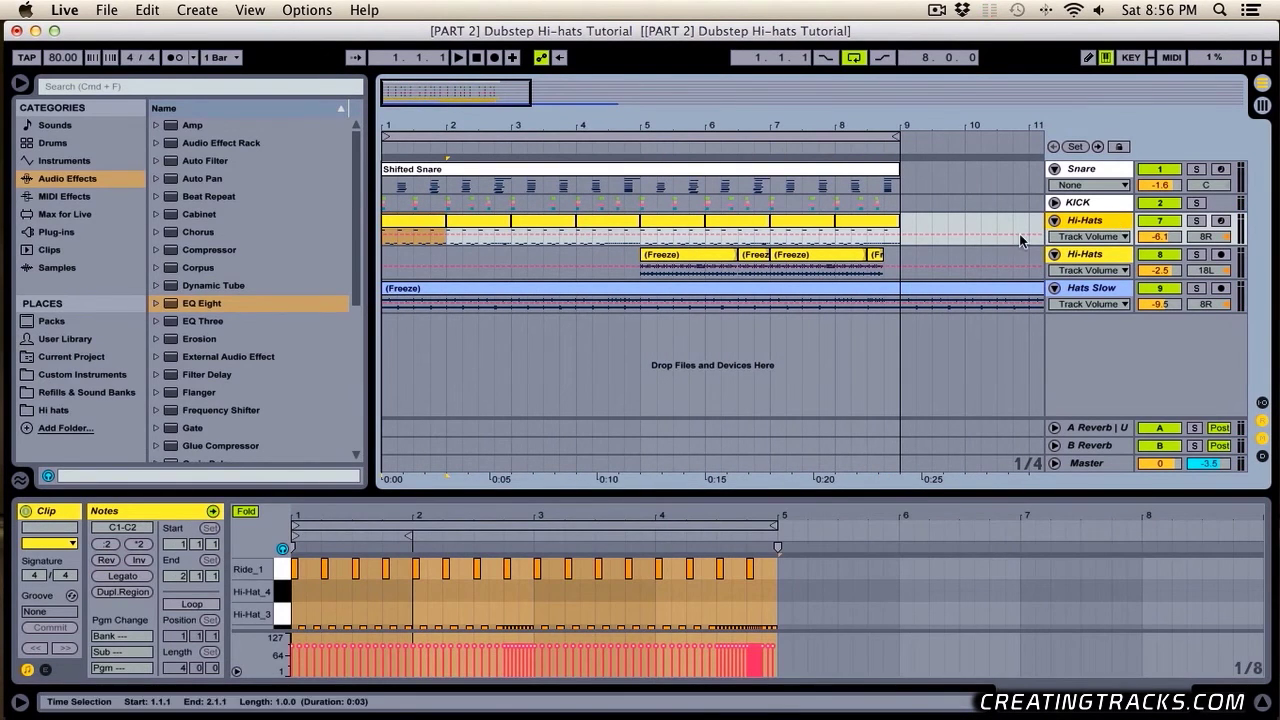
key("super+d")
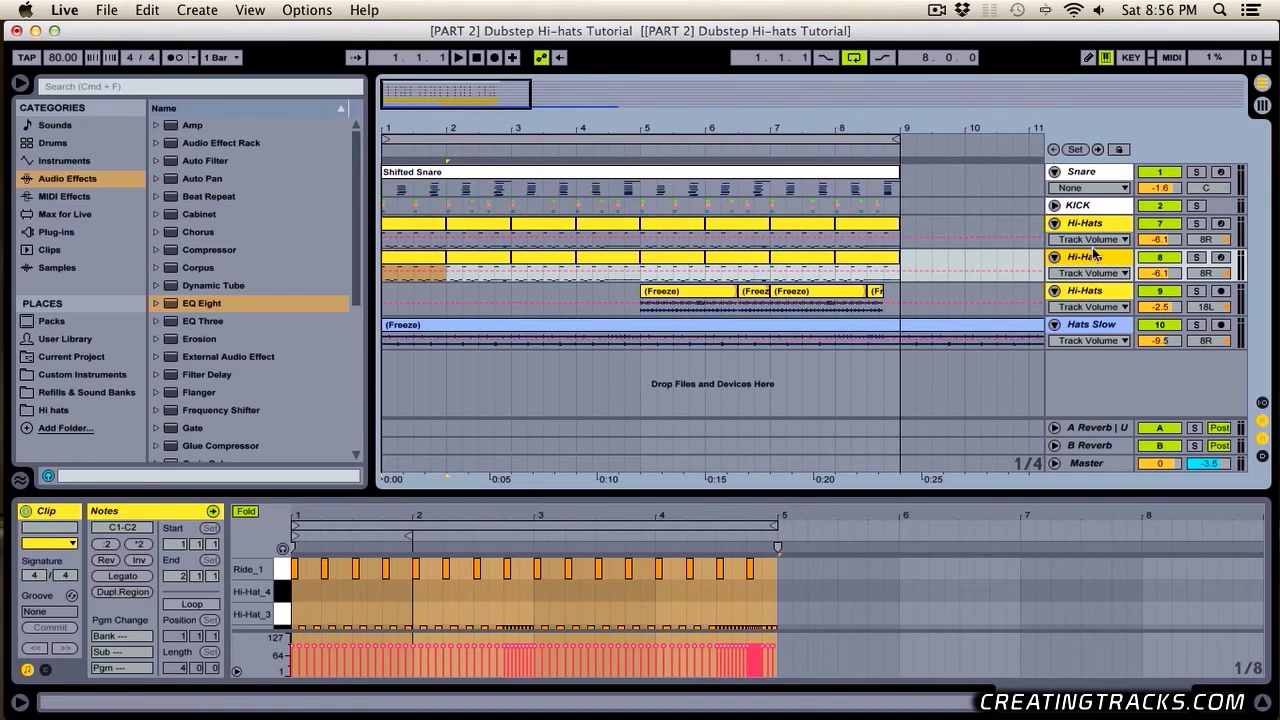
Freeze and flatten the duplicated Hi-Hats track, then extend its first audio clip from bar 1 to just past bar 9.
right_click(1108, 256)
left_click(965, 364)
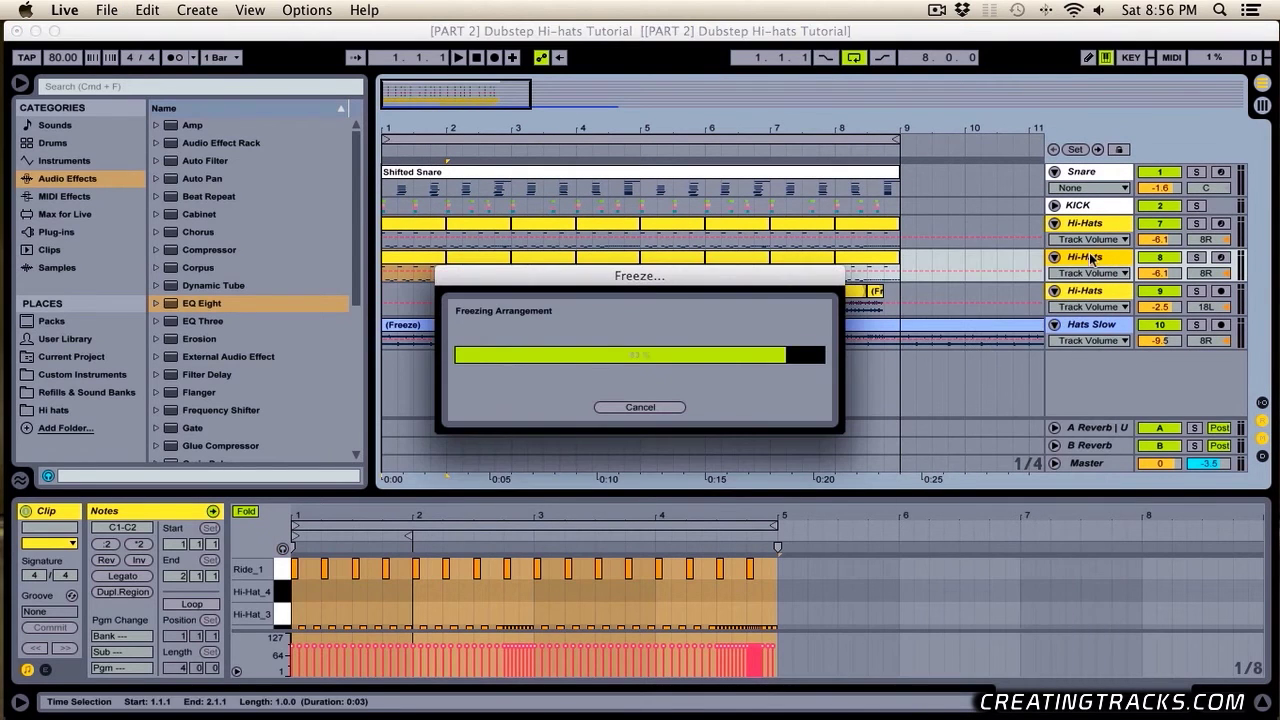
right_click(1096, 257)
left_click(997, 379)
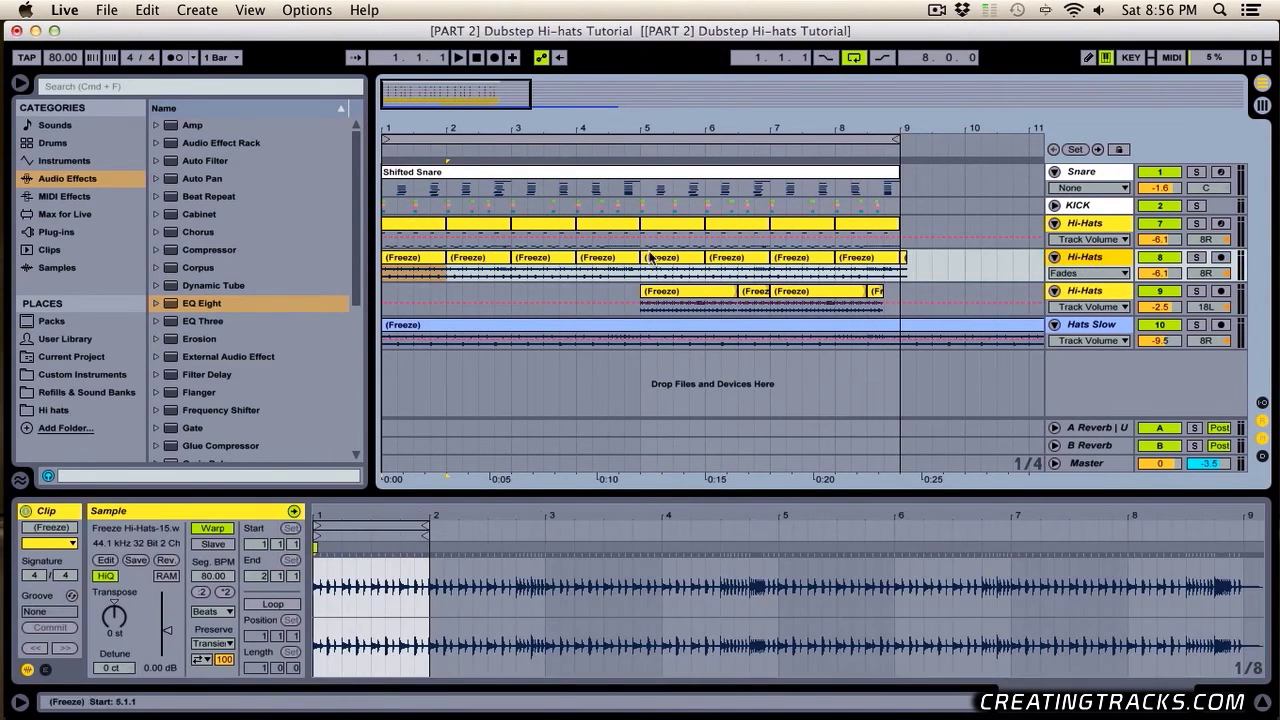
left_click_drag(445, 258, 940, 257)
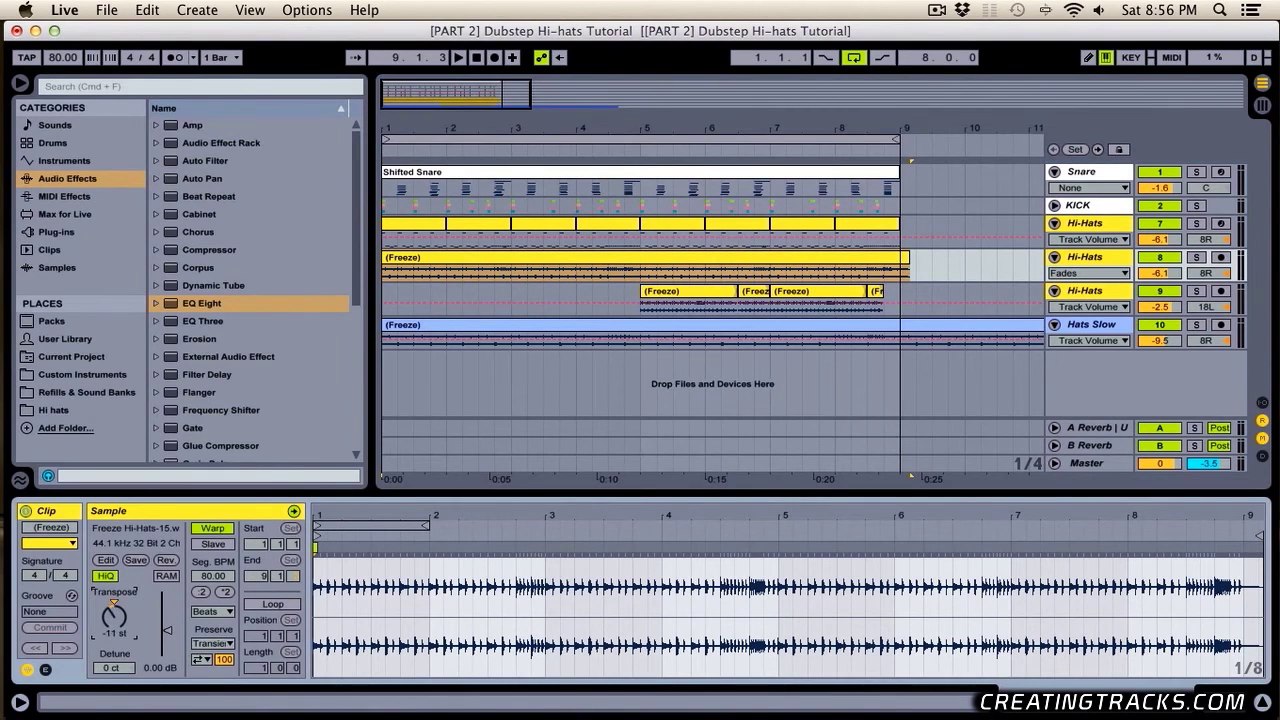
Transpose the extended hi-hat clip to -12 st and play its track soloed.
left_click(1196, 257)
key("space")
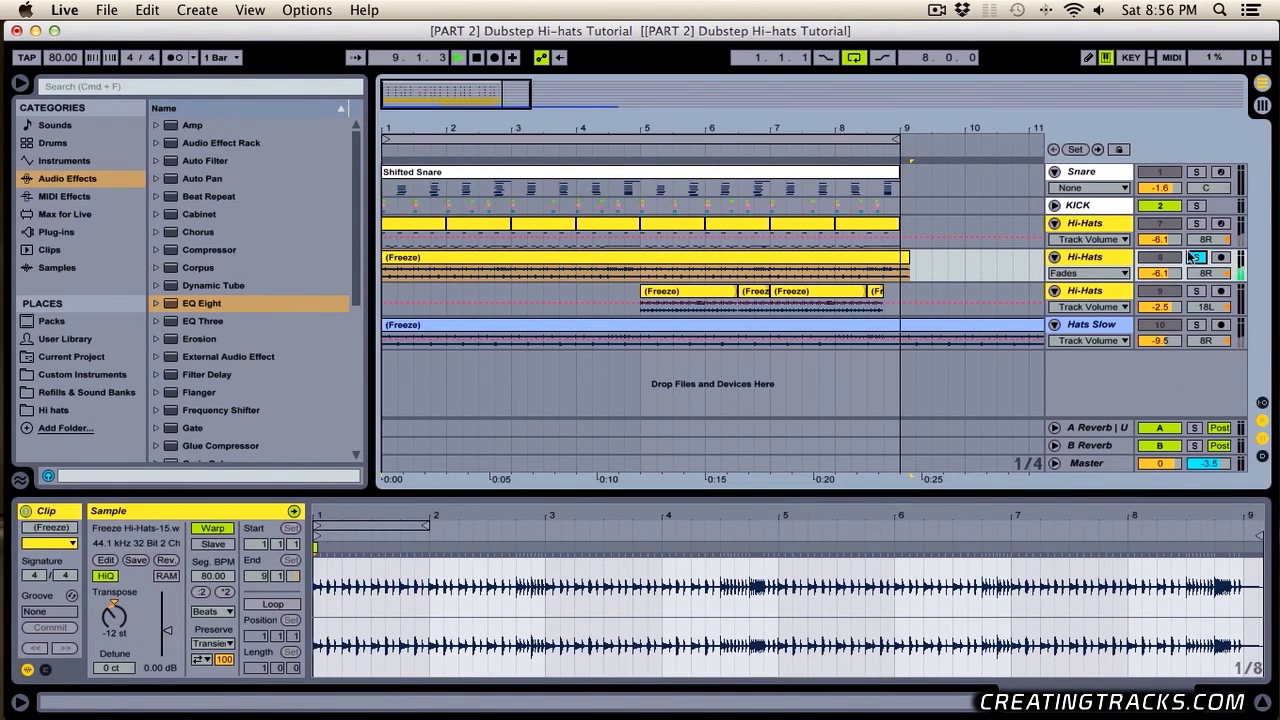
key("space")
Inspect the Hats Slow clip and the original MIDI hi-hat clips beside the new pitched-down clip, and replay the soloed copy from bar 1.
left_click(686, 326)
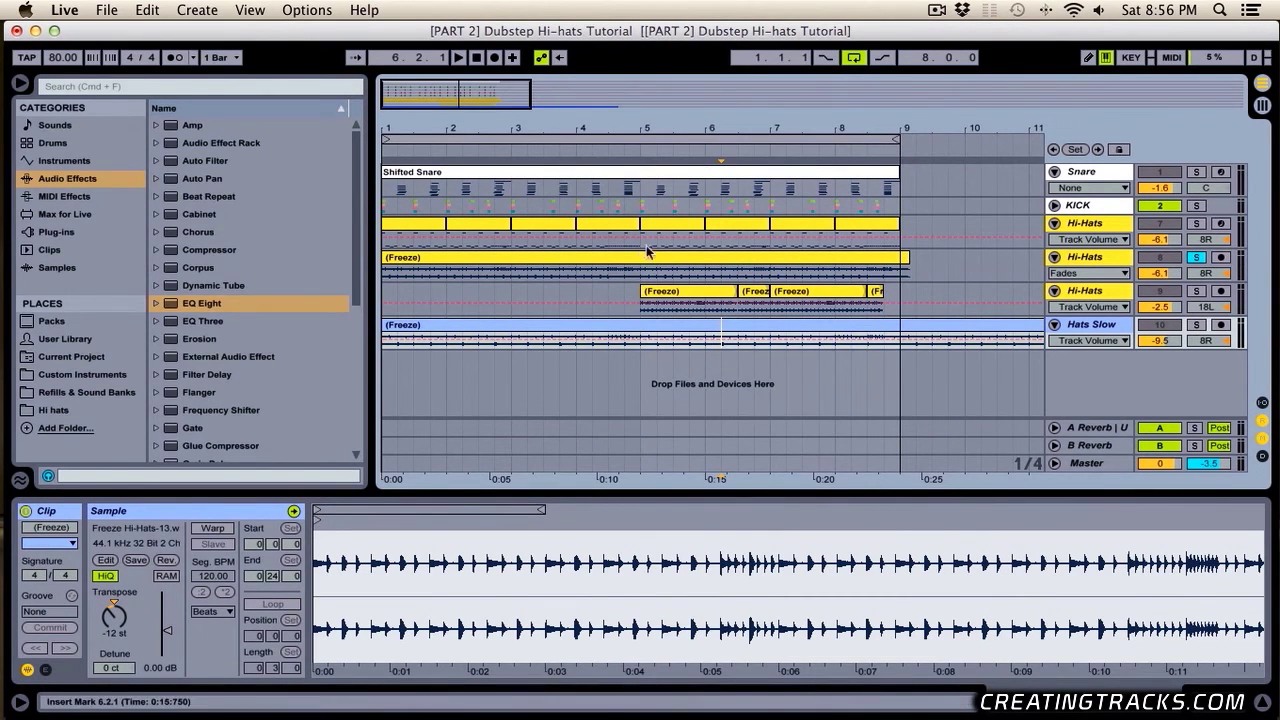
left_click(522, 272)
left_click(486, 222)
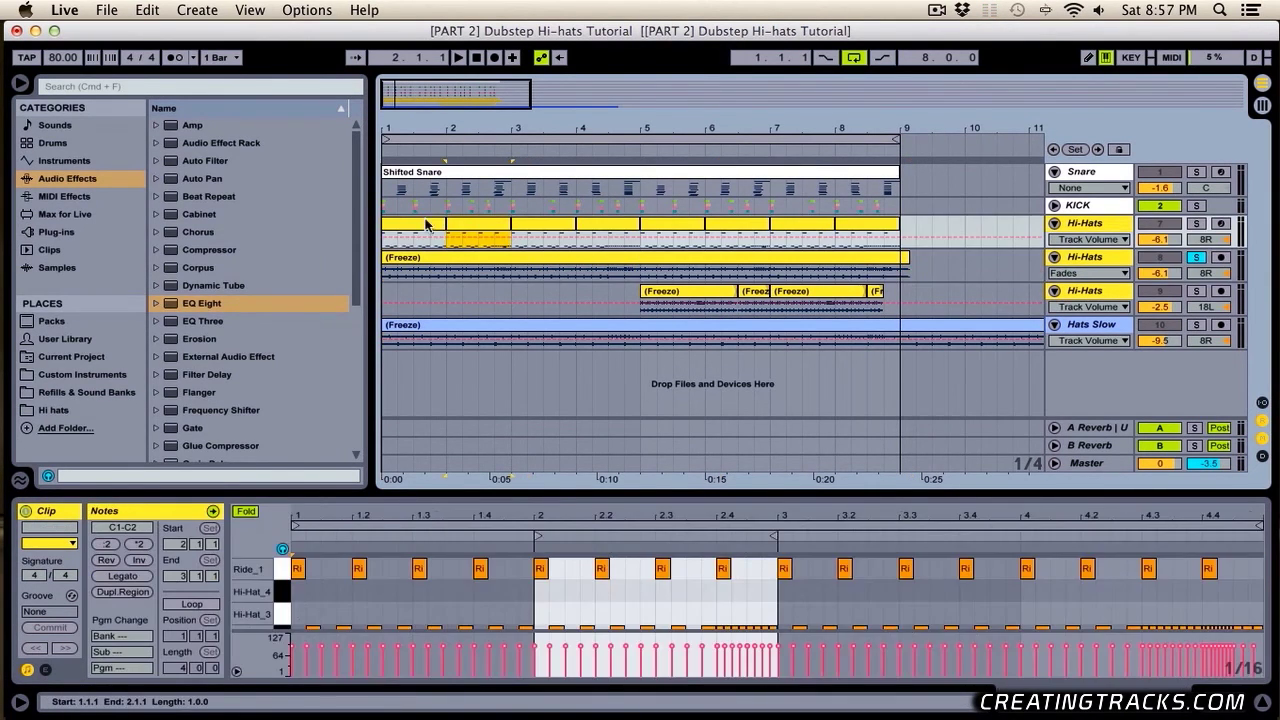
left_click(428, 224)
left_click(399, 259)
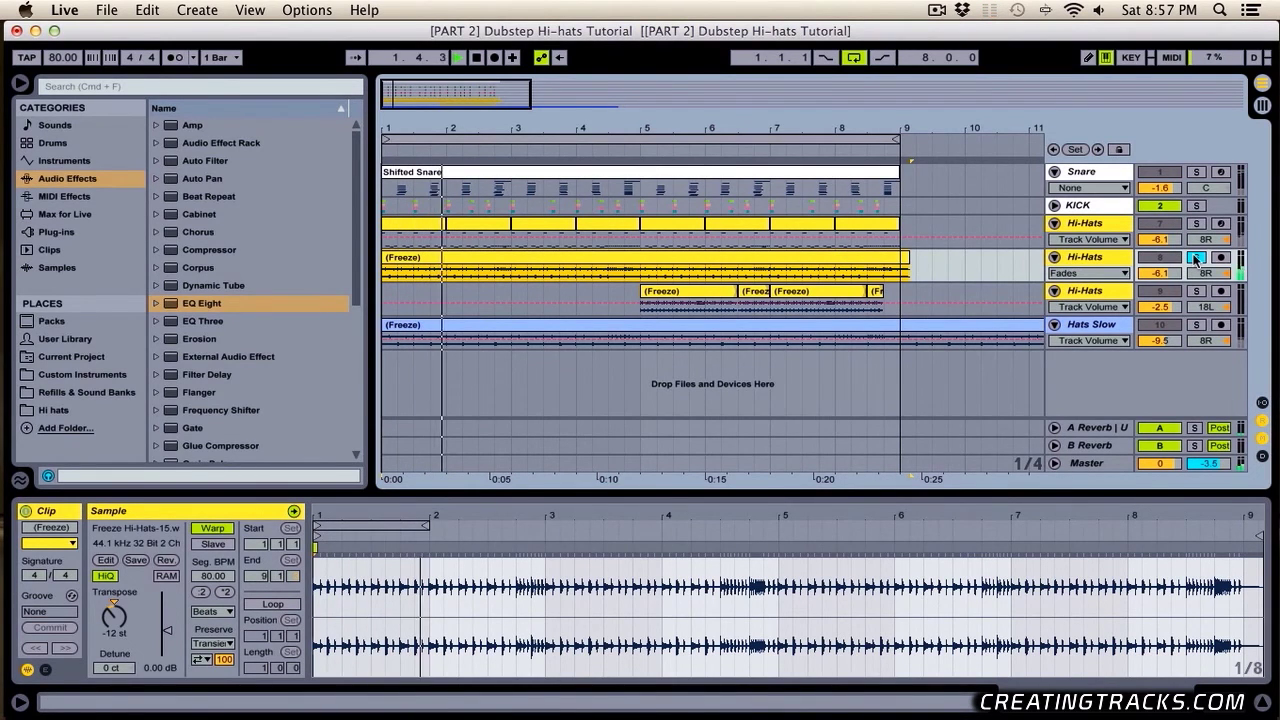
Solo Hats Slow and the original Hi-Hats alongside the pitched-down copy, and set the copy's clip transpose to -9 st.
left_click(1197, 326)
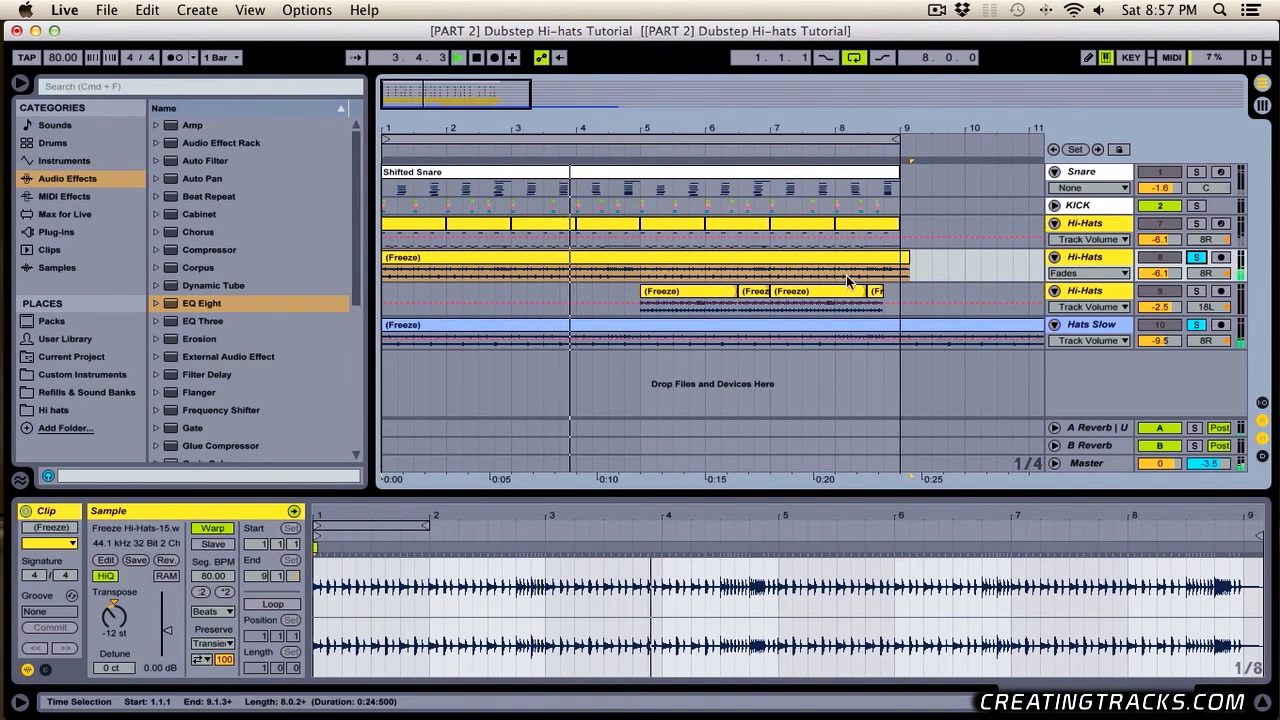
key("space")
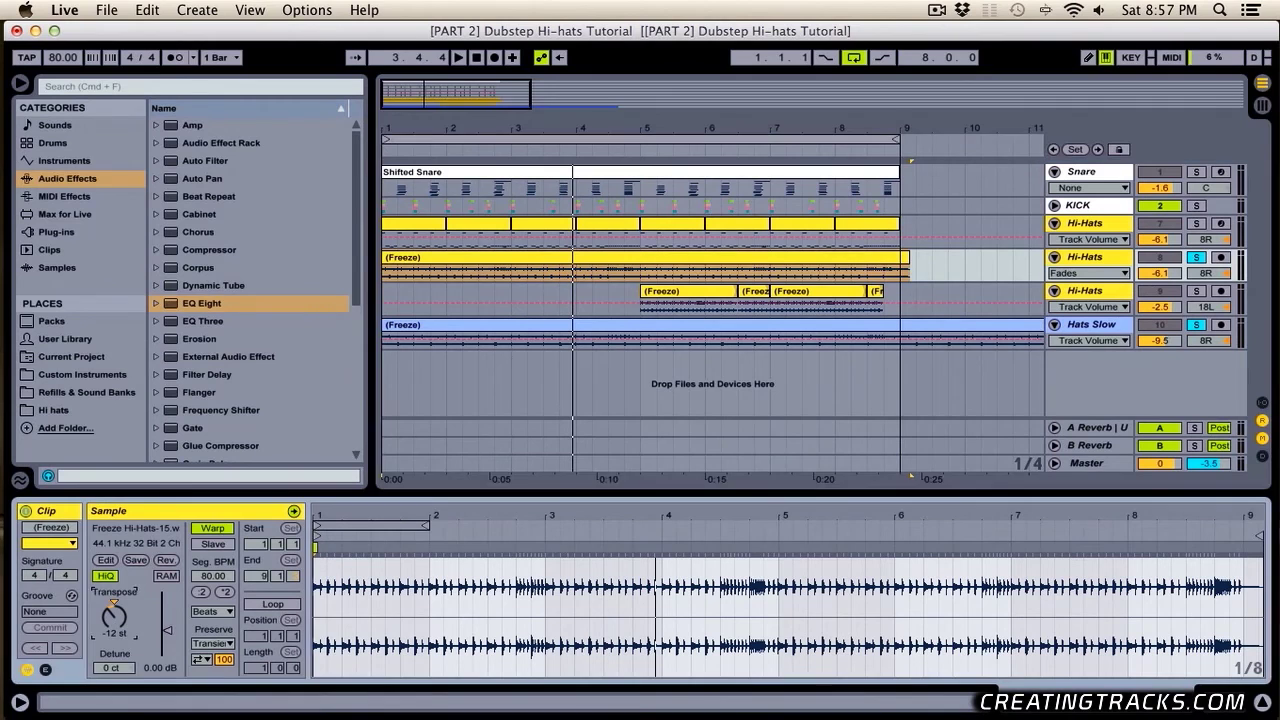
left_click(1196, 223)
key("space")
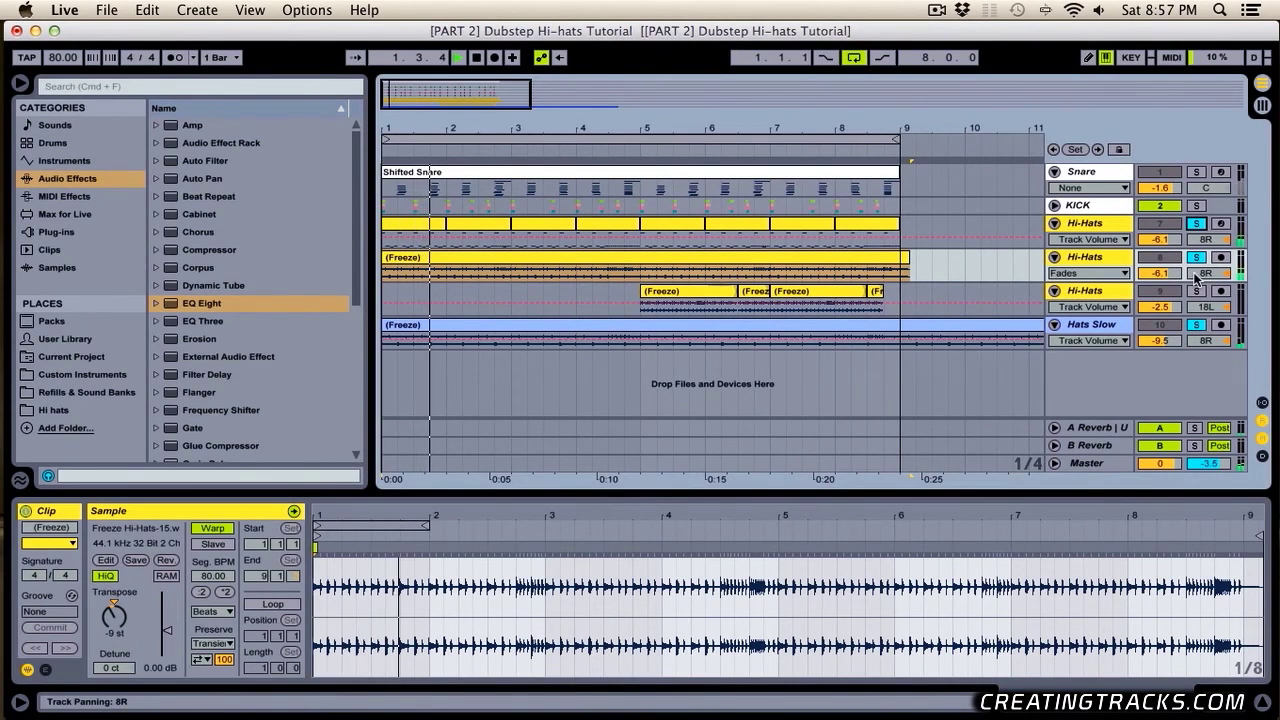
Set the pitched-down Hi-Hats copy to -13.0 volume and 10R panning, pan the pitched-up Hi-Hats to 29L, and clear the solos.
left_click_drag(1203, 274, 1203, 305)
mouse_move(1159, 274)
left_mouse_down()
mouse_move(1159, 302)
mouse_move(1160, 264)
left_mouse_up()
left_click_drag(1206, 308, 1206, 264)
left_click(1228, 275)
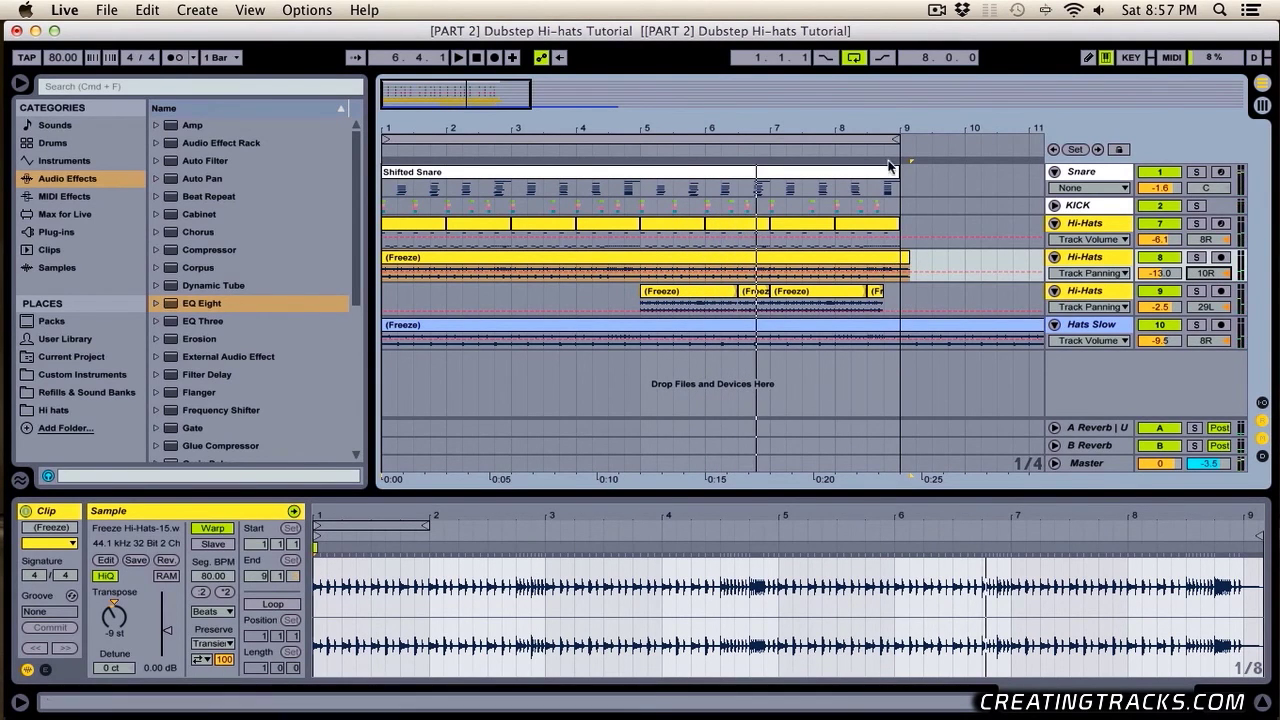
Review the clips of the original, pitched-down, slow and pitched-up hi-hat layers across the arrangement.
left_click_drag(870, 127, 597, 127)
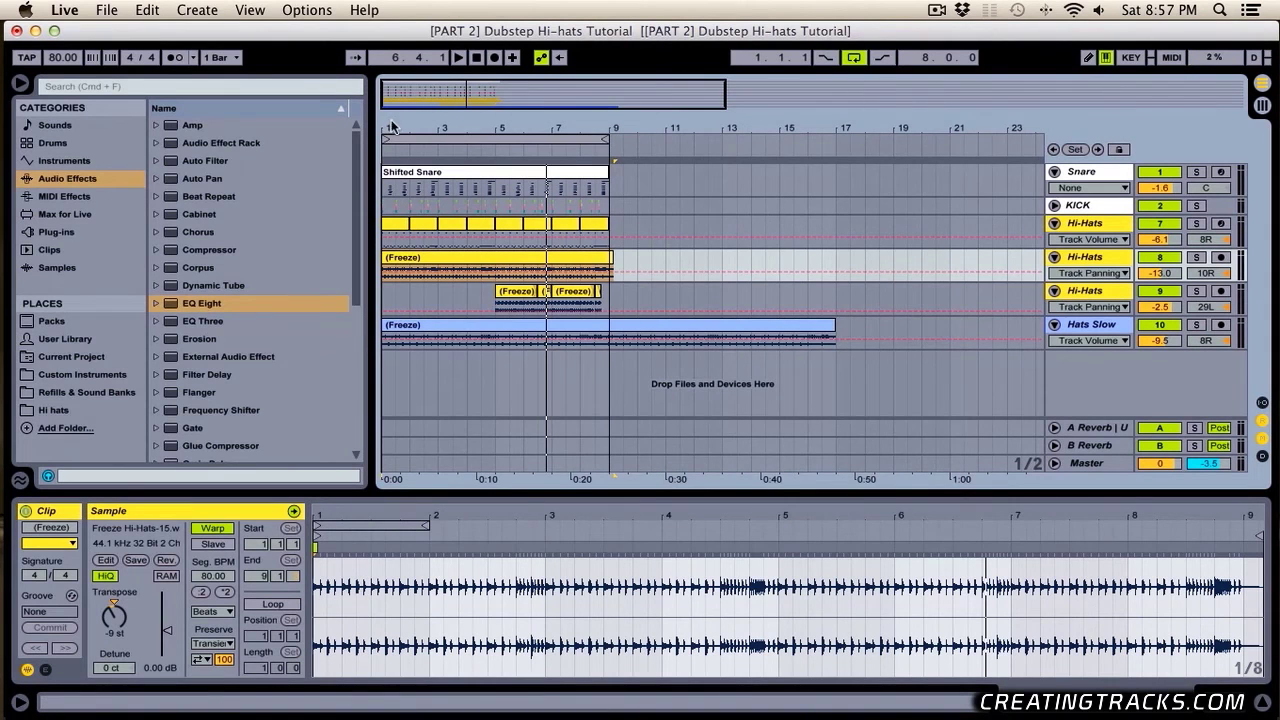
left_click_drag(392, 125, 400, 162)
left_click(403, 225)
left_click(700, 224, "shift")
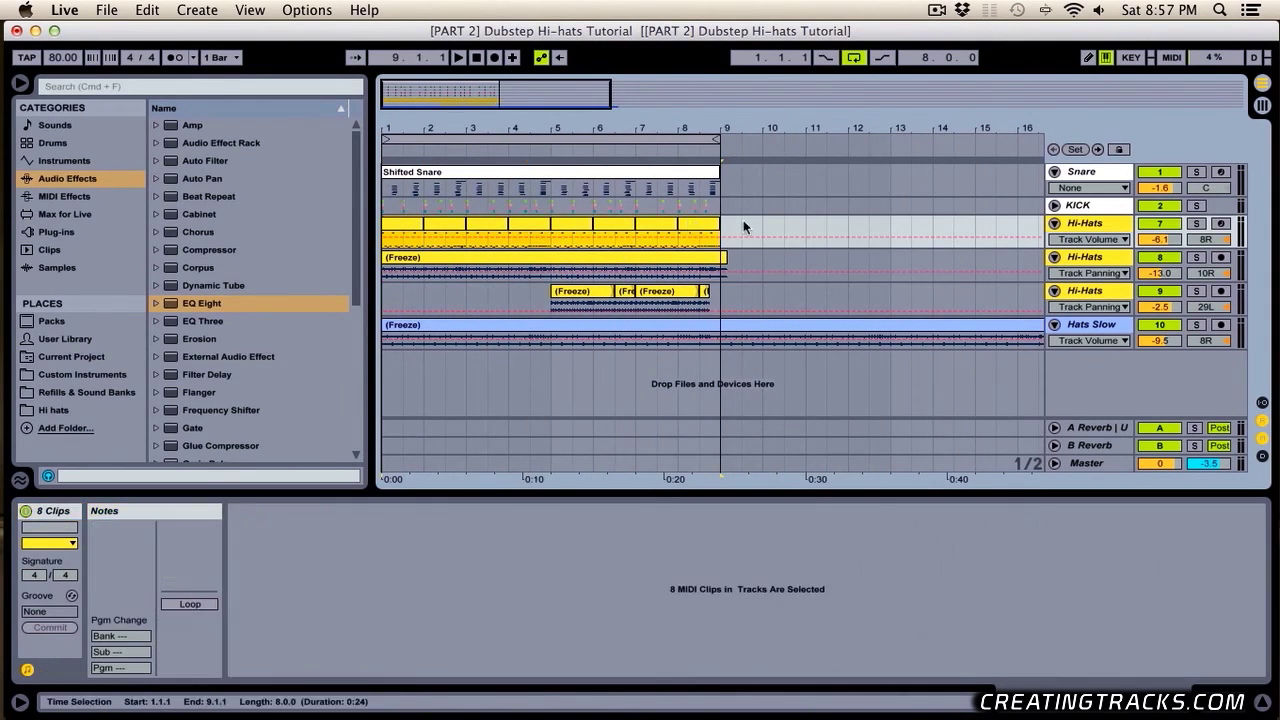
left_click(530, 298)
key("minus")
key("minus")
left_click(432, 329)
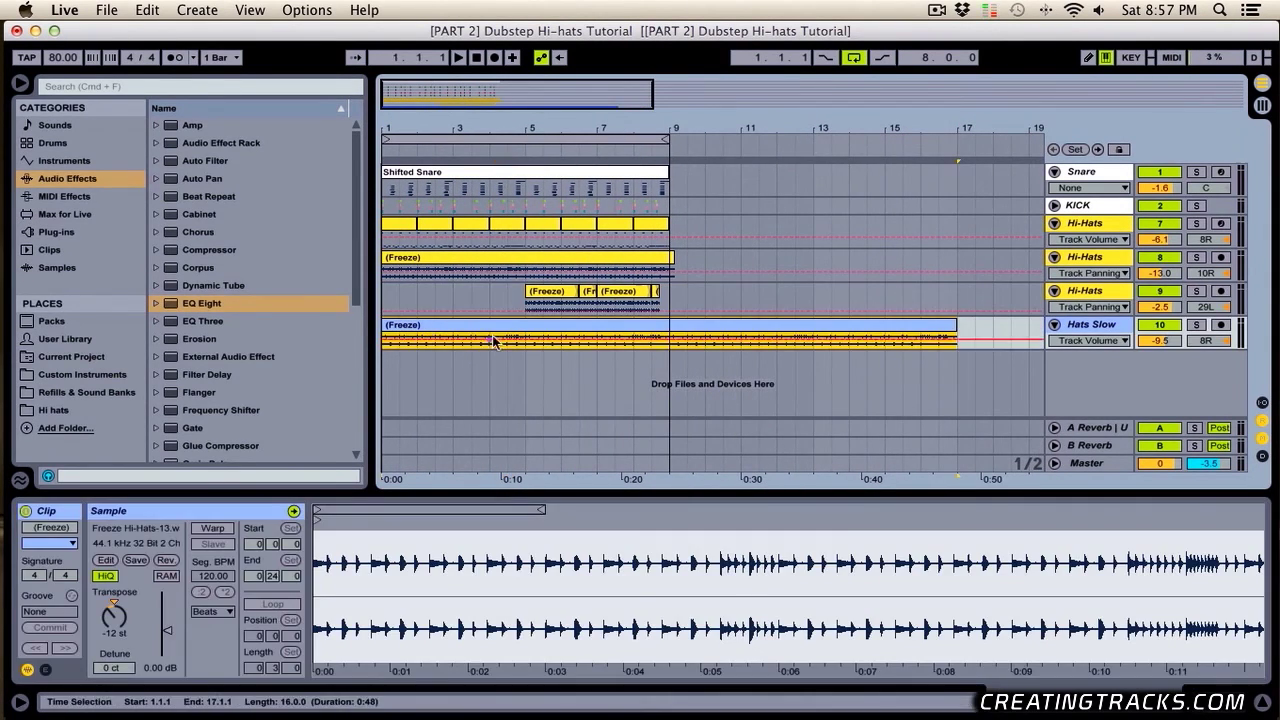
left_click(556, 292)
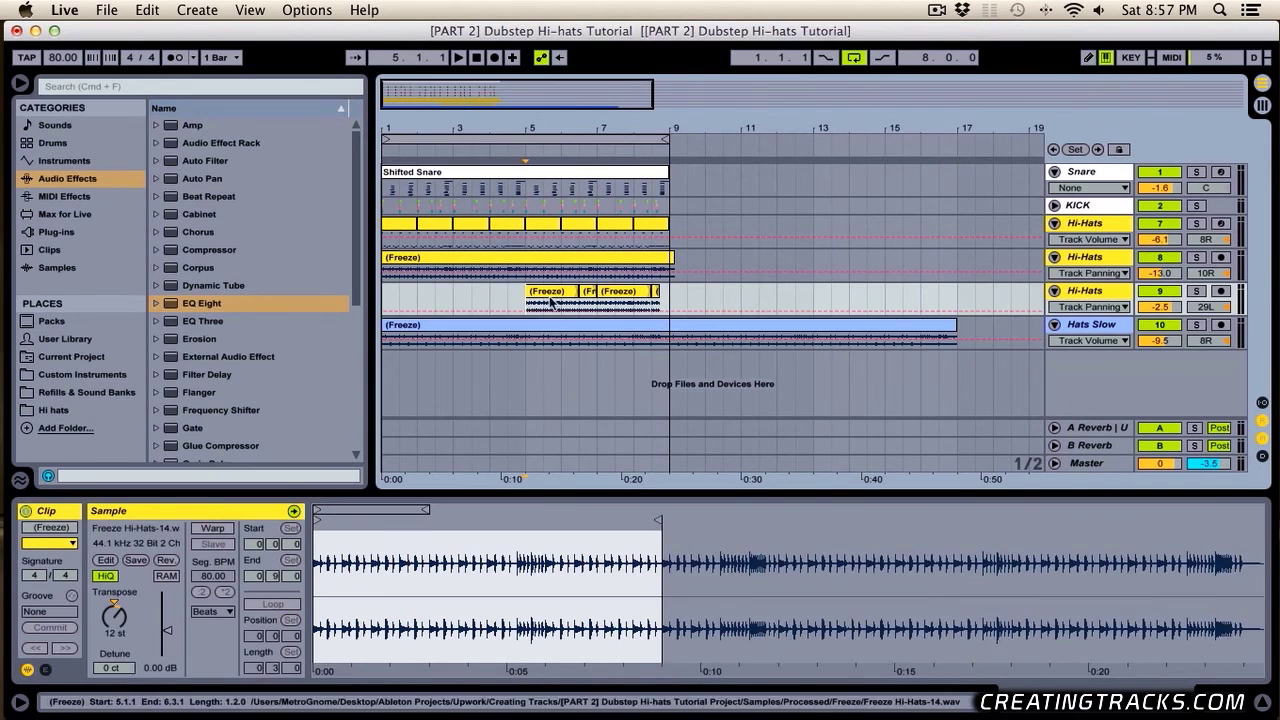
Add a Simple Delay effect to the pitched-up Hi-Hats track.
left_click(672, 305)
scroll(224, 389, "down", 6)
left_click(283, 357)
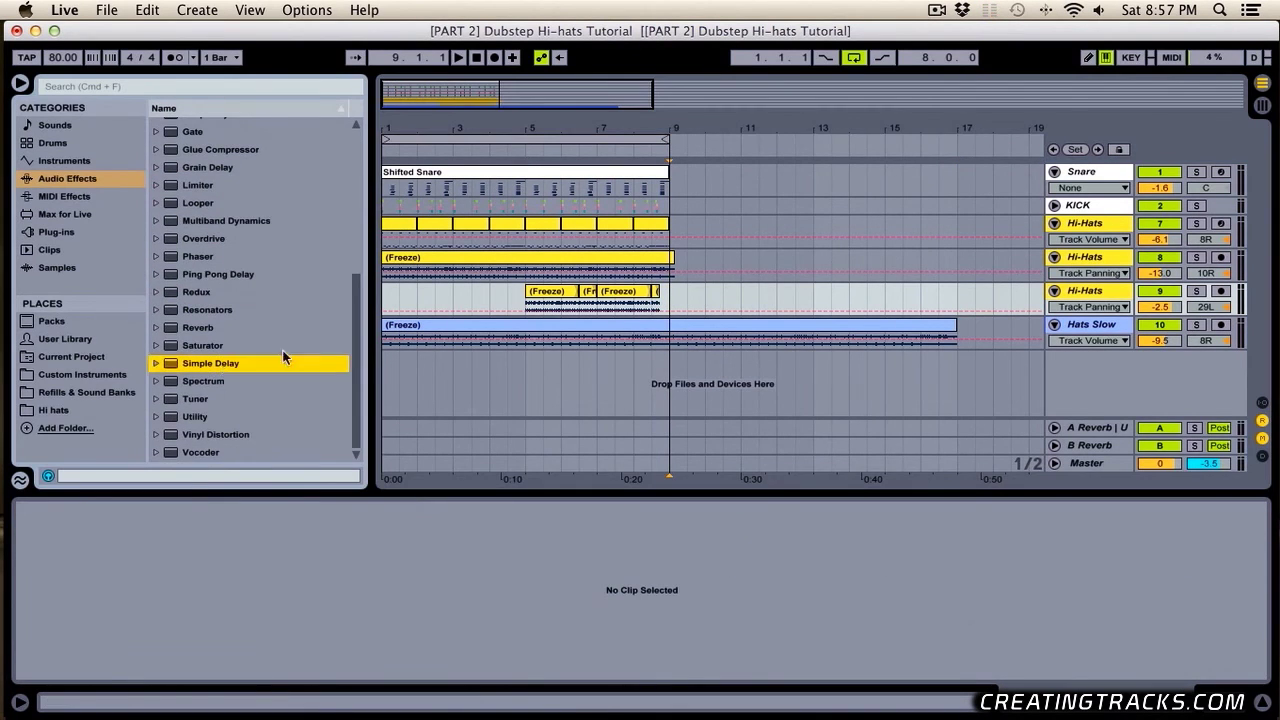
left_click_drag(588, 295, 590, 297)
Set the Simple Delay to 100 % wet with unsynced delay times of 8.01 ms left and 17.6 ms right.
left_click_drag(531, 131, 569, 324)
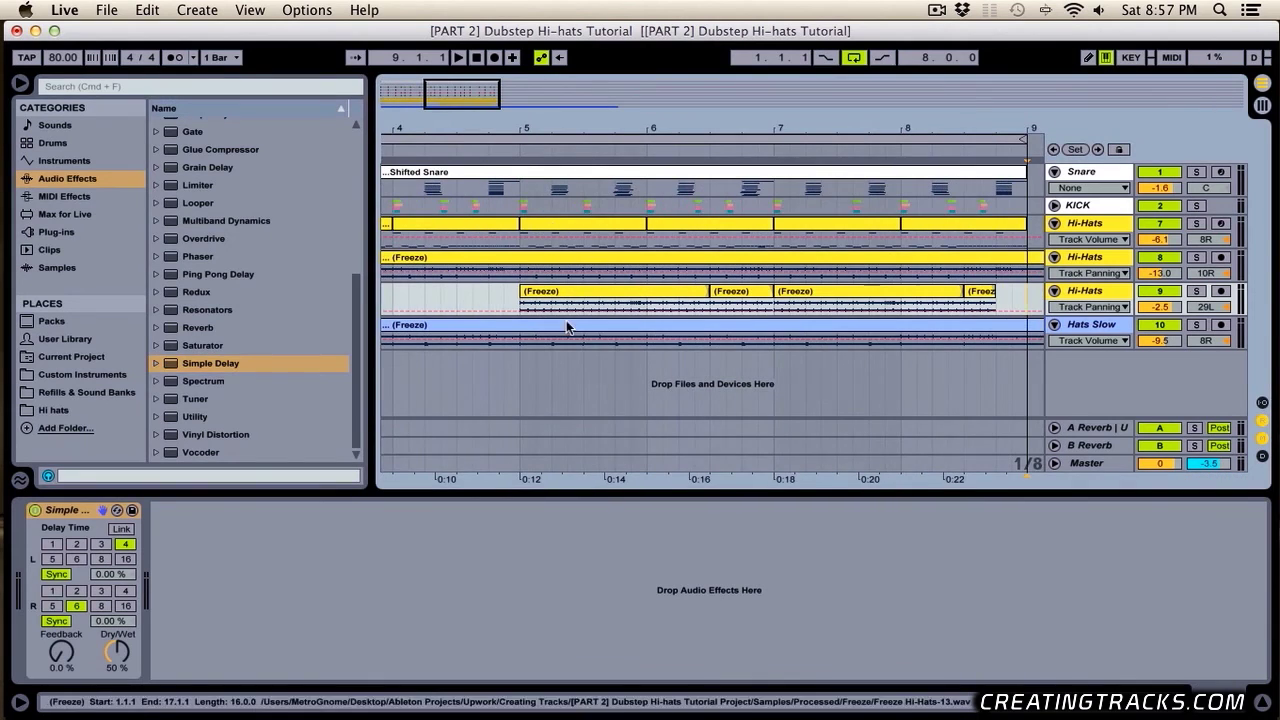
left_click(511, 309)
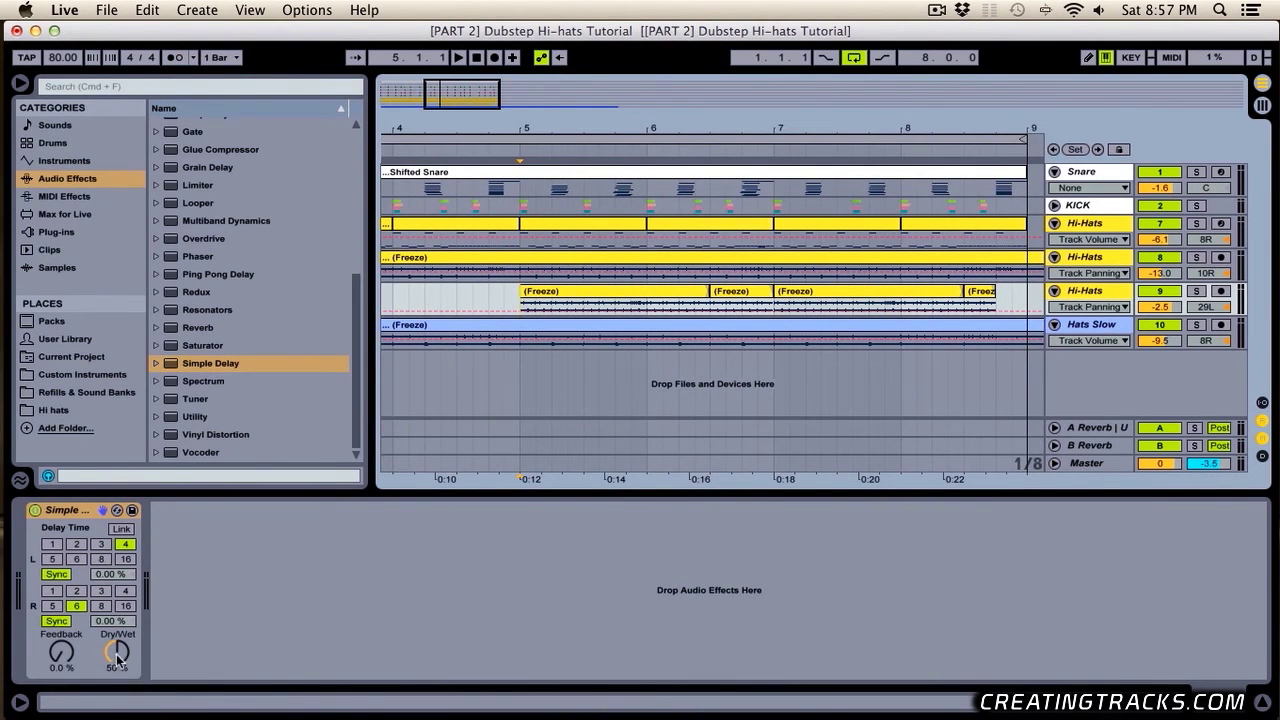
left_click_drag(117, 655, 117, 630)
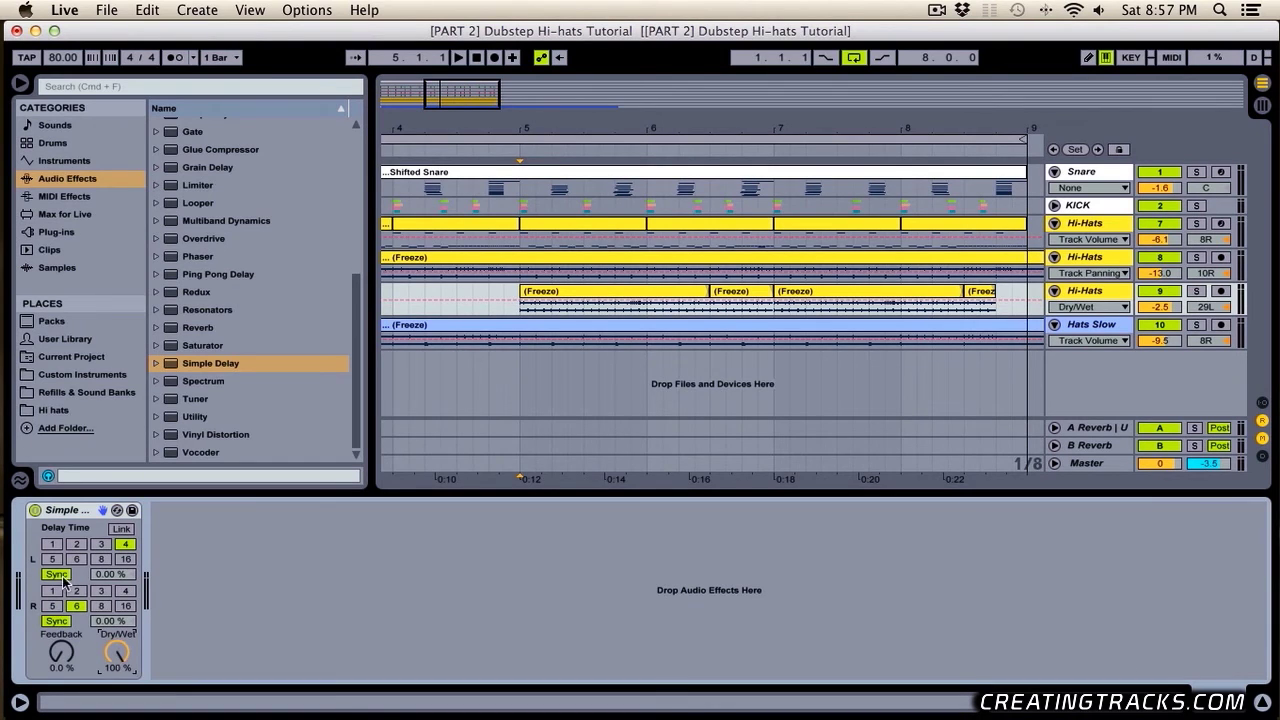
left_click(57, 621)
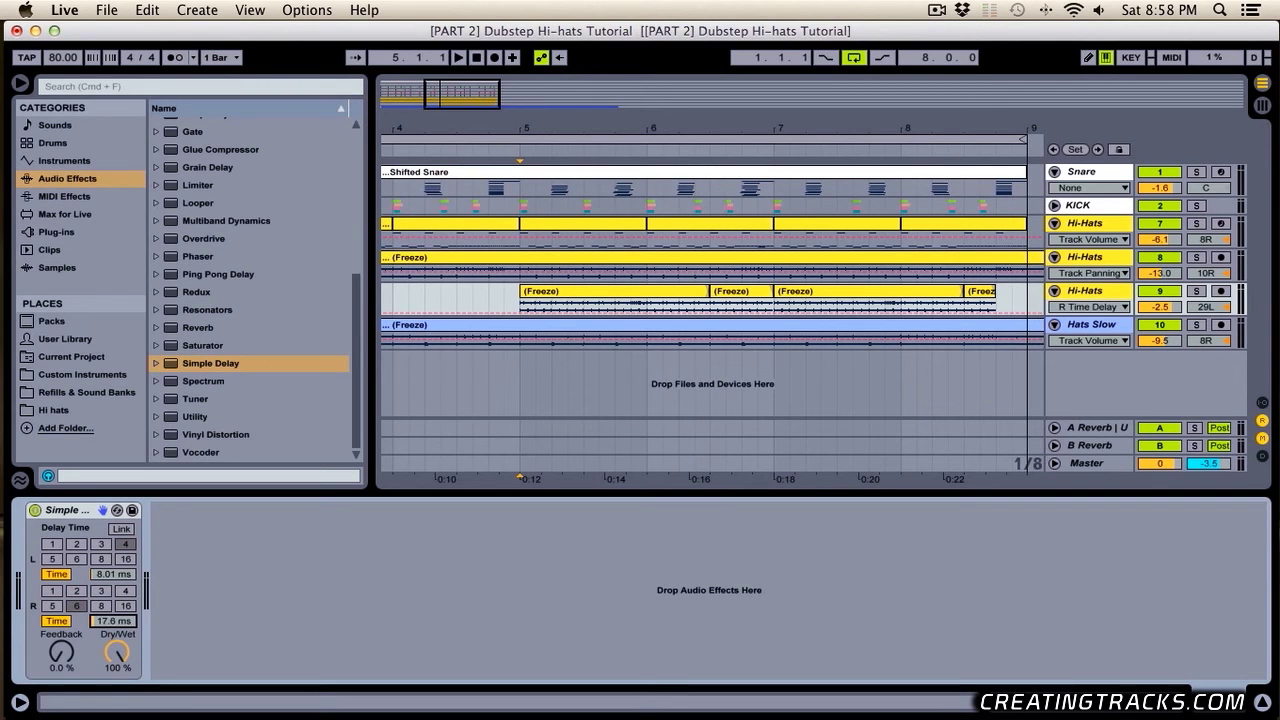
Solo the pitched-up Hi-Hats from 5.1.1, center its panning, and compare the delay at 0 % and 100 % wet.
left_click(522, 299)
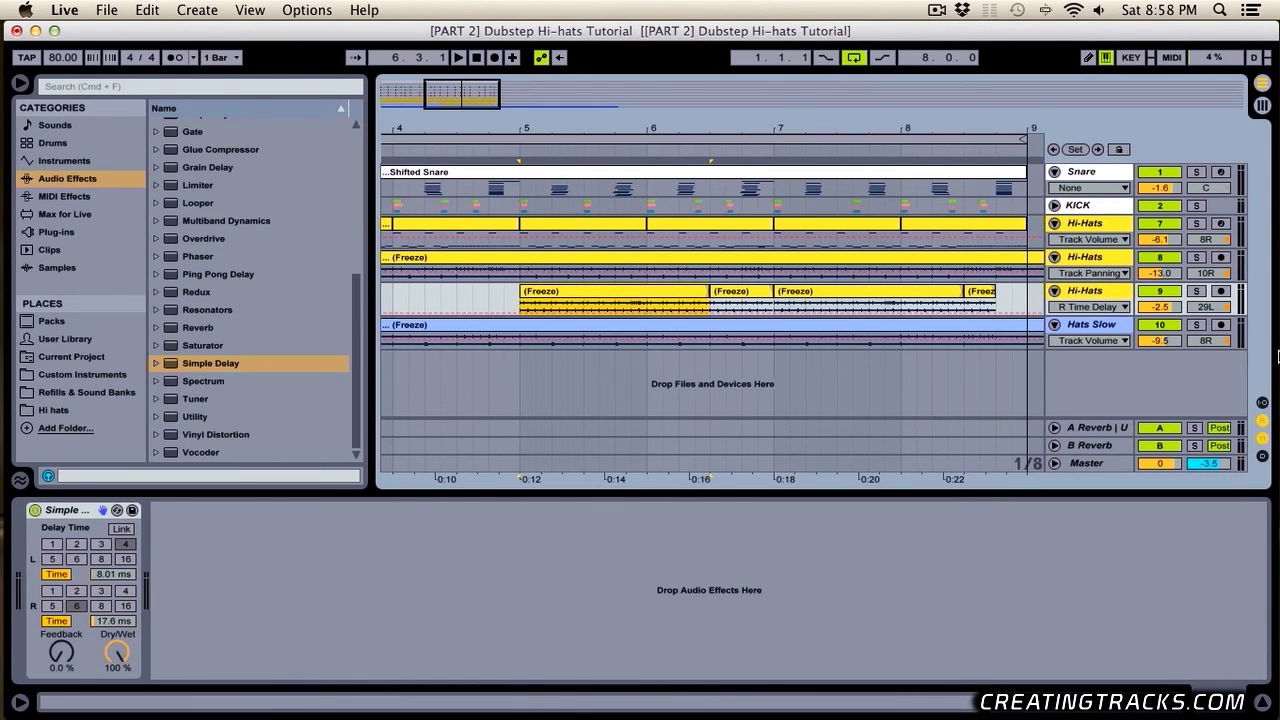
left_click(1196, 291)
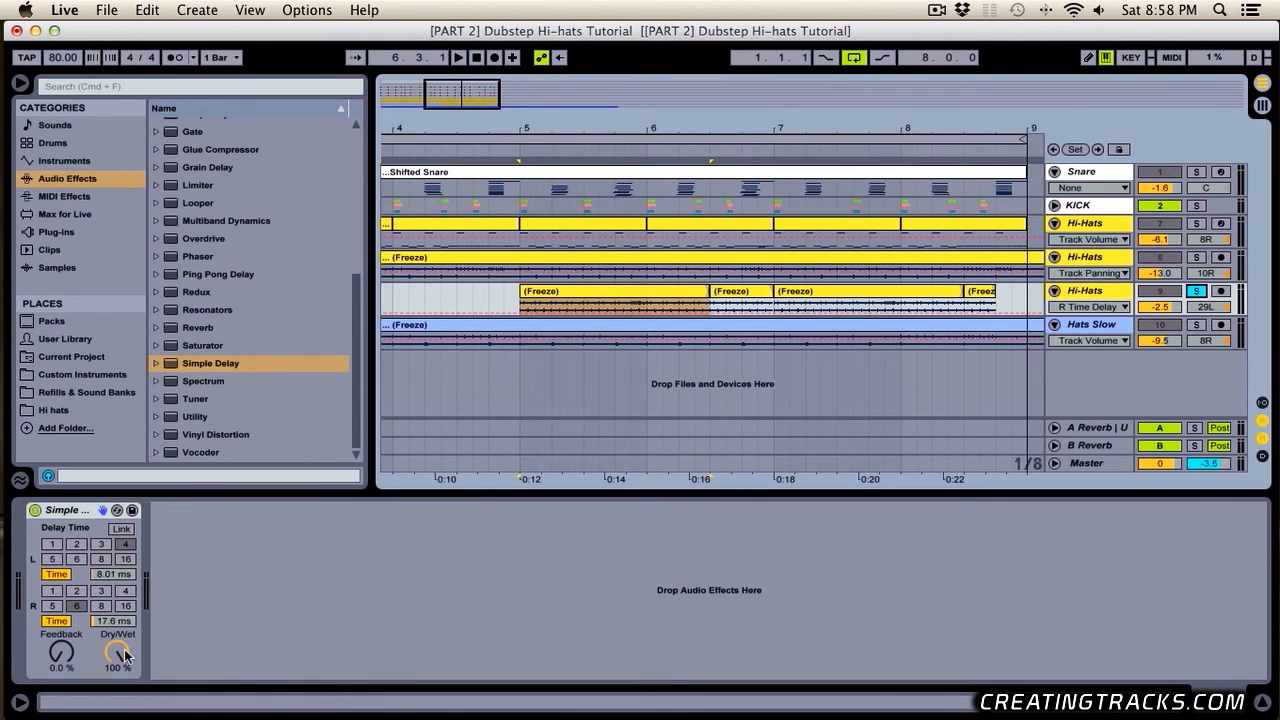
left_click_drag(124, 655, 125, 656)
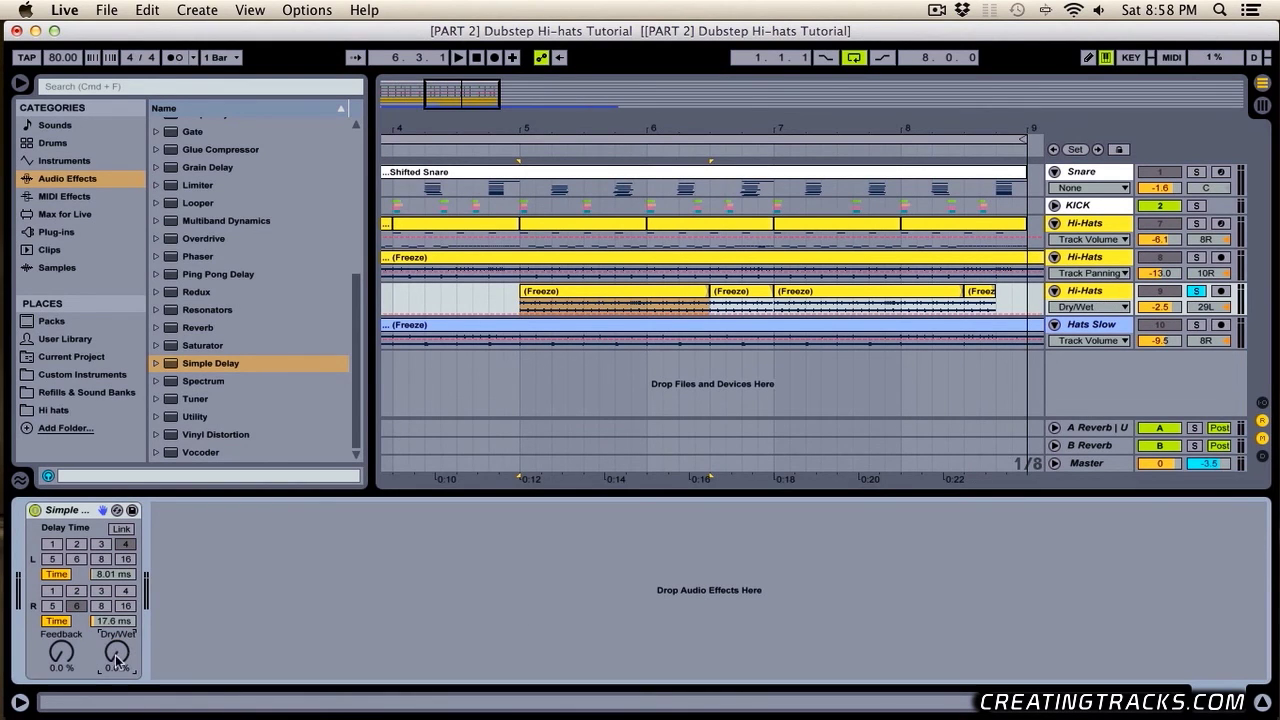
key("space")
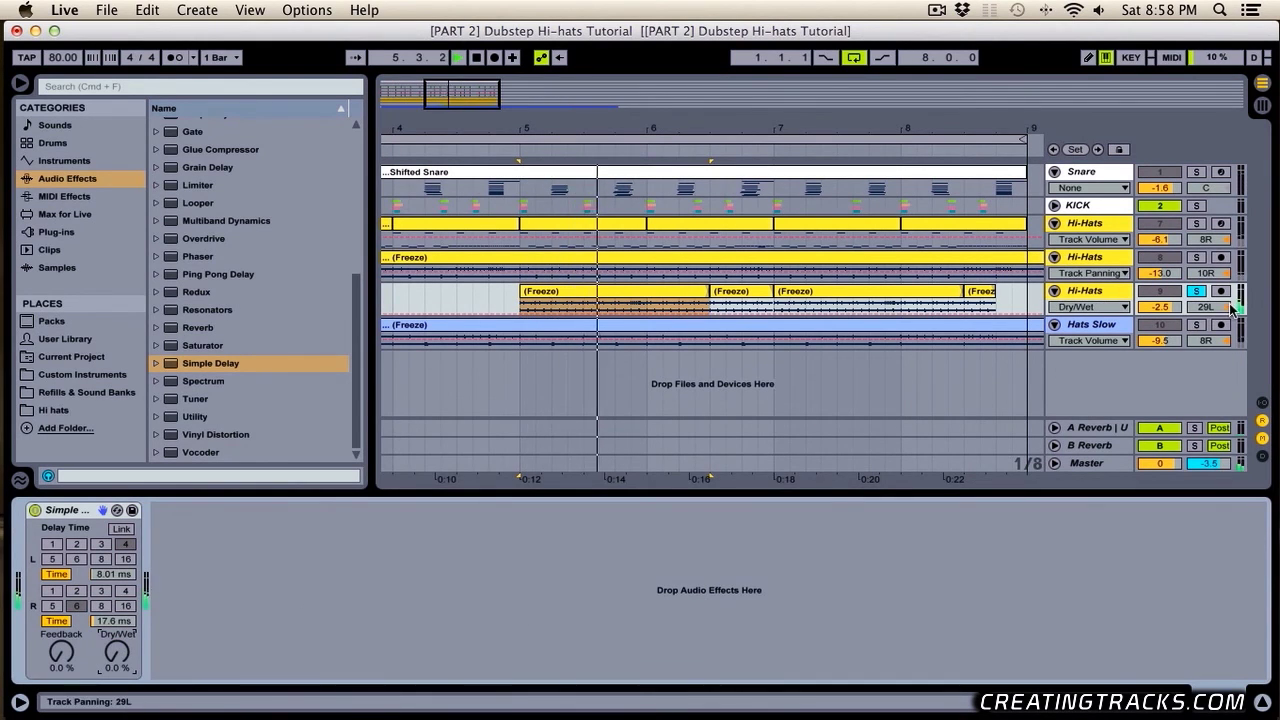
left_click_drag(116, 661, 117, 655)
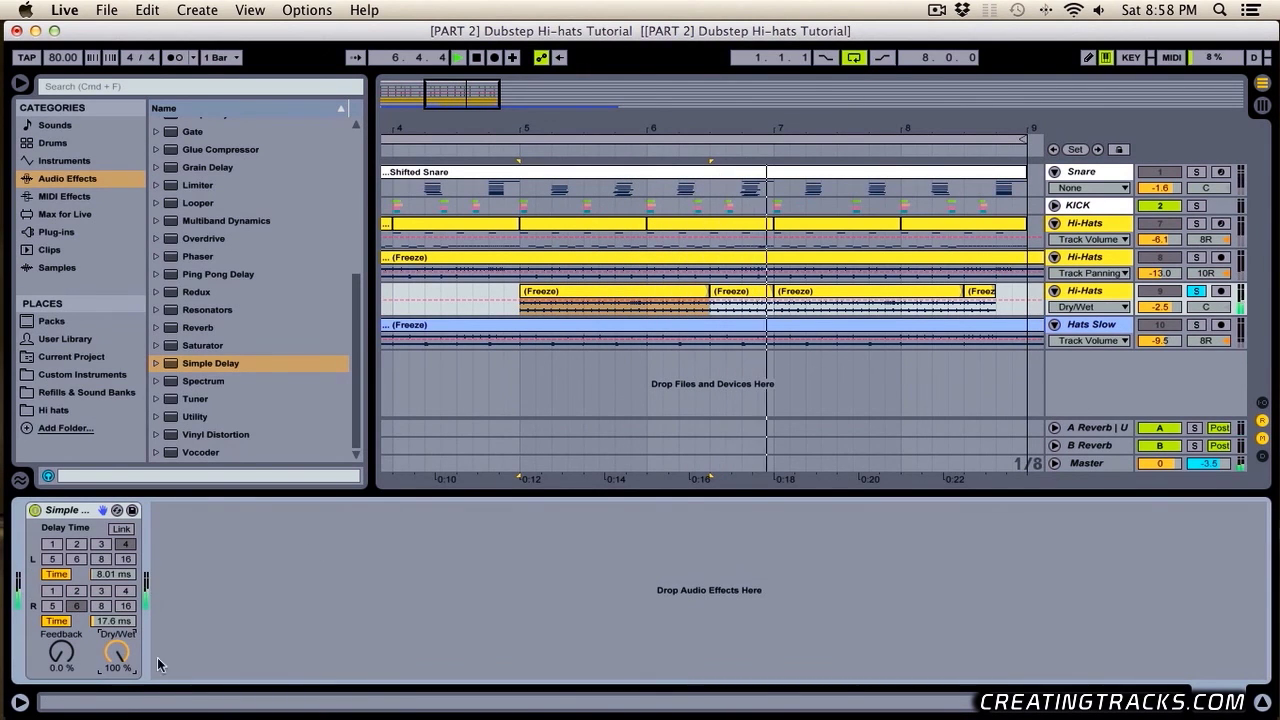
Play from 4.1.1, clear the pitched-up Hi-Hats solo, and set that track's volume to -4.0.
left_click_drag(792, 129, 792, 112)
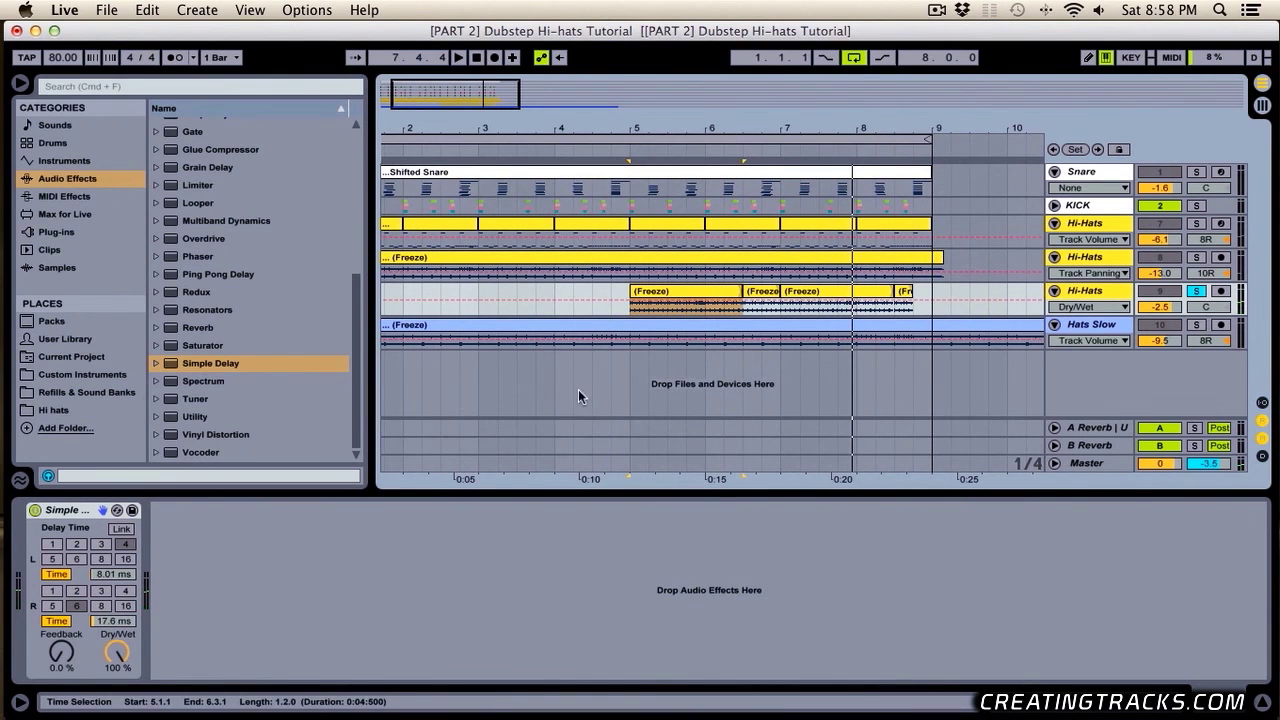
scroll(855, 320, "left", 1)
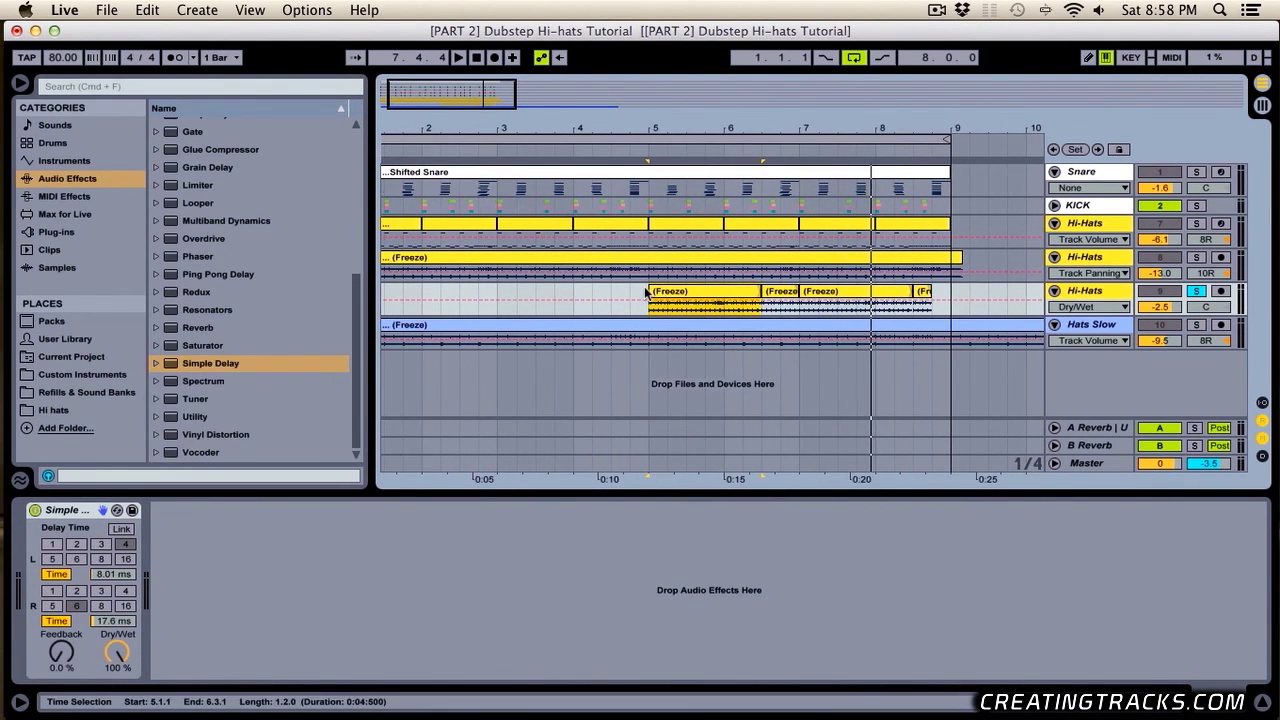
left_click(645, 292)
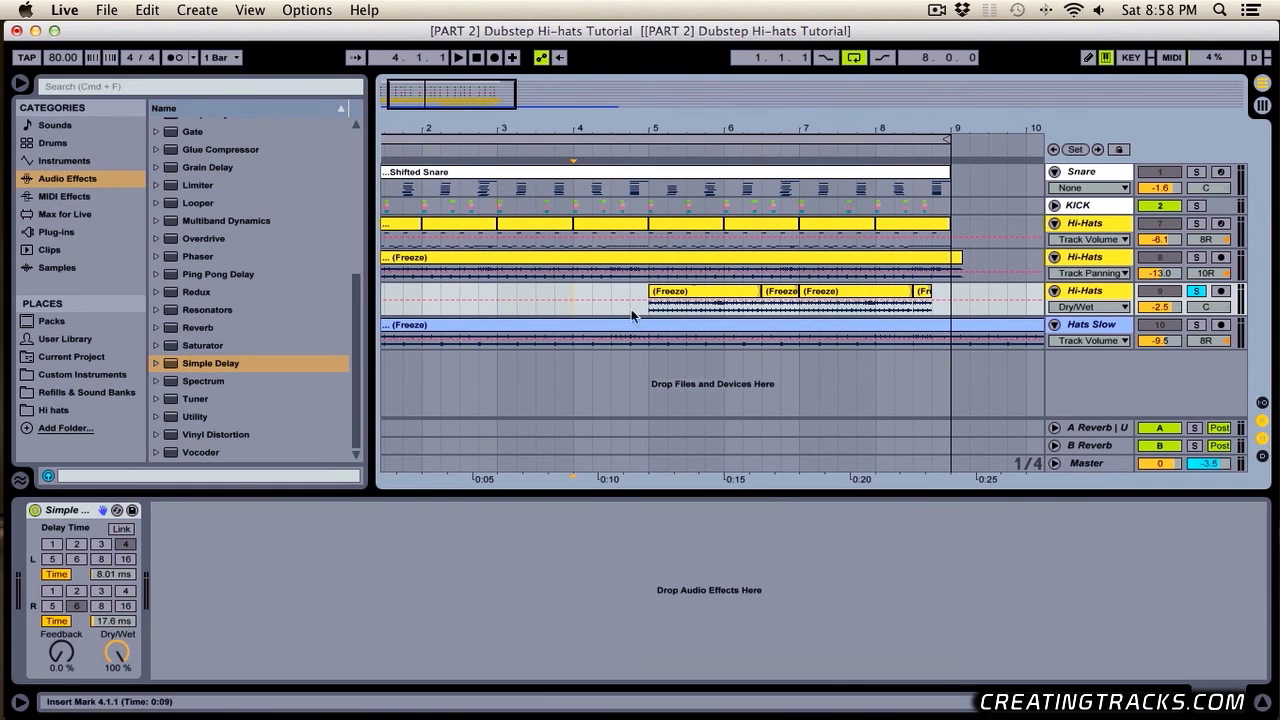
key("space")
left_click(1200, 292)
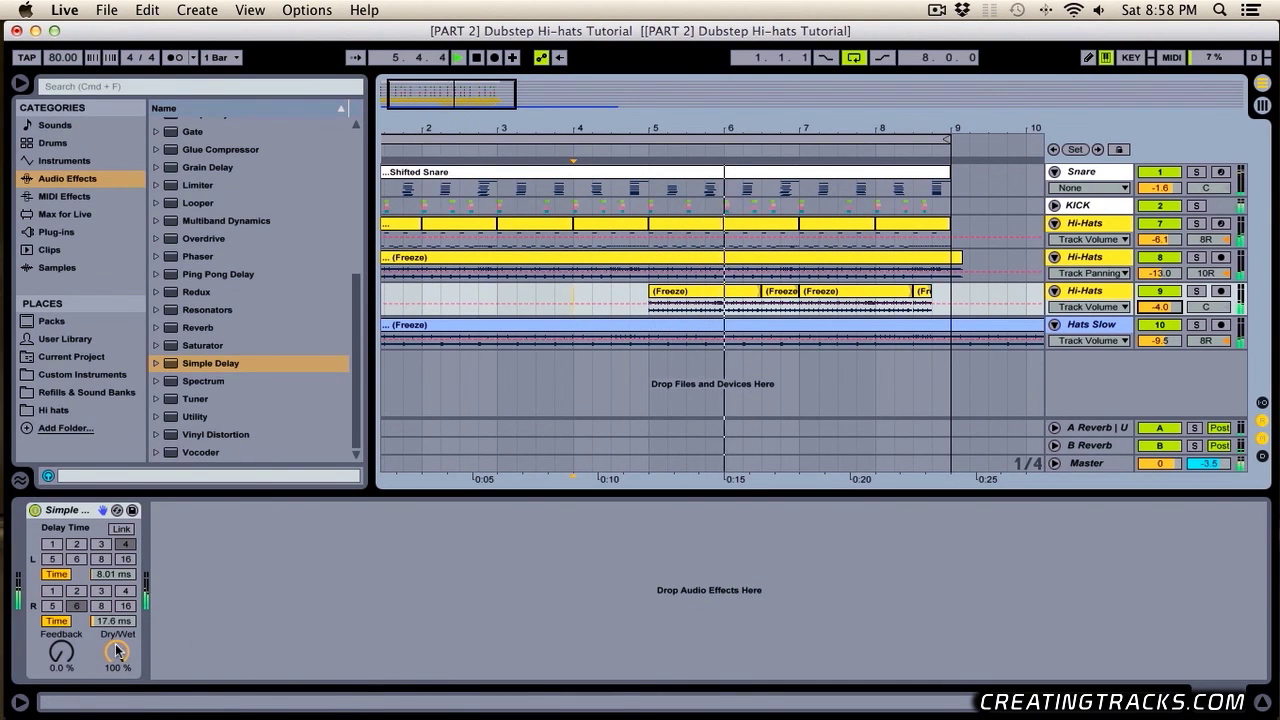
Compare the delay's dry/wet at 0 % and back at 100 % within the full mix.
left_click_drag(116, 652, 116, 715)
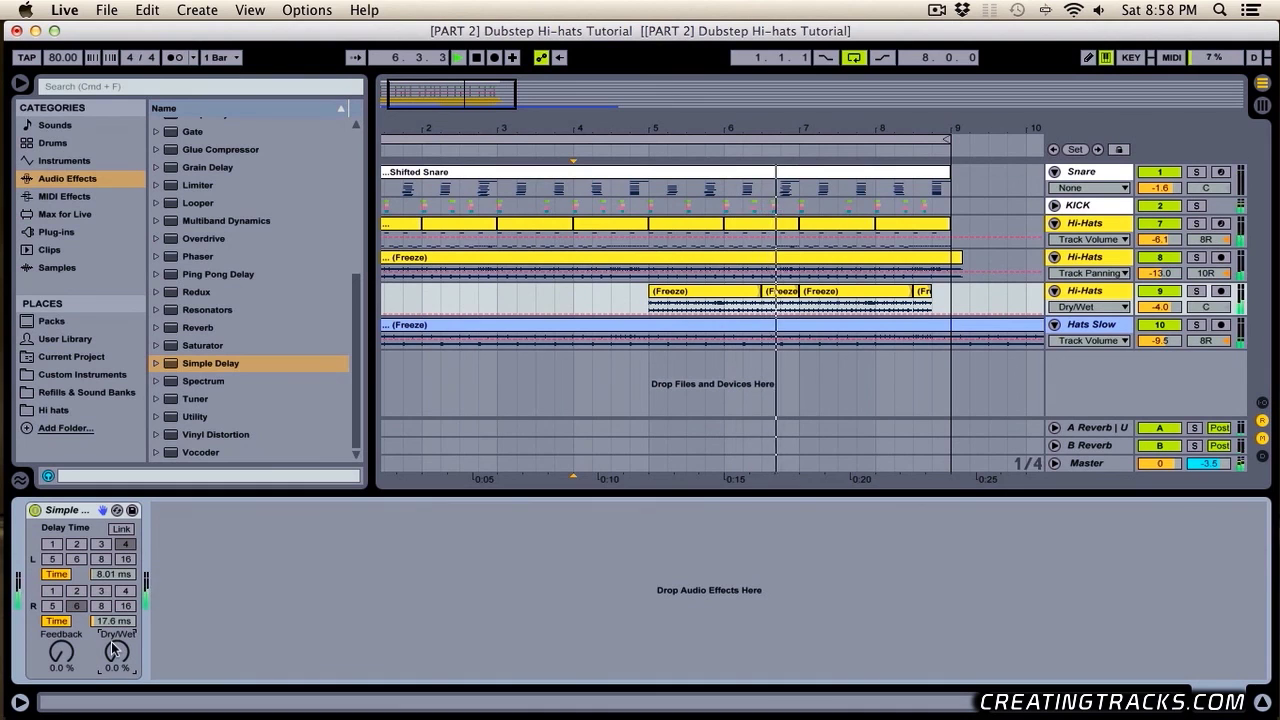
left_click_drag(114, 657, 135, 553)
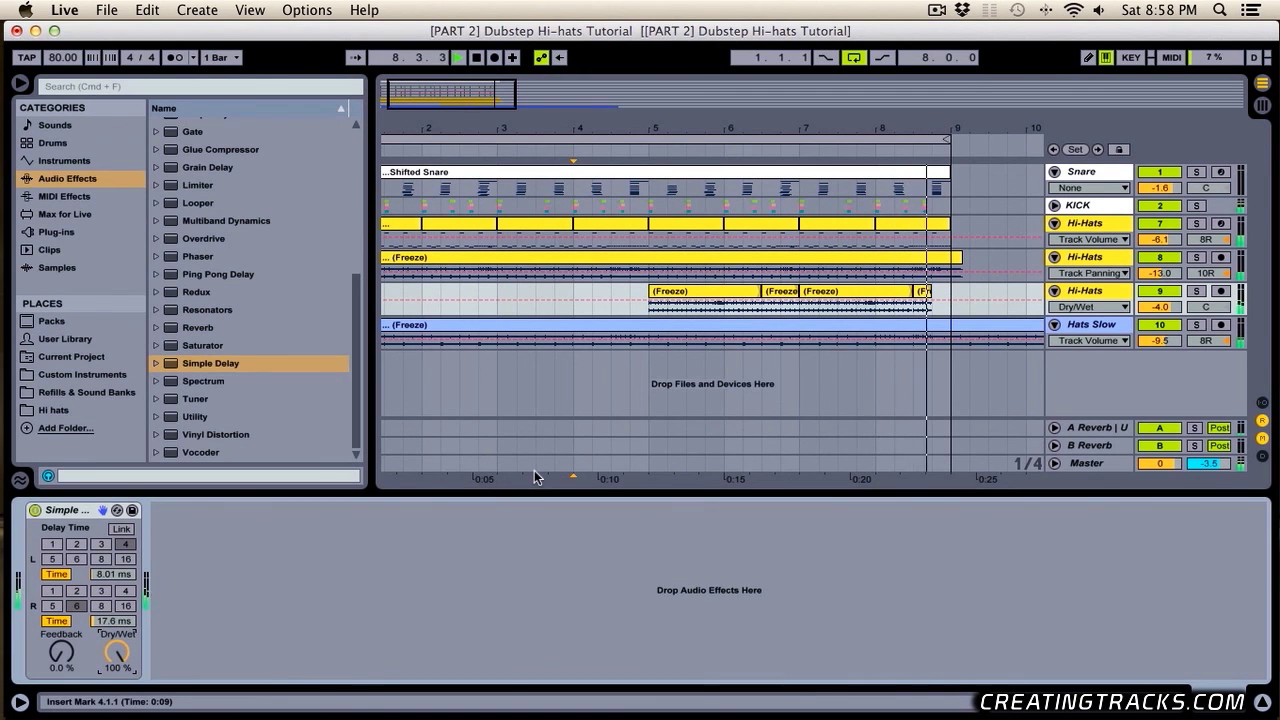
Select the time range from 9.1.1 to 17.1.1 across all tracks from Snare to Hats Slow.
left_click_drag(779, 129, 779, 70)
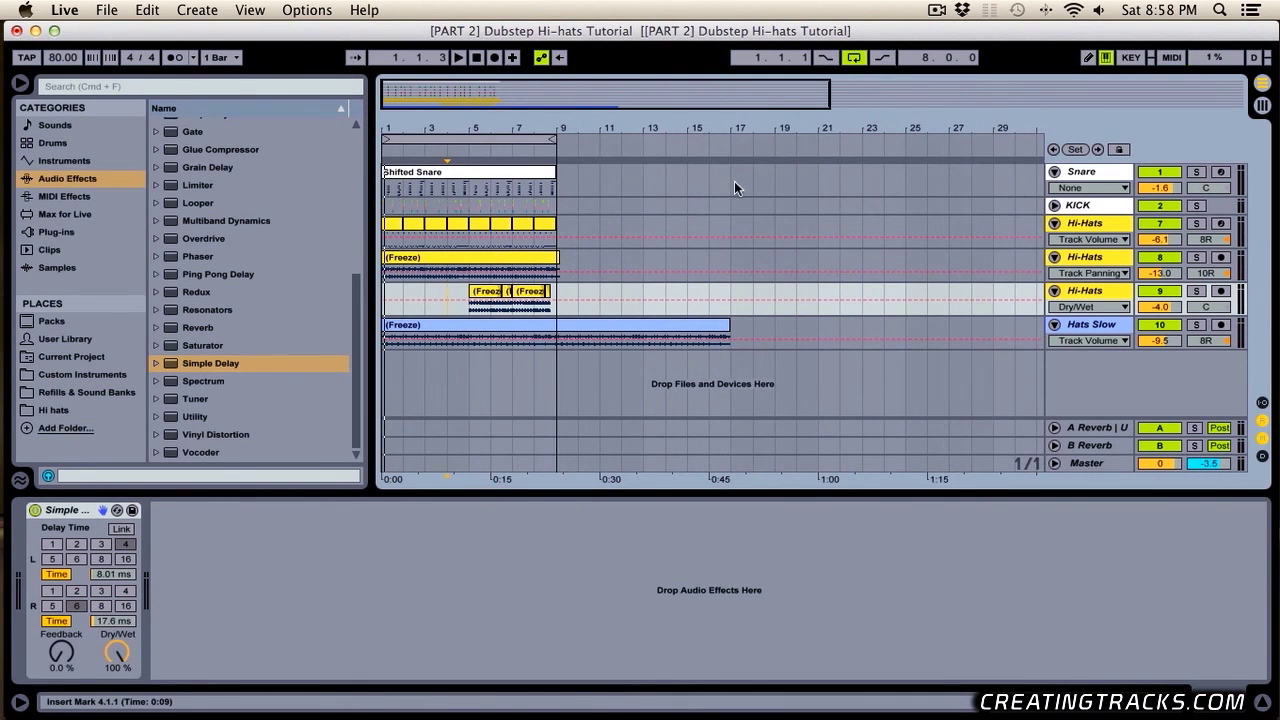
left_click_drag(734, 181, 563, 346)
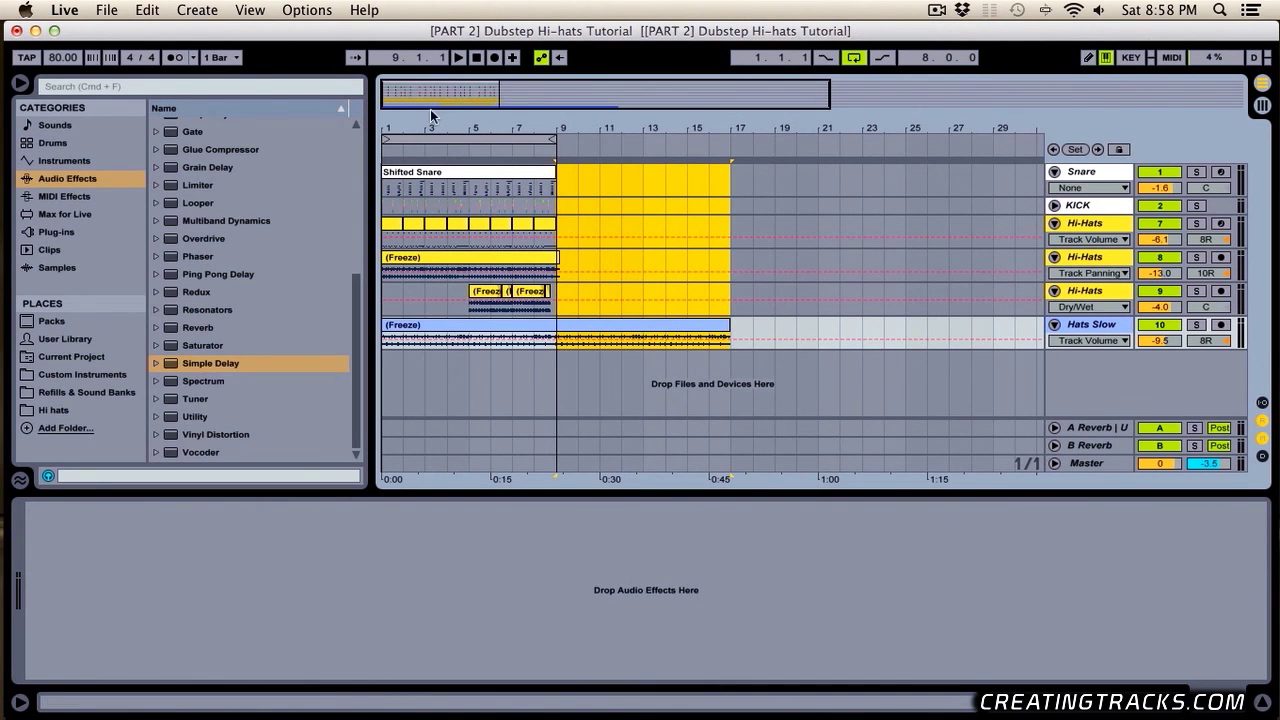
left_click_drag(399, 129, 435, 217)
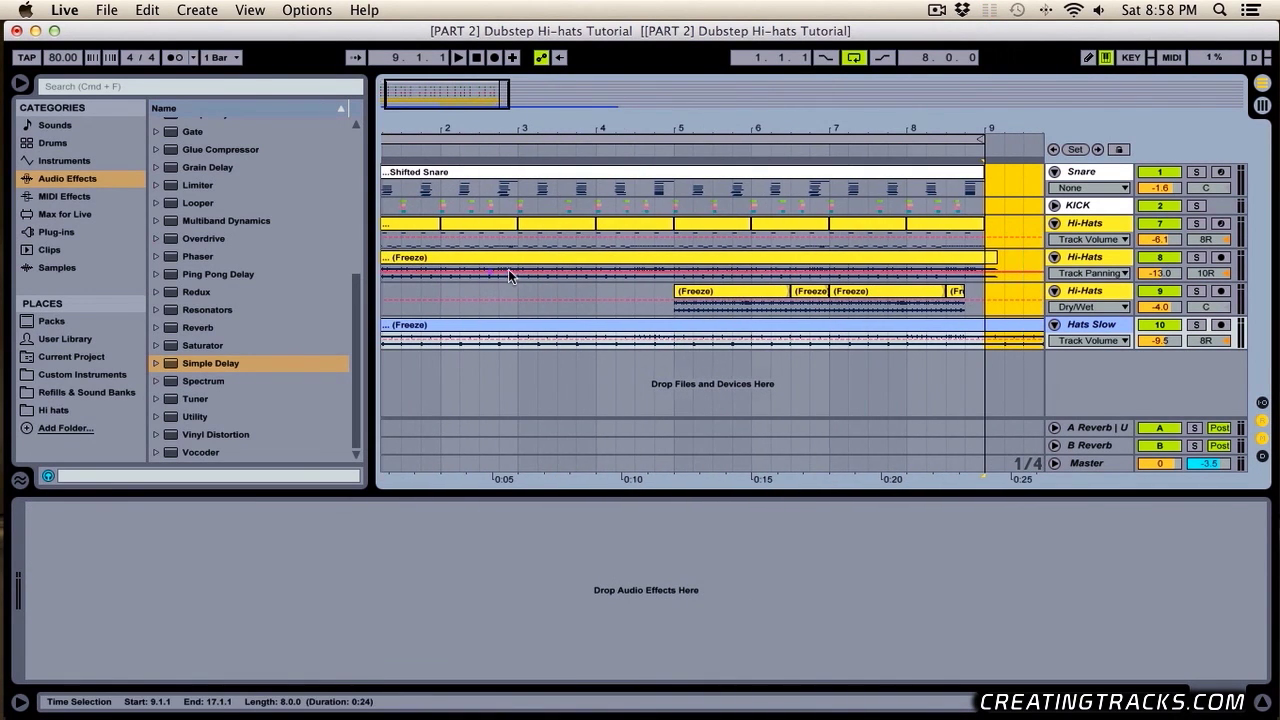